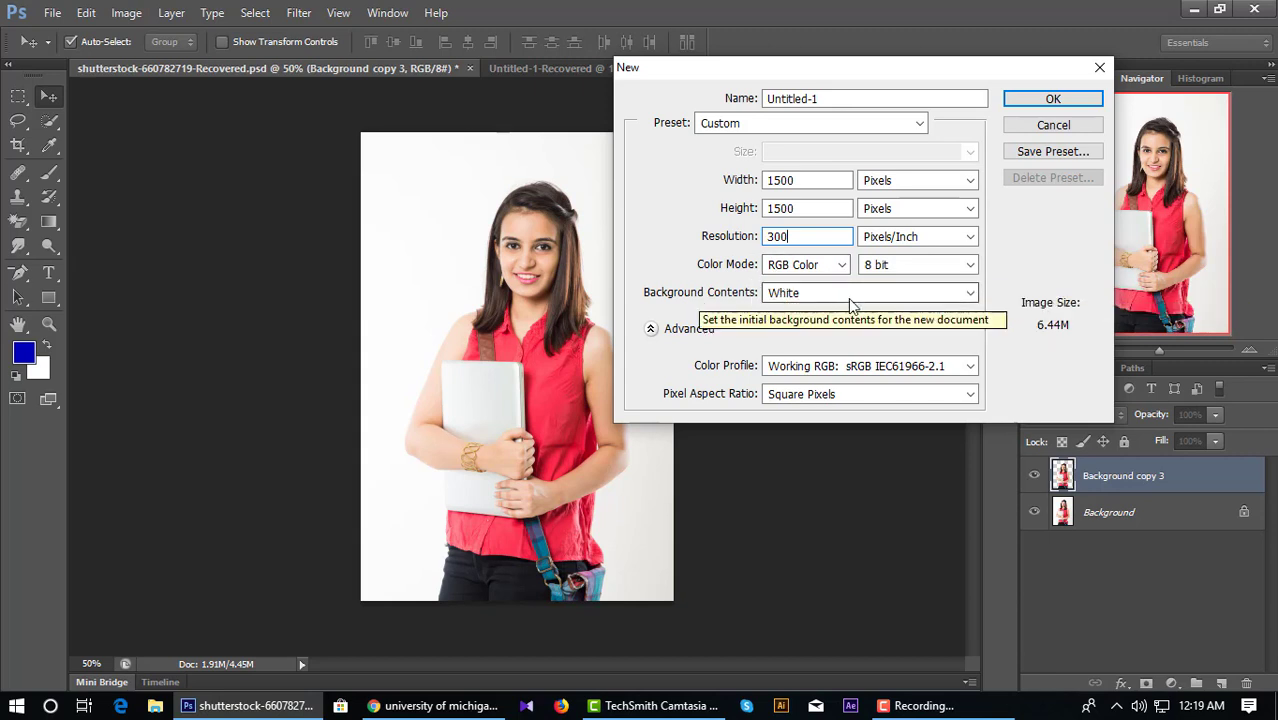
Step: Create a new 1500 × 1500 pixel, 300 pixels/inch RGB document named edu poster with a white background
left_click(826, 99)
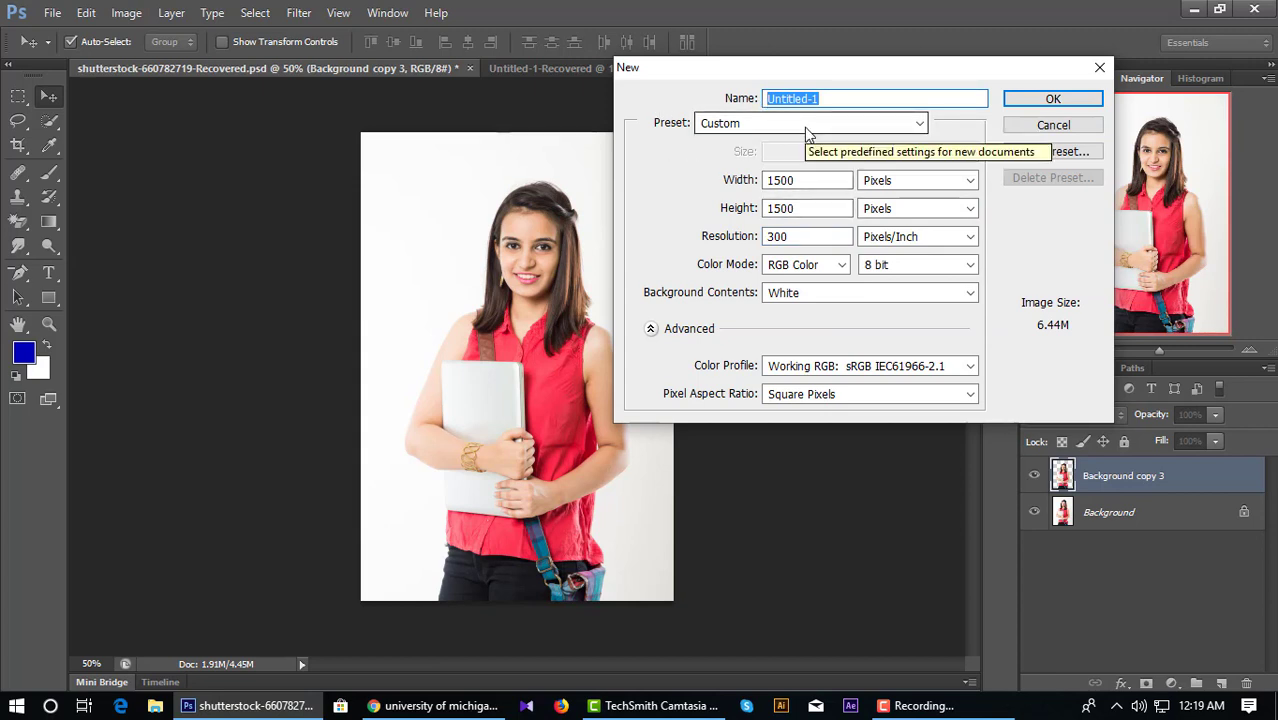
type("edu")
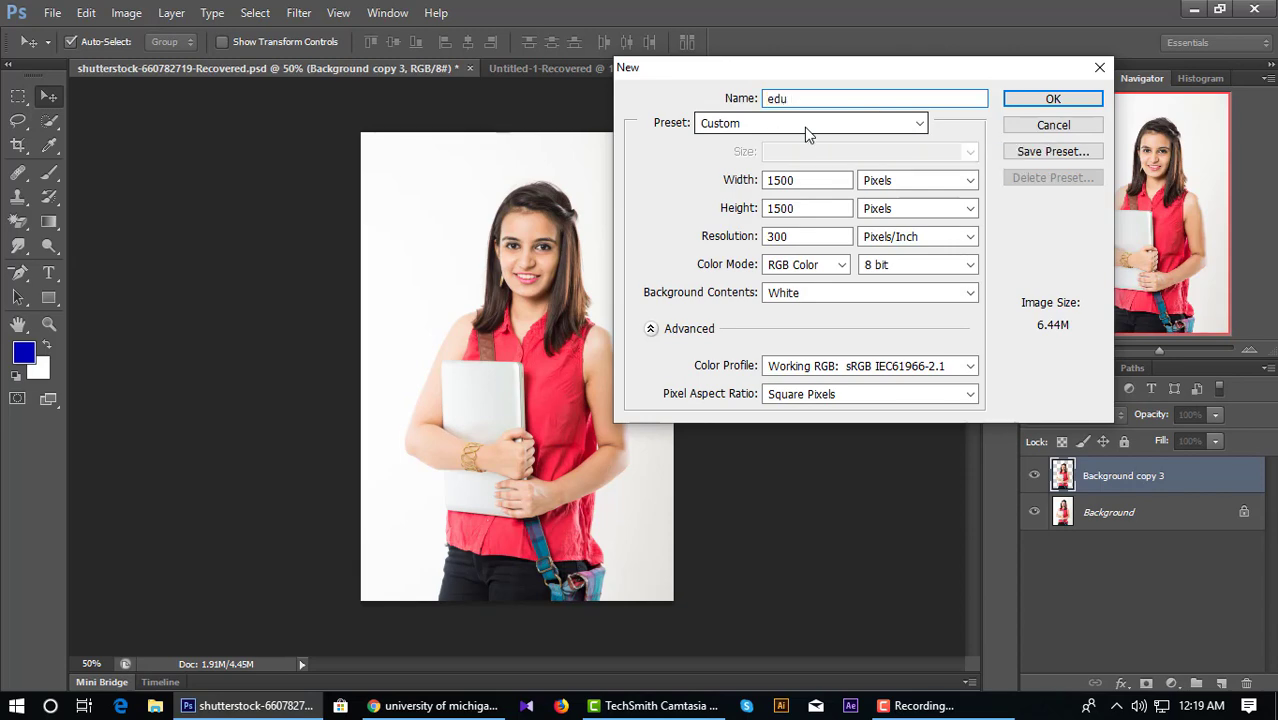
type(" poster")
left_click(1053, 98)
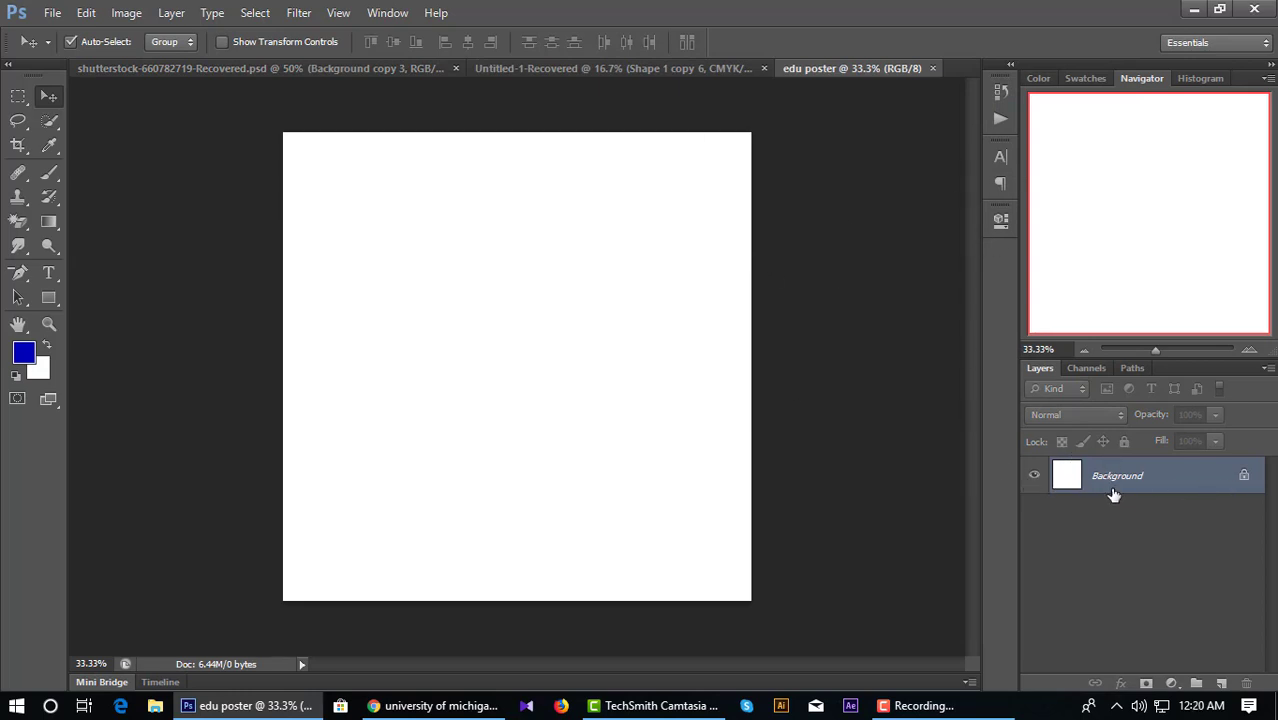
Step: Convert the locked Background into a regular layer named bg
double_click(1246, 478)
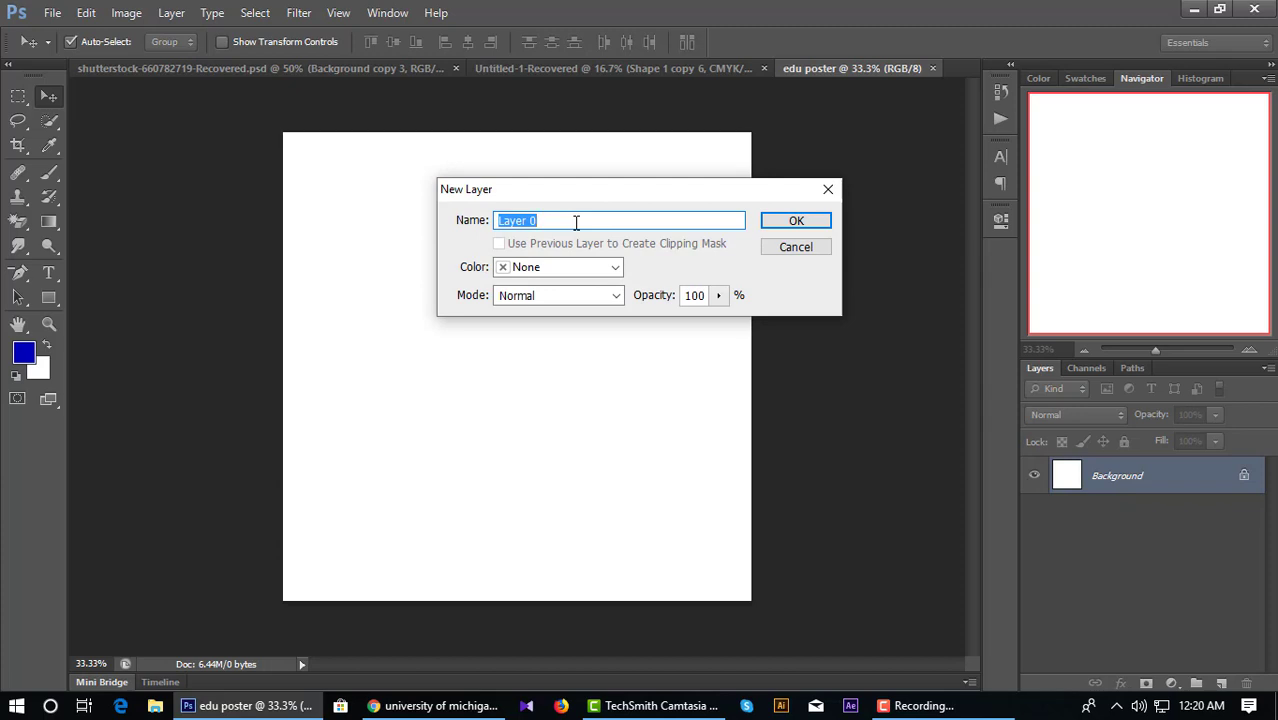
type("bg")
left_click(798, 224)
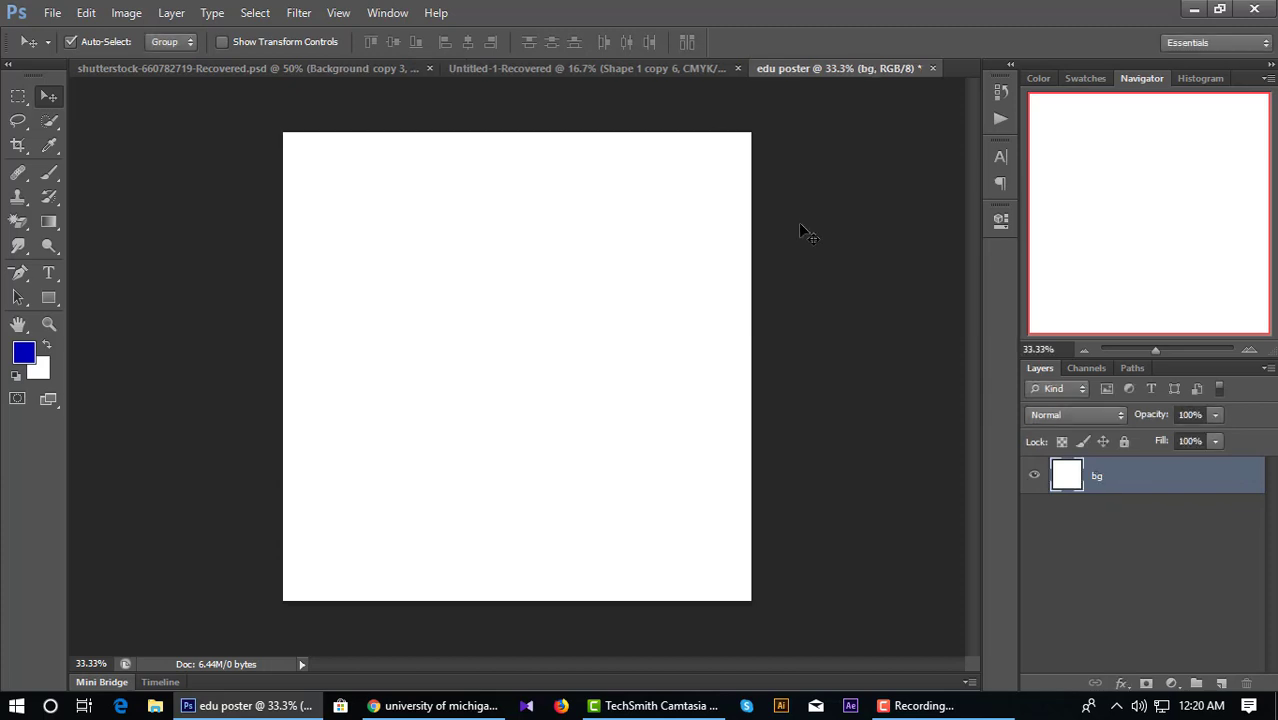
Step: Apply a Gradient Overlay to the bg layer using the dark green preset, without reversing the gradient
right_click(1102, 477)
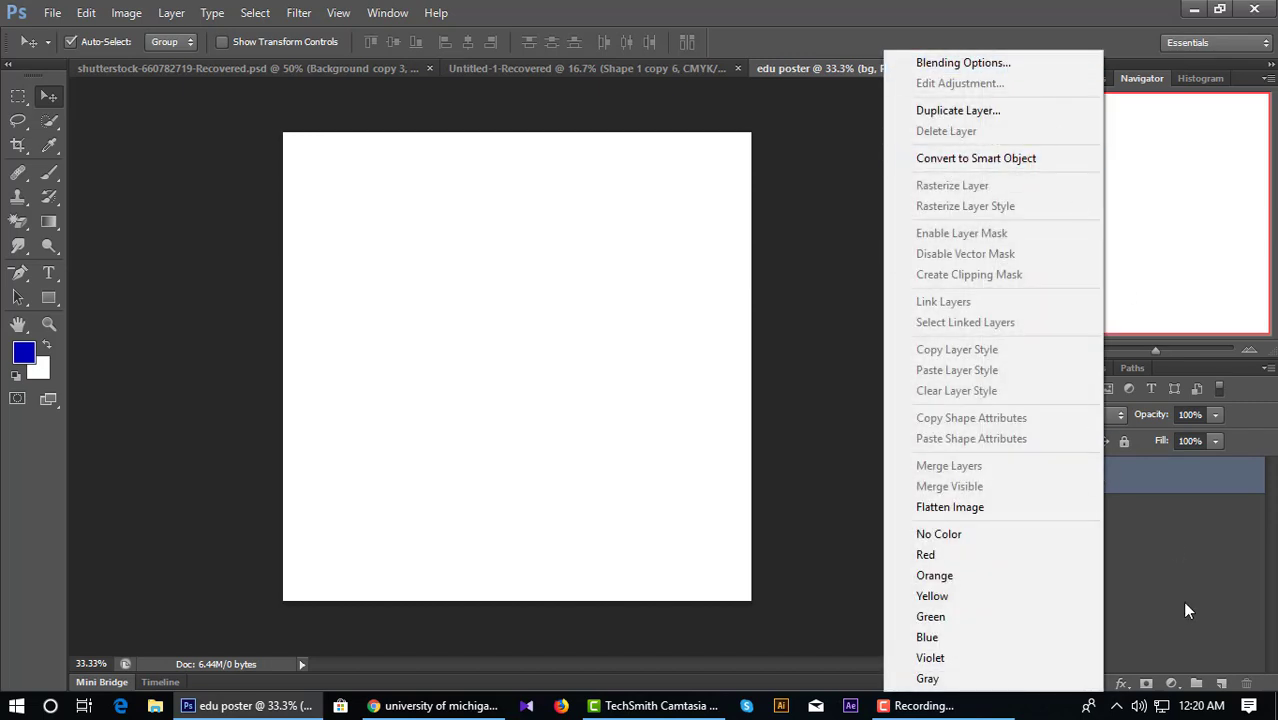
left_click(1239, 491)
double_click(1239, 489)
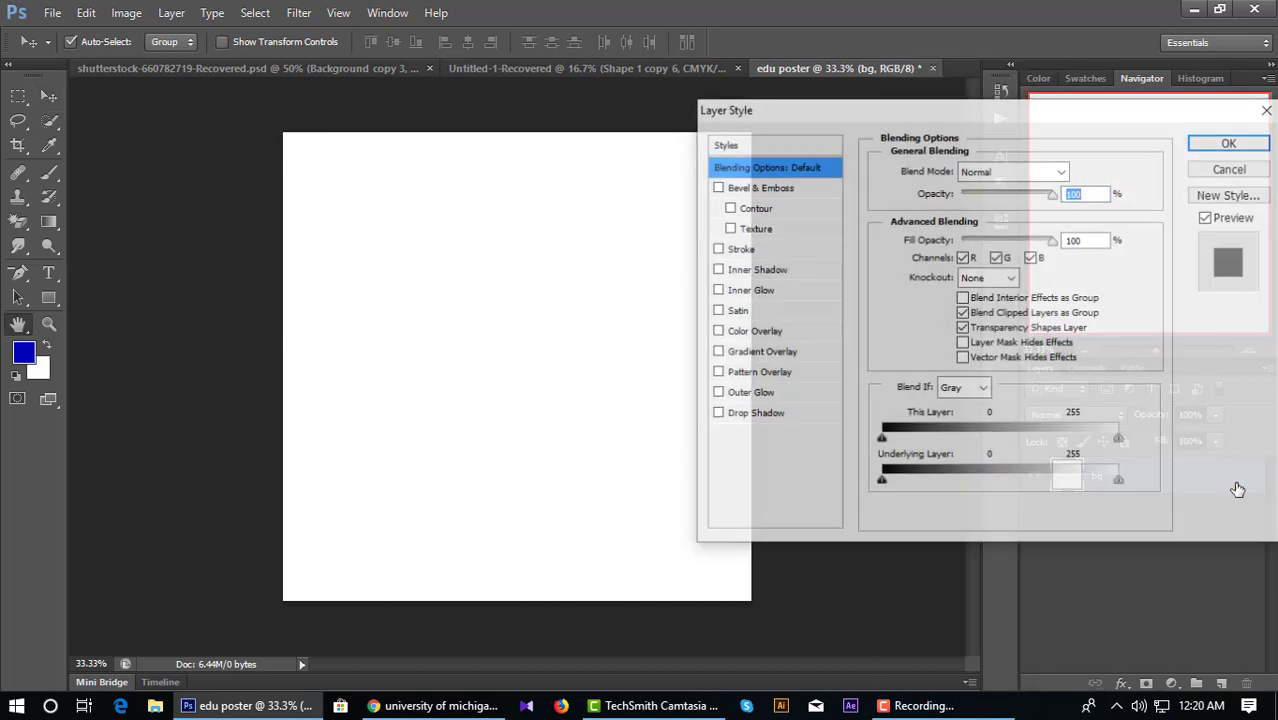
left_click(740, 356)
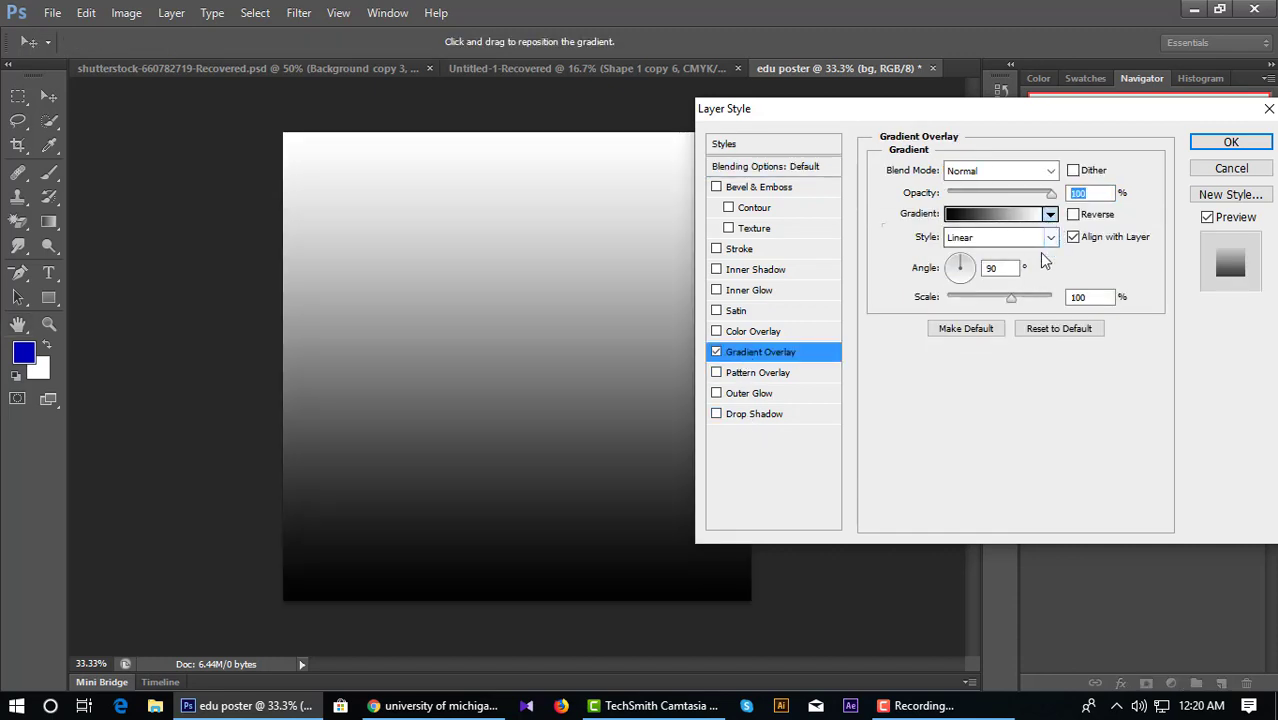
left_click(1049, 214)
left_click(1058, 314)
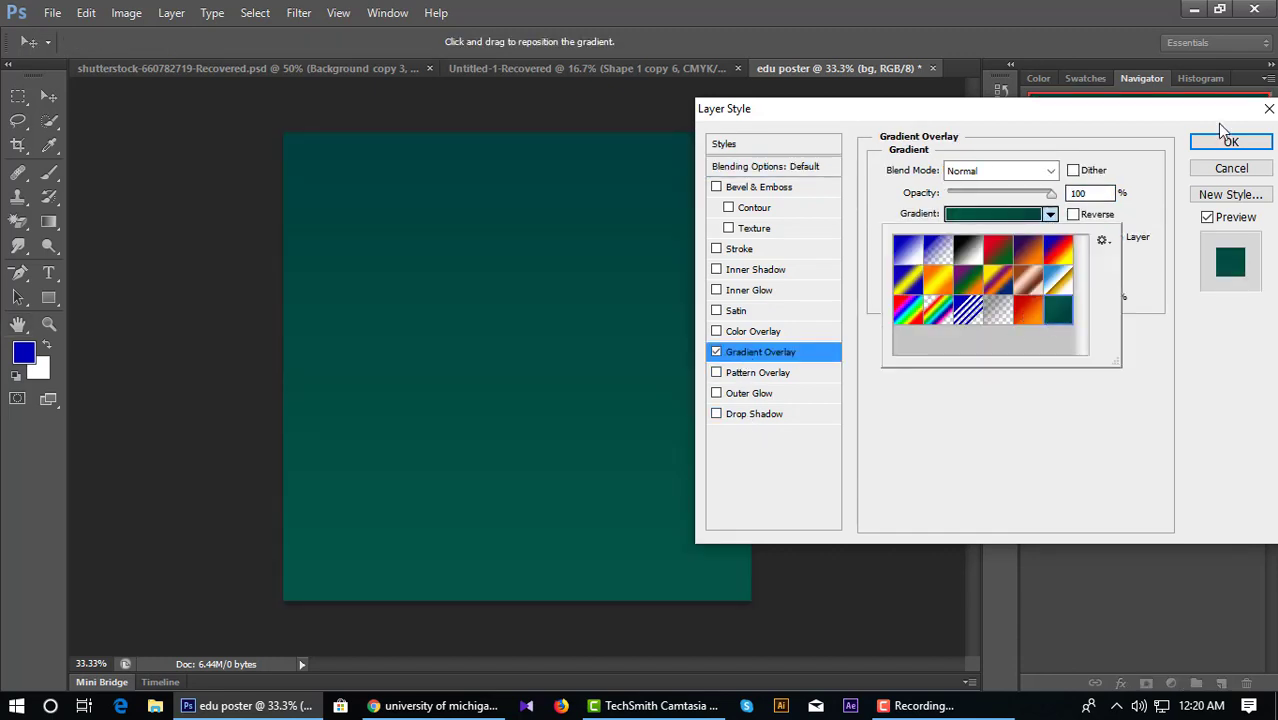
left_click(1097, 228)
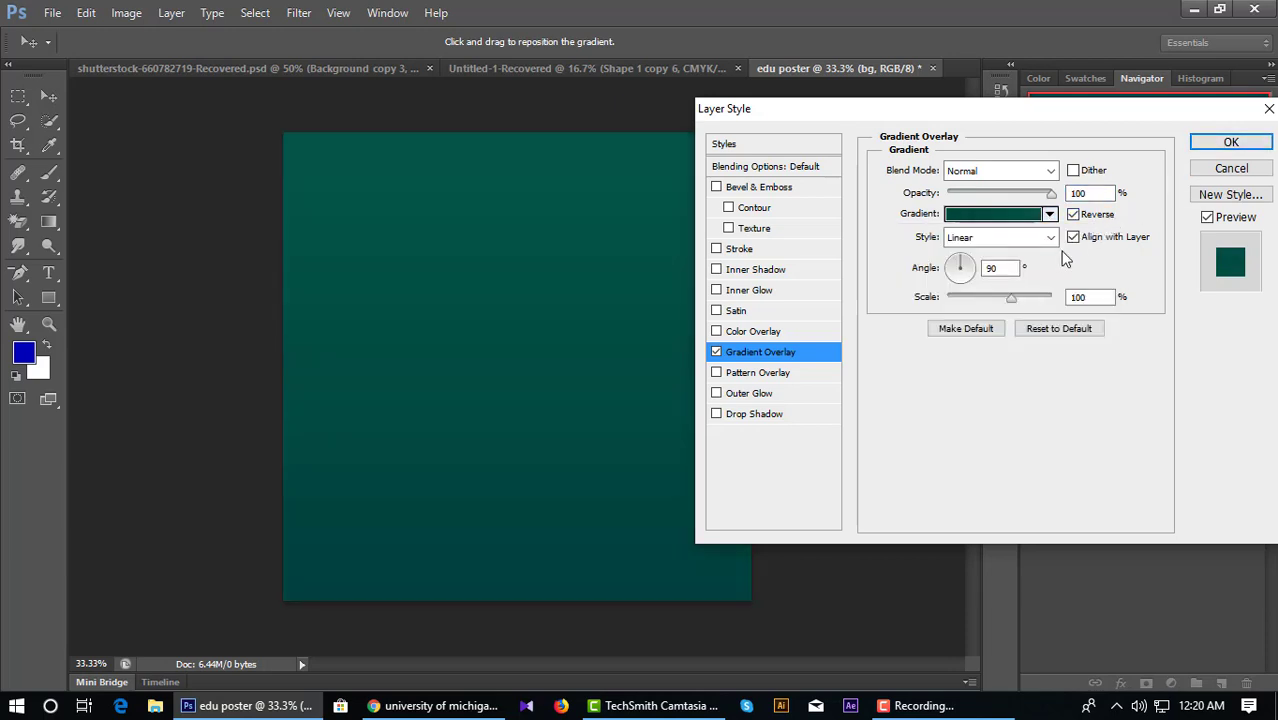
left_click(1073, 214)
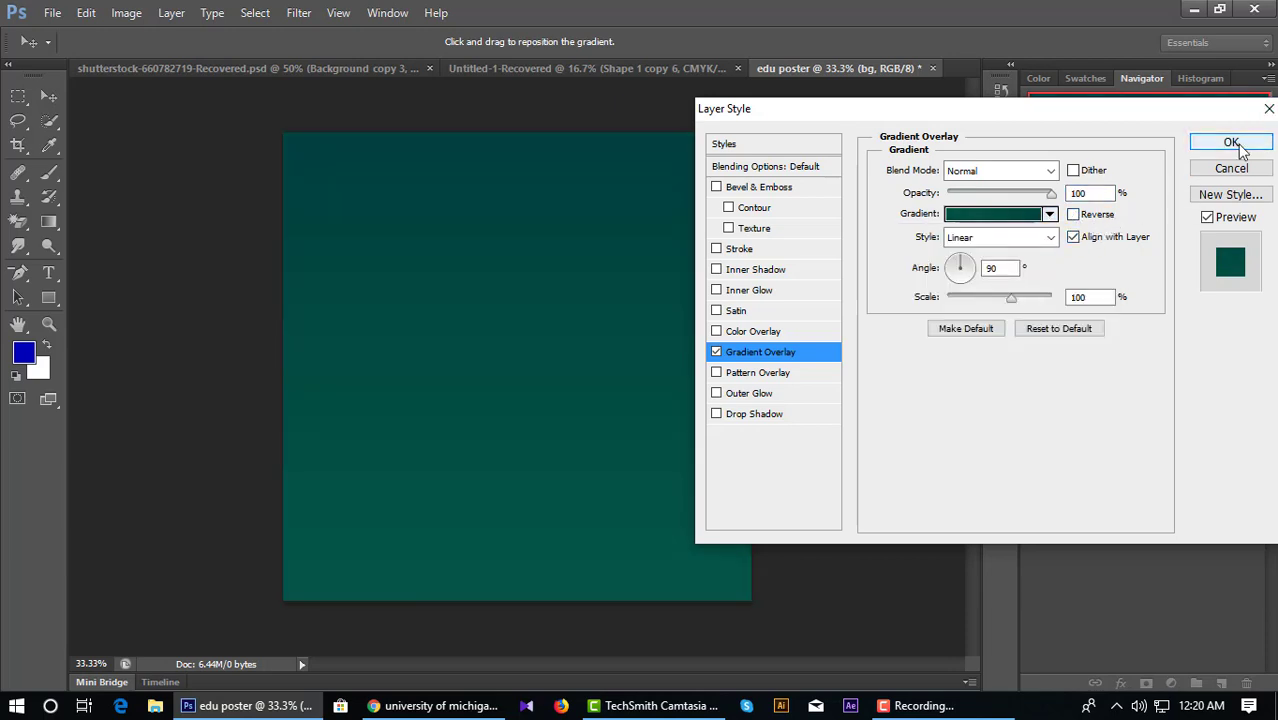
left_click(1231, 142)
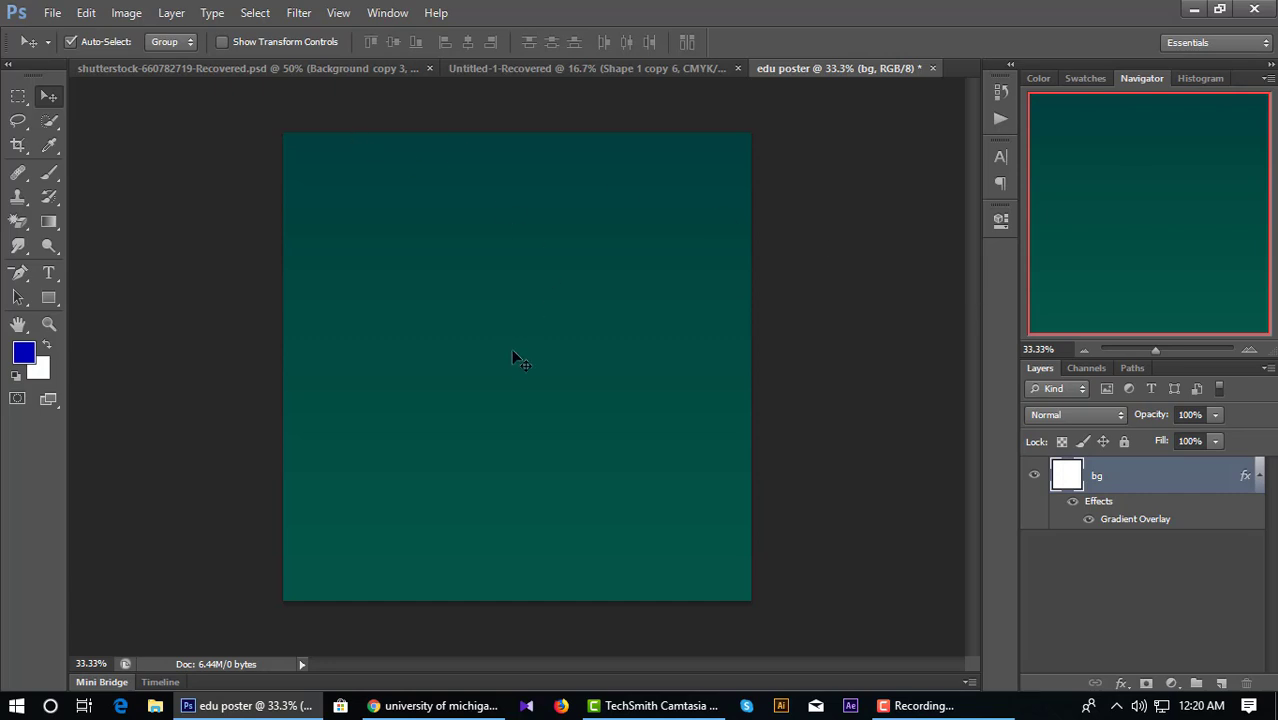
Step: Copy the cut-out woman layer, Background copy 3, from the shutterstock document into the lower-right part of edu poster
left_click(49, 299)
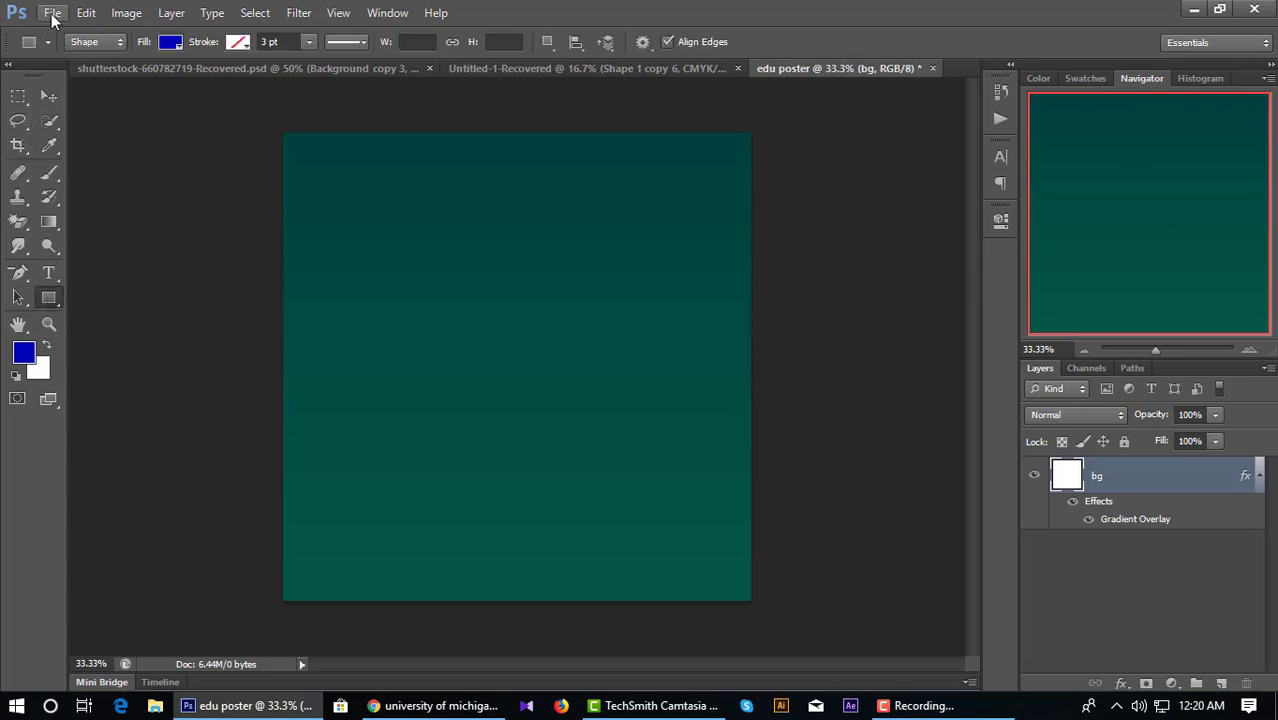
left_click(152, 69)
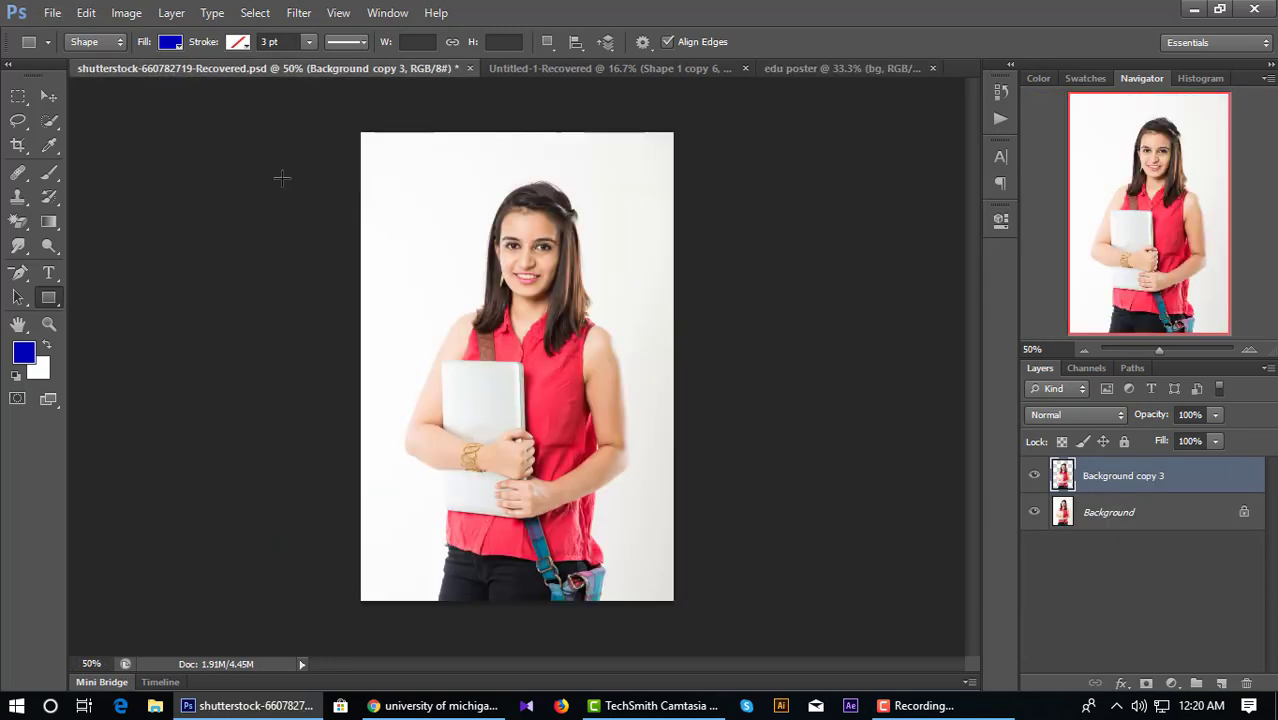
key("v")
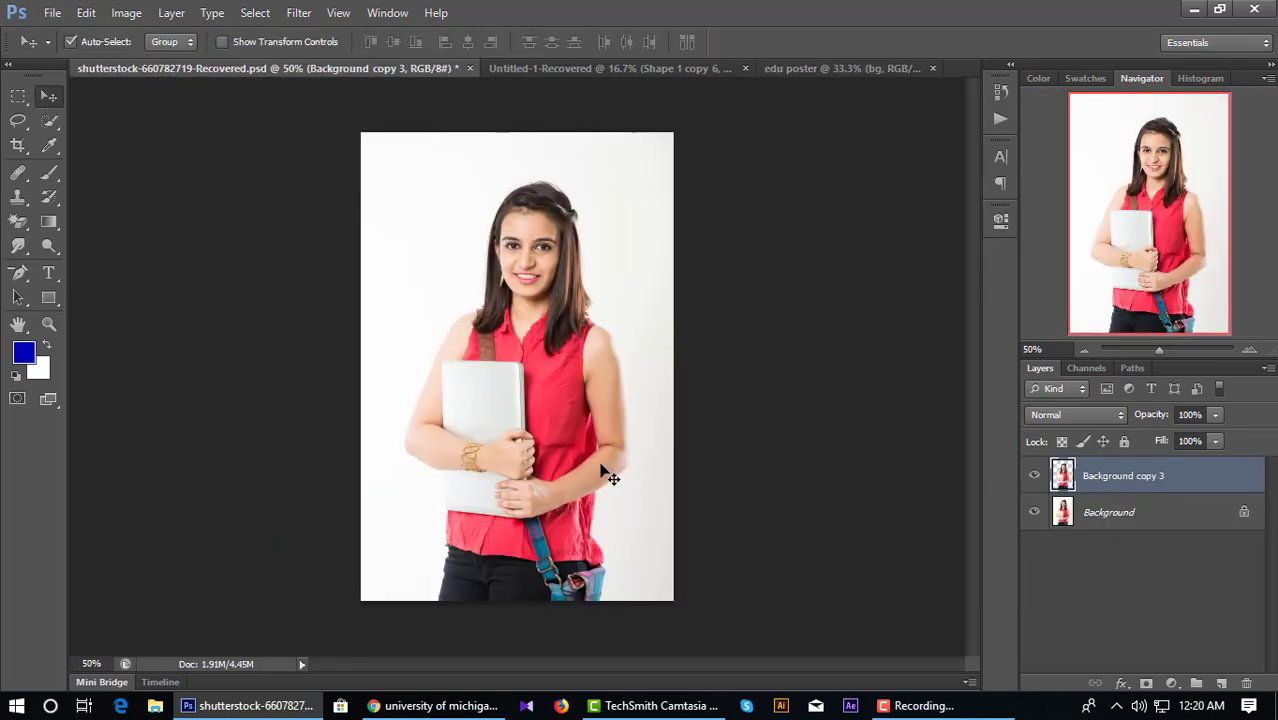
left_click(1034, 512)
left_click(1034, 512)
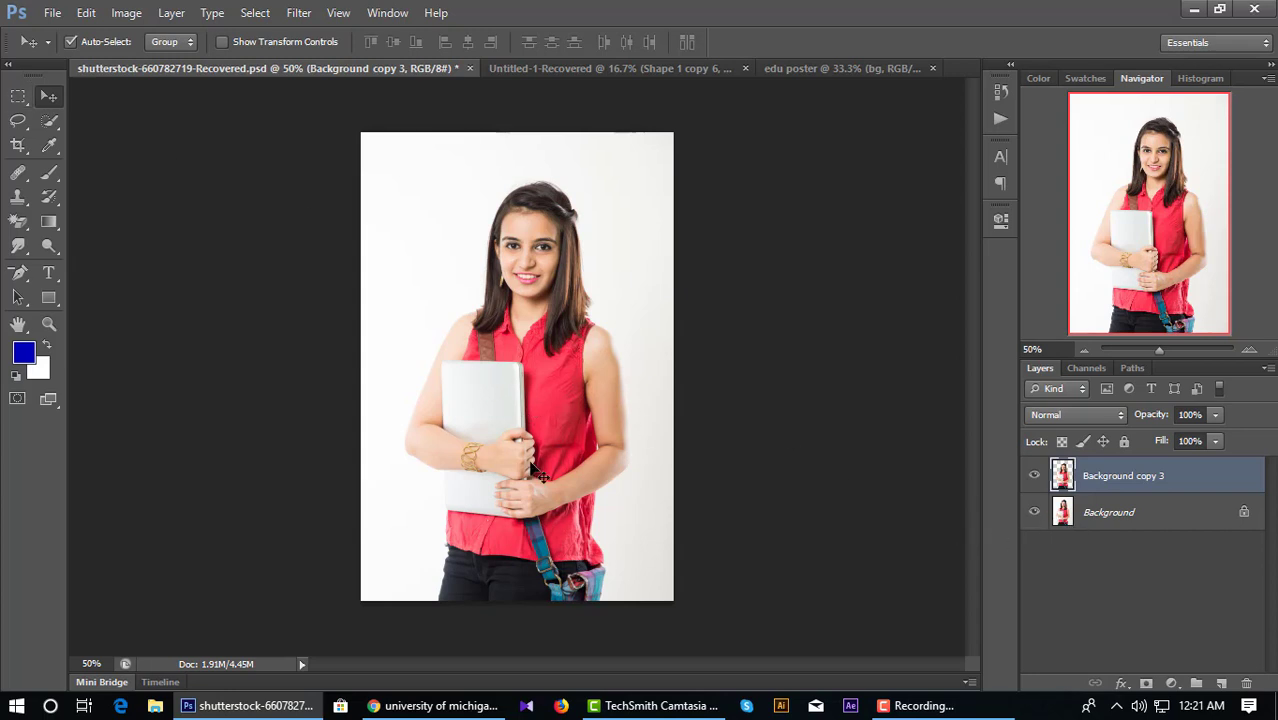
left_click_drag(511, 452, 636, 495)
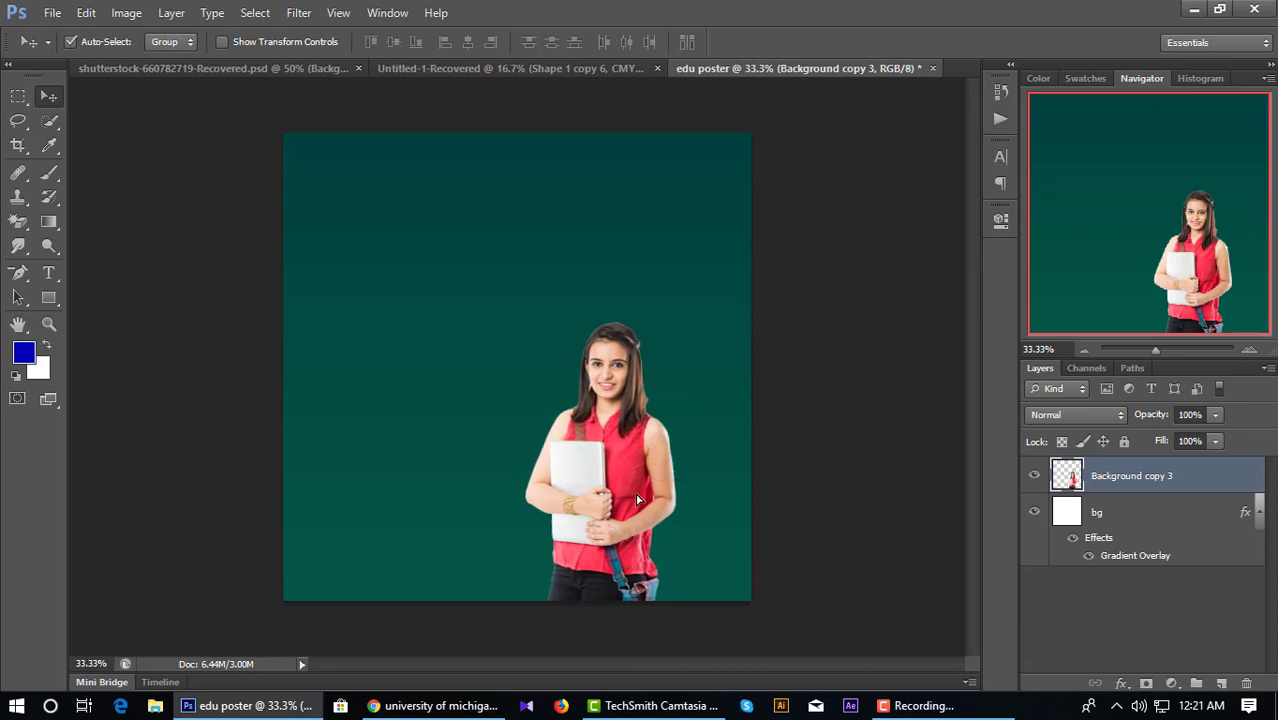
Step: Enlarge the woman to about 116%, keeping her feet end on the poster's lower edge
key("ctrl+t")
left_click_drag(520, 317, 484, 283)
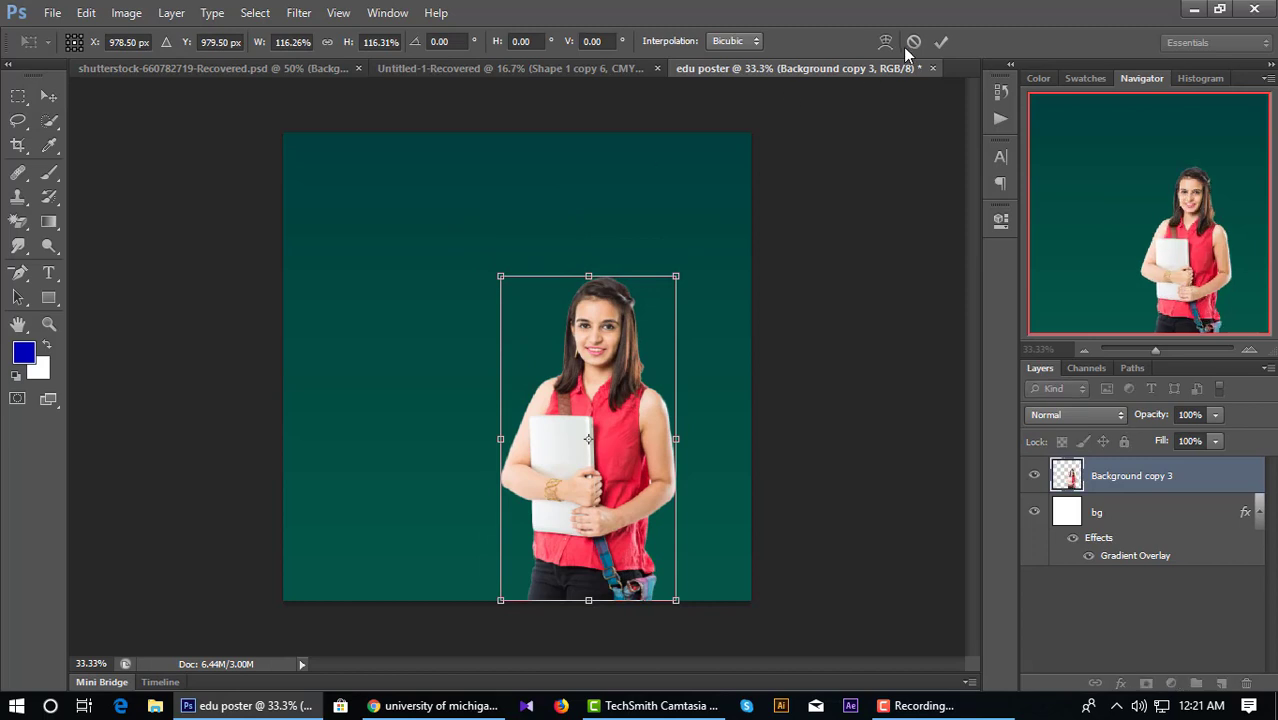
left_click(941, 41)
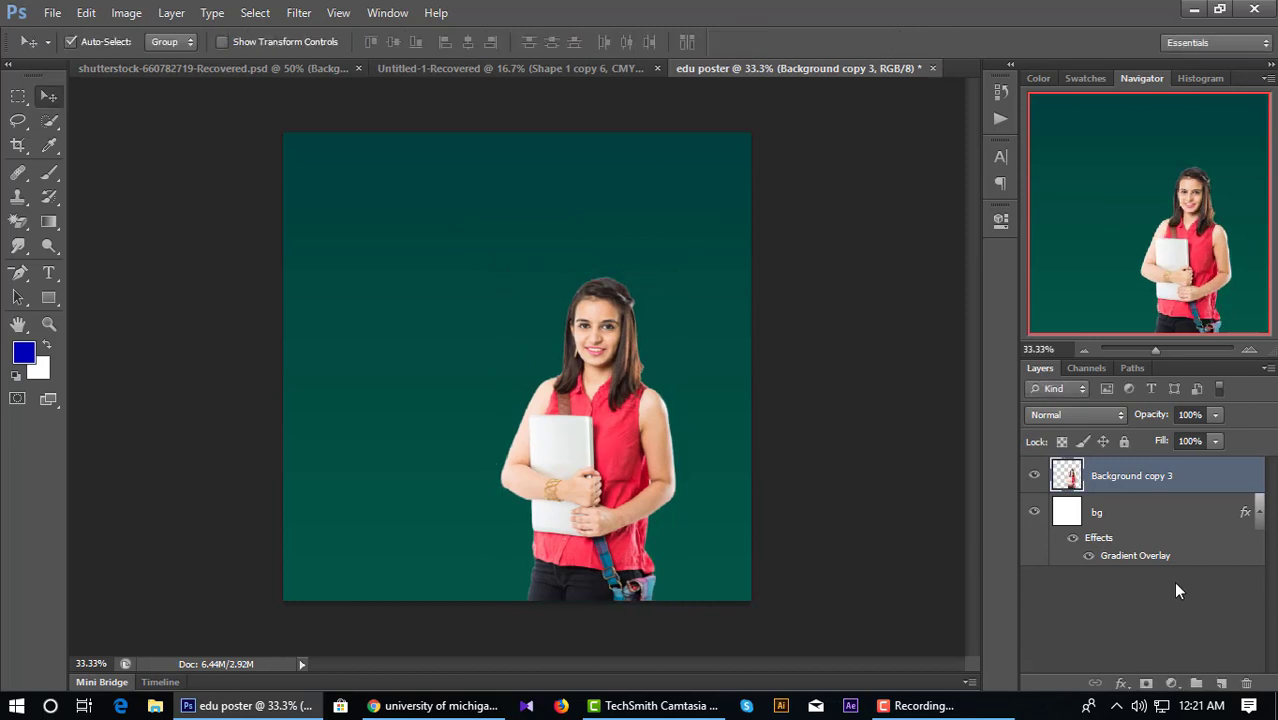
Step: Draw a blue rectangle about 1302 × 981 px behind the woman, reaching the poster's lower-right corner
left_click(1077, 519)
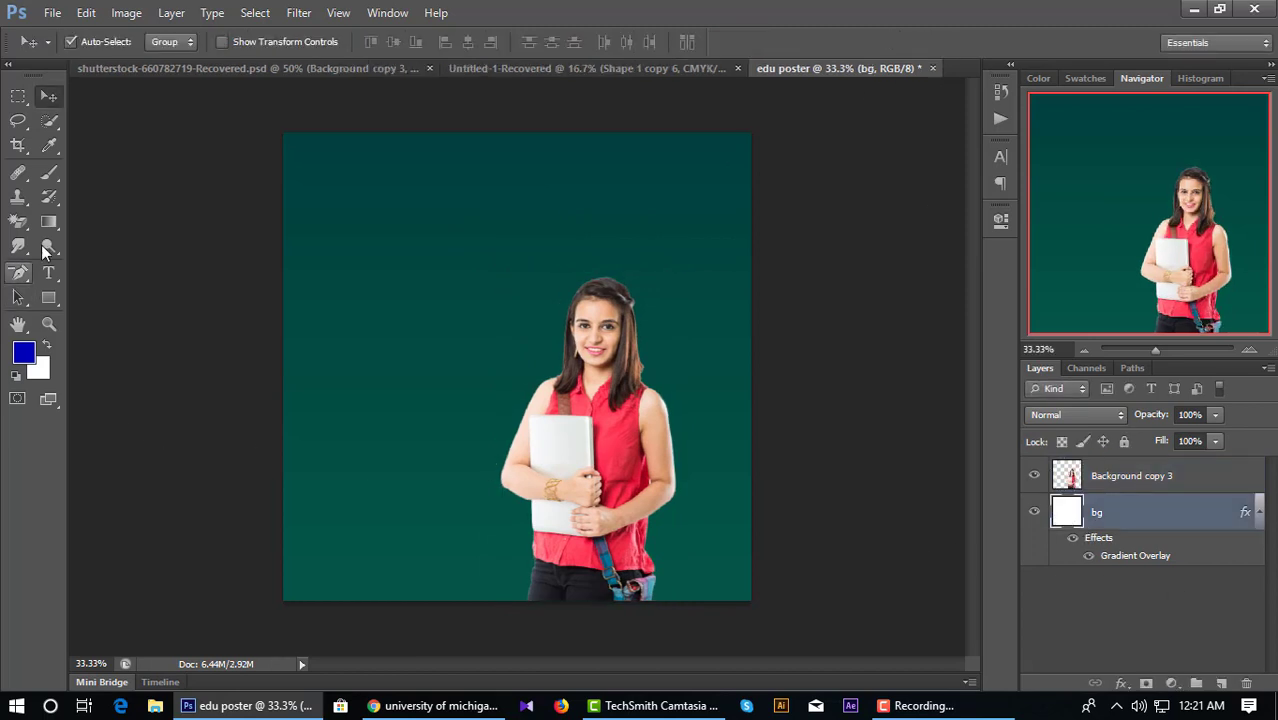
left_click(47, 300)
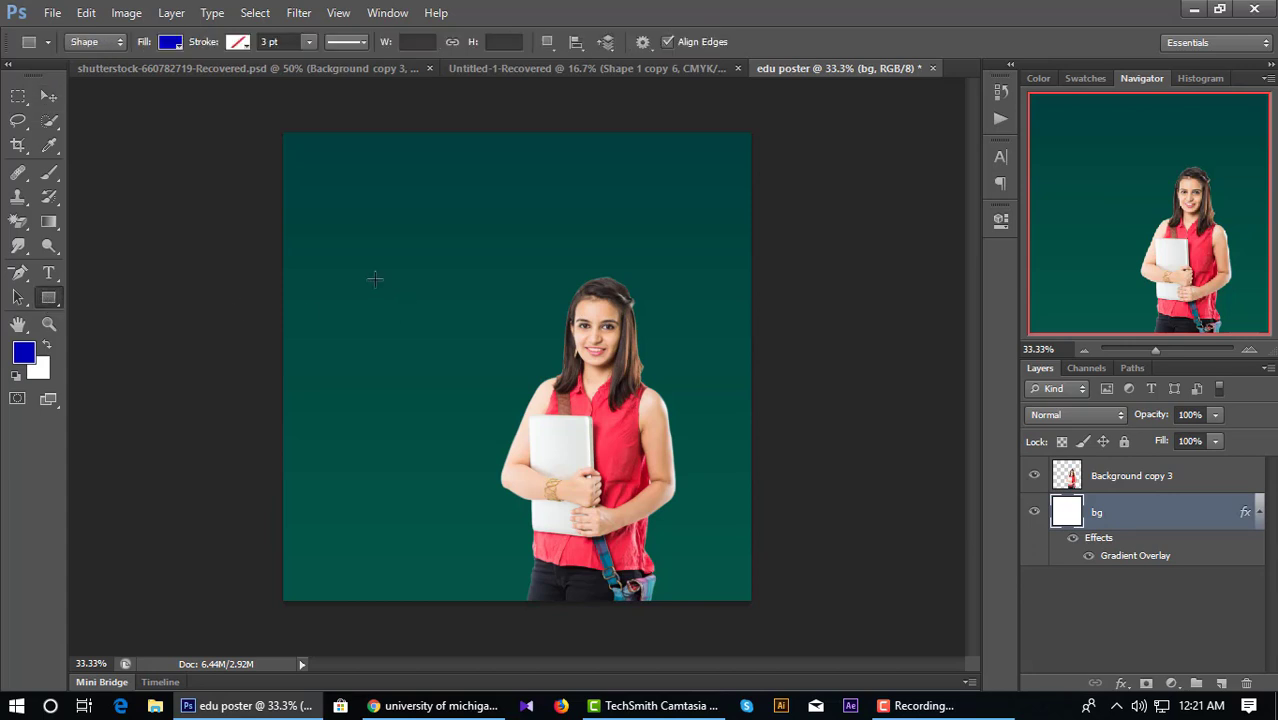
left_click_drag(344, 294, 750, 601)
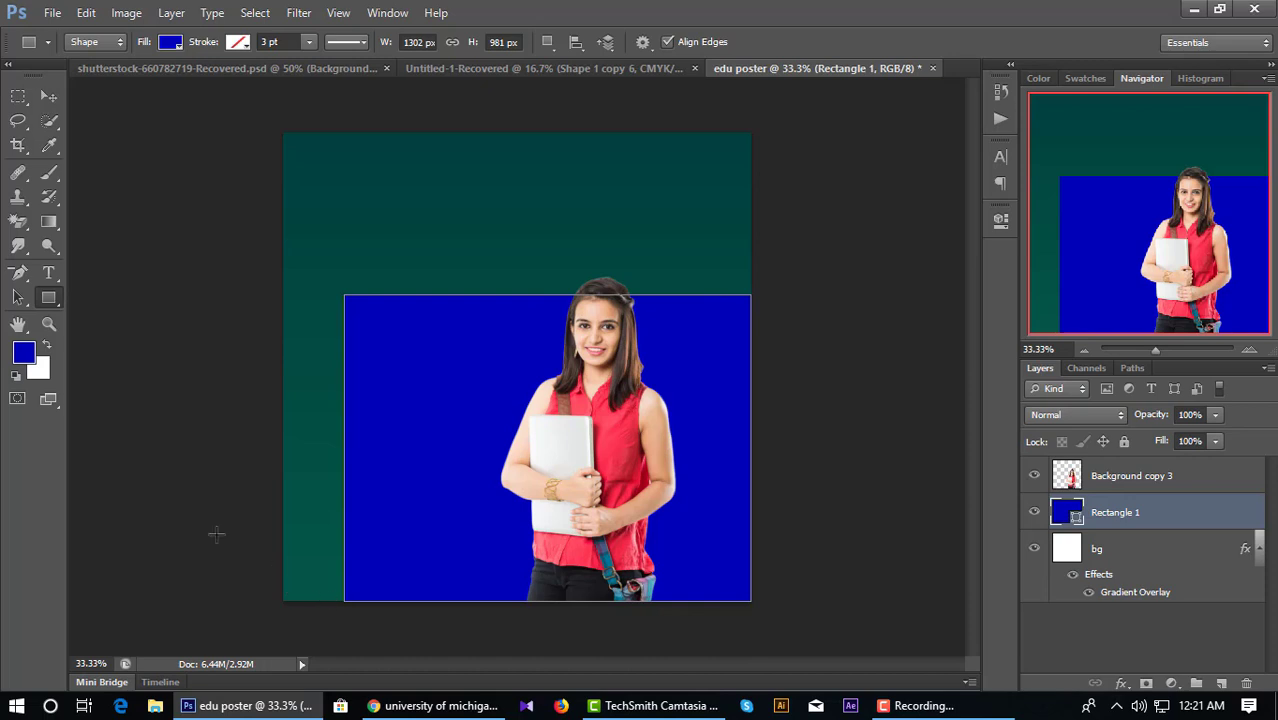
Step: Turn the blue rectangle into a triangle by deleting its upper-left anchor point
left_click(12, 270)
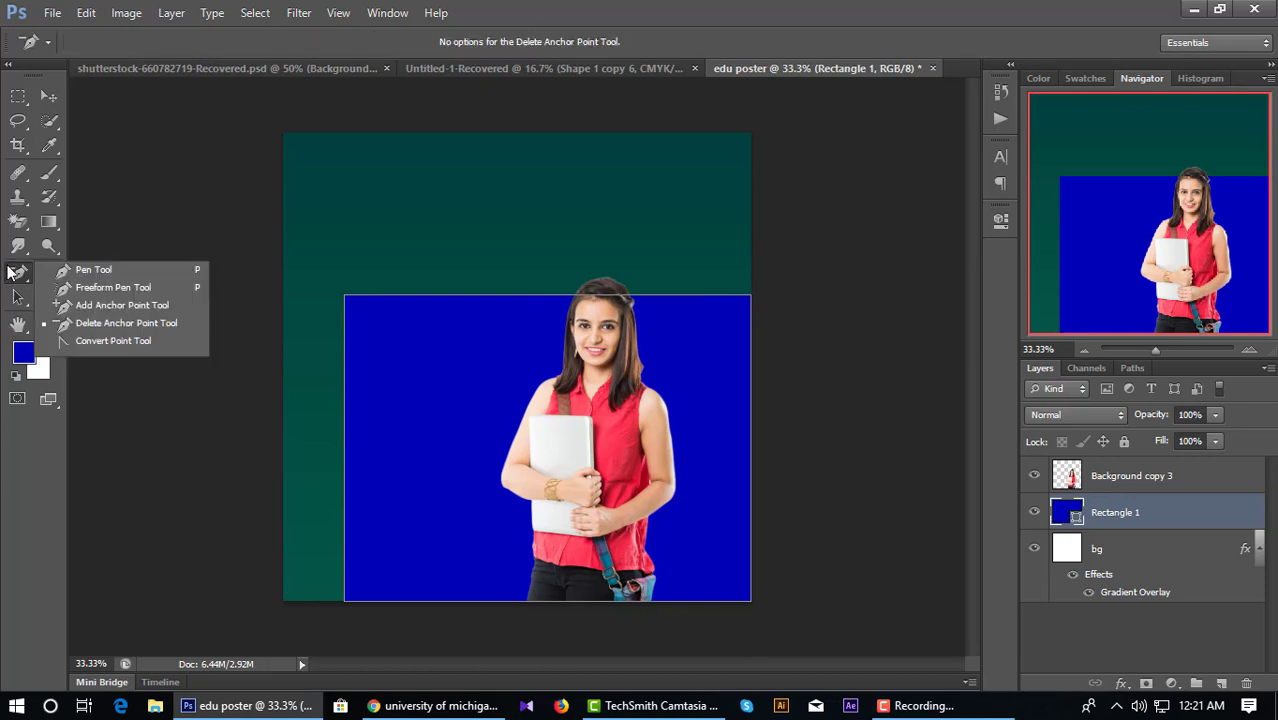
left_click(78, 324)
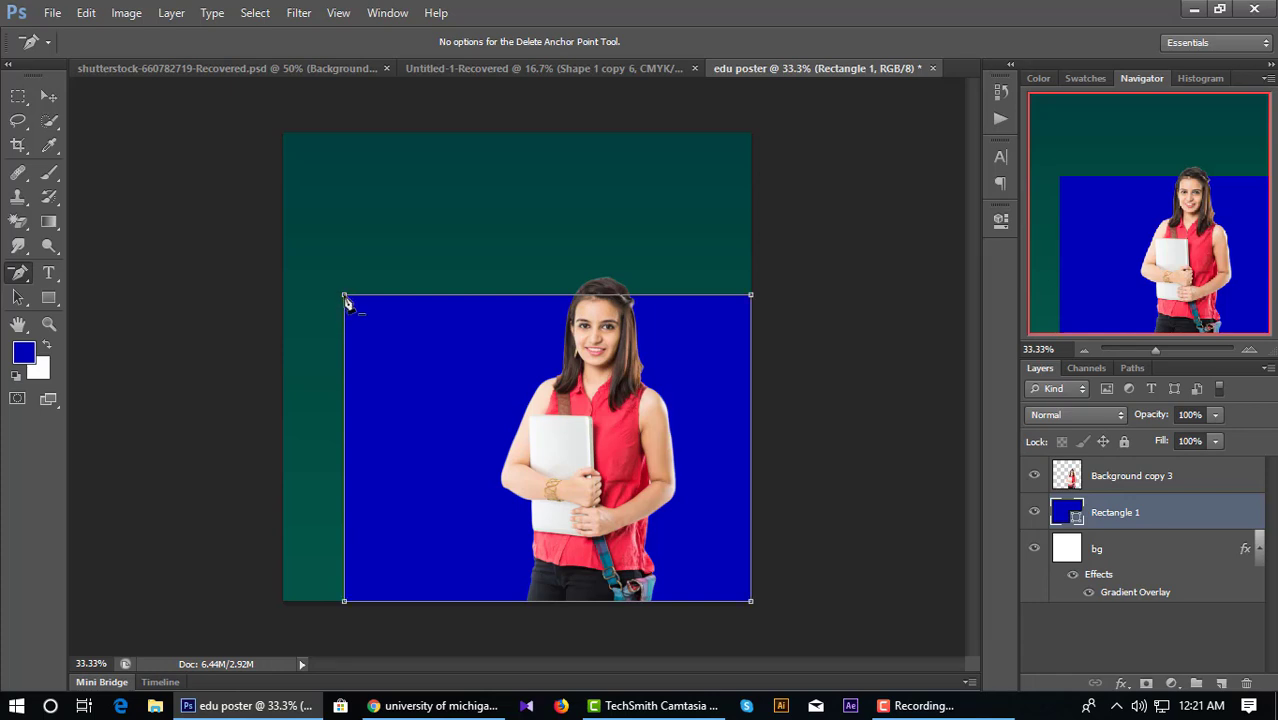
left_click(345, 297)
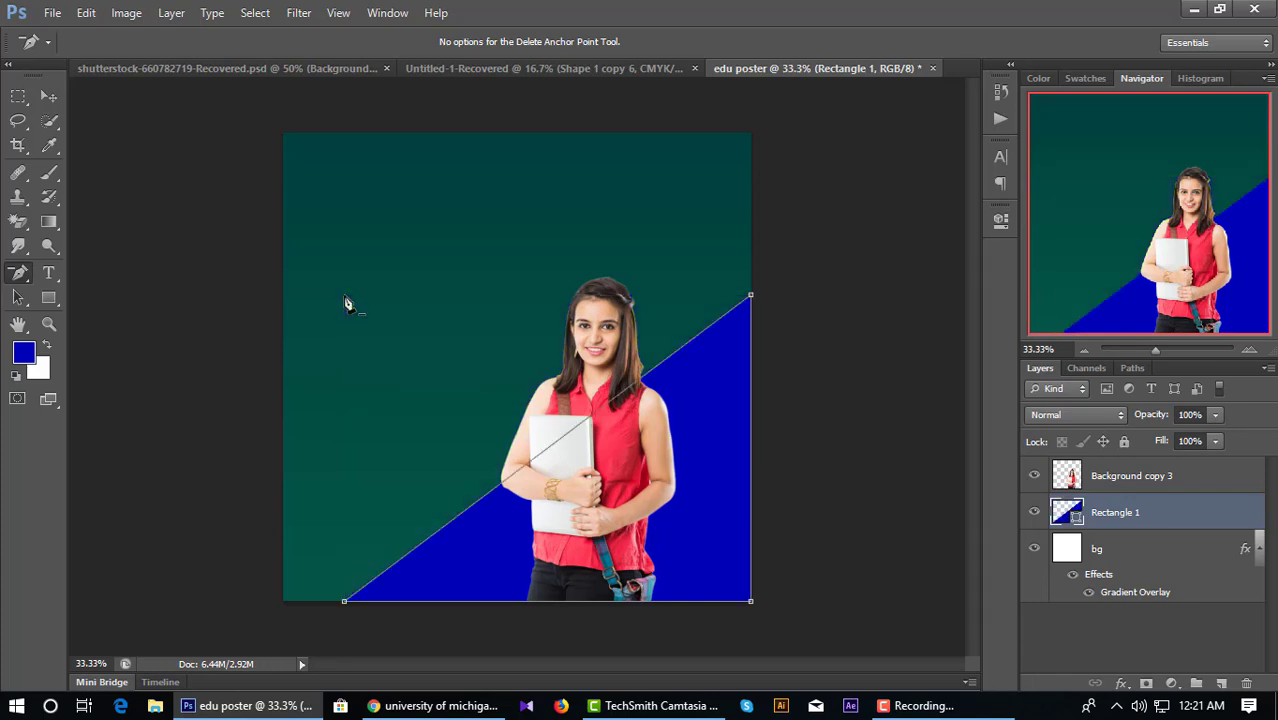
left_click(48, 96)
left_click(140, 243)
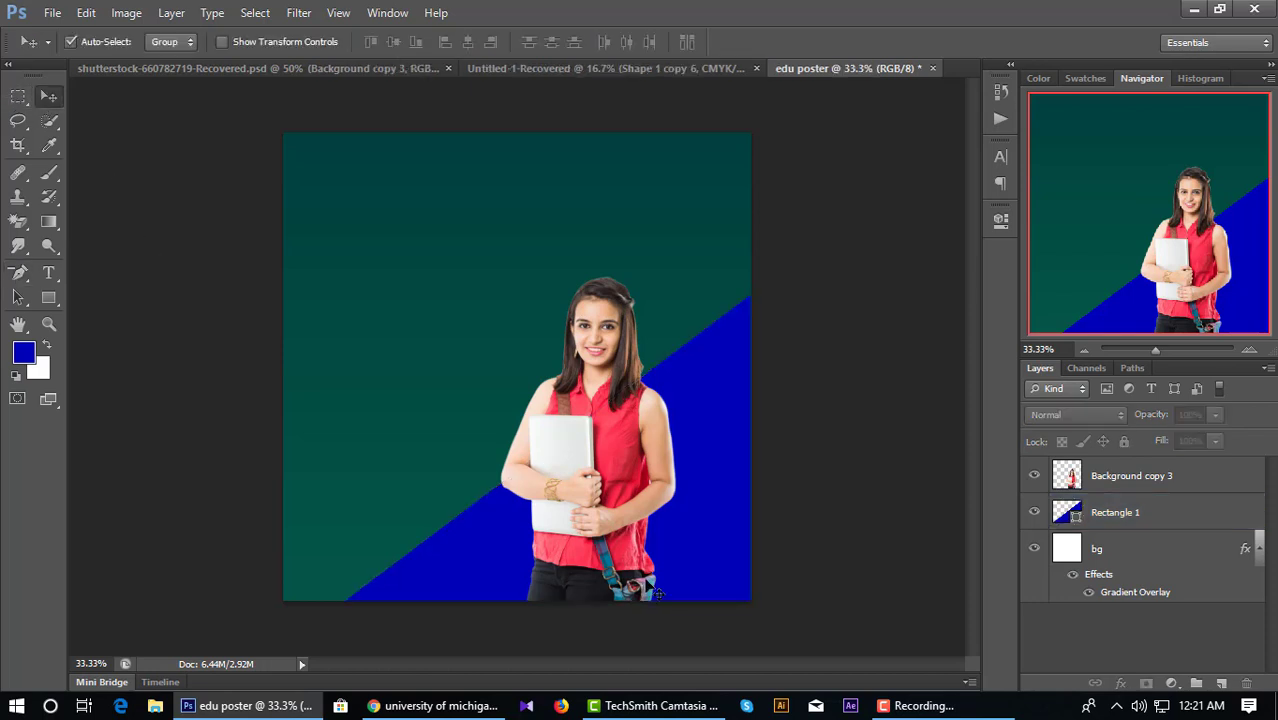
Step: Shift the blue triangle slightly right and down so it overhangs the poster's lower-right corner
left_click_drag(700, 558, 783, 562)
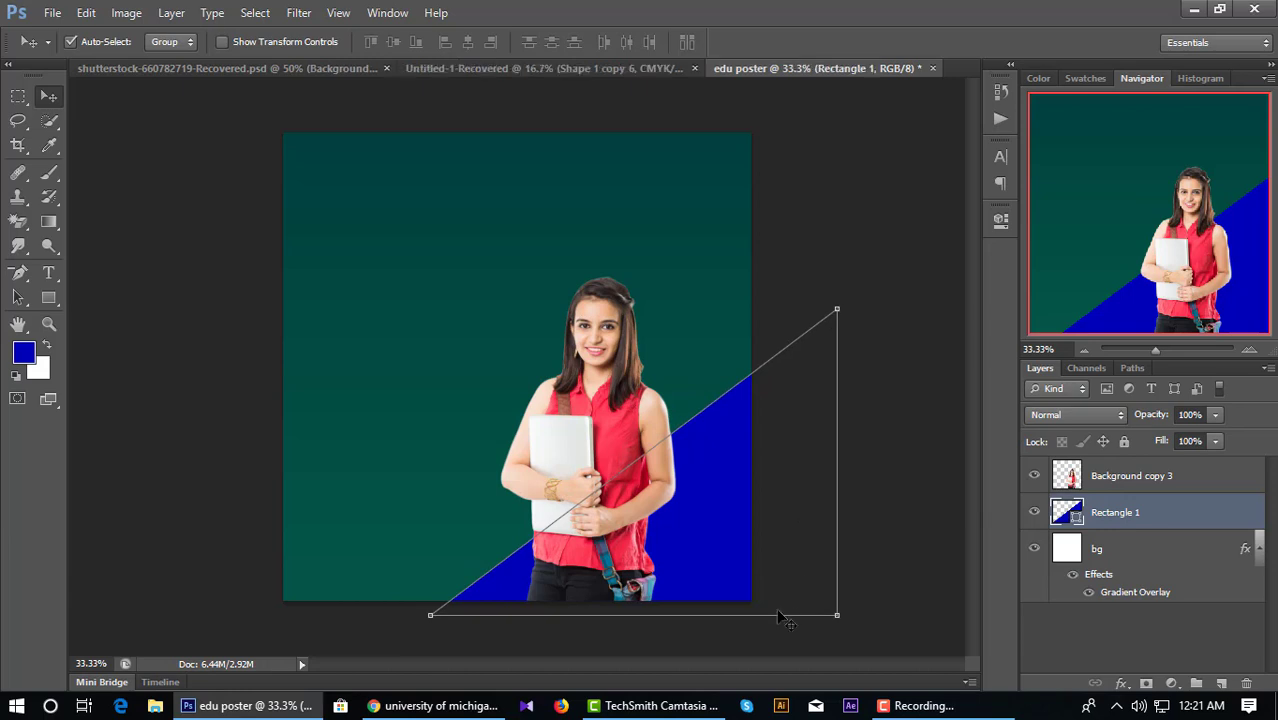
left_click_drag(786, 513, 652, 496)
key("ctrl+z")
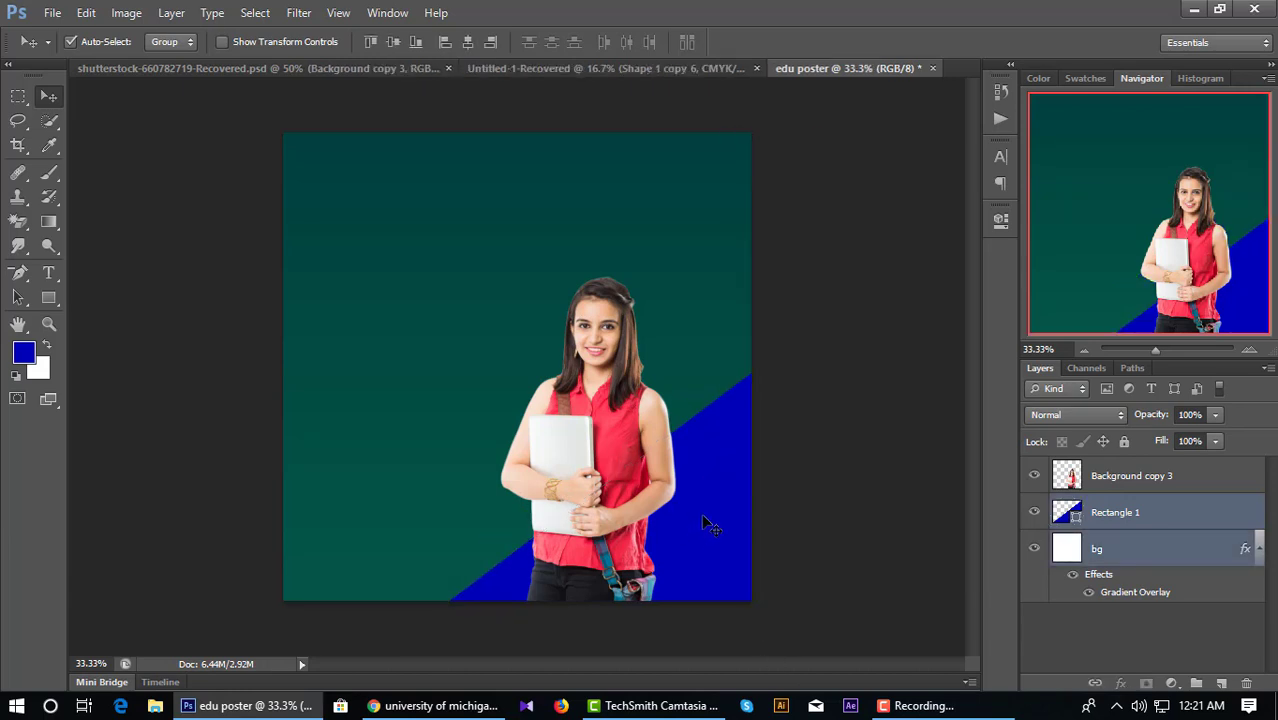
left_click(1143, 514)
left_click_drag(725, 521, 664, 515)
left_click(850, 516)
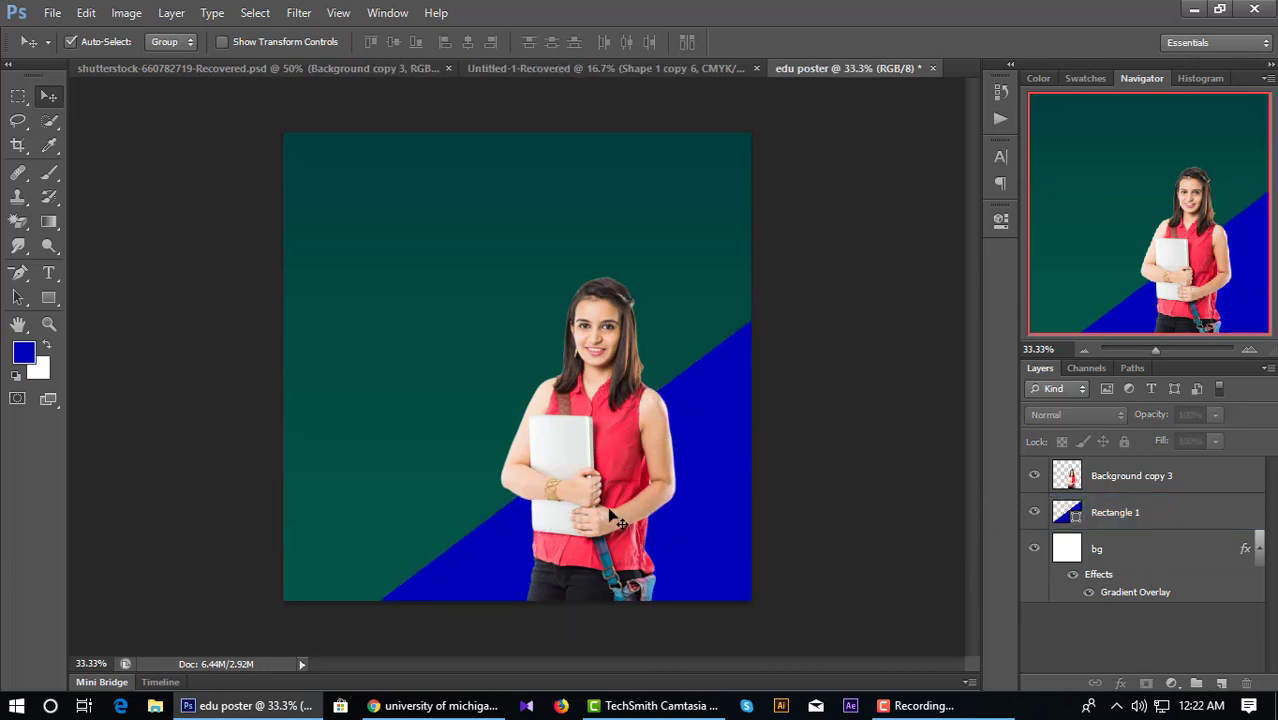
Step: Recolour the triangle with the dark teal sampled from the poster's upper-left corner
double_click(1075, 520)
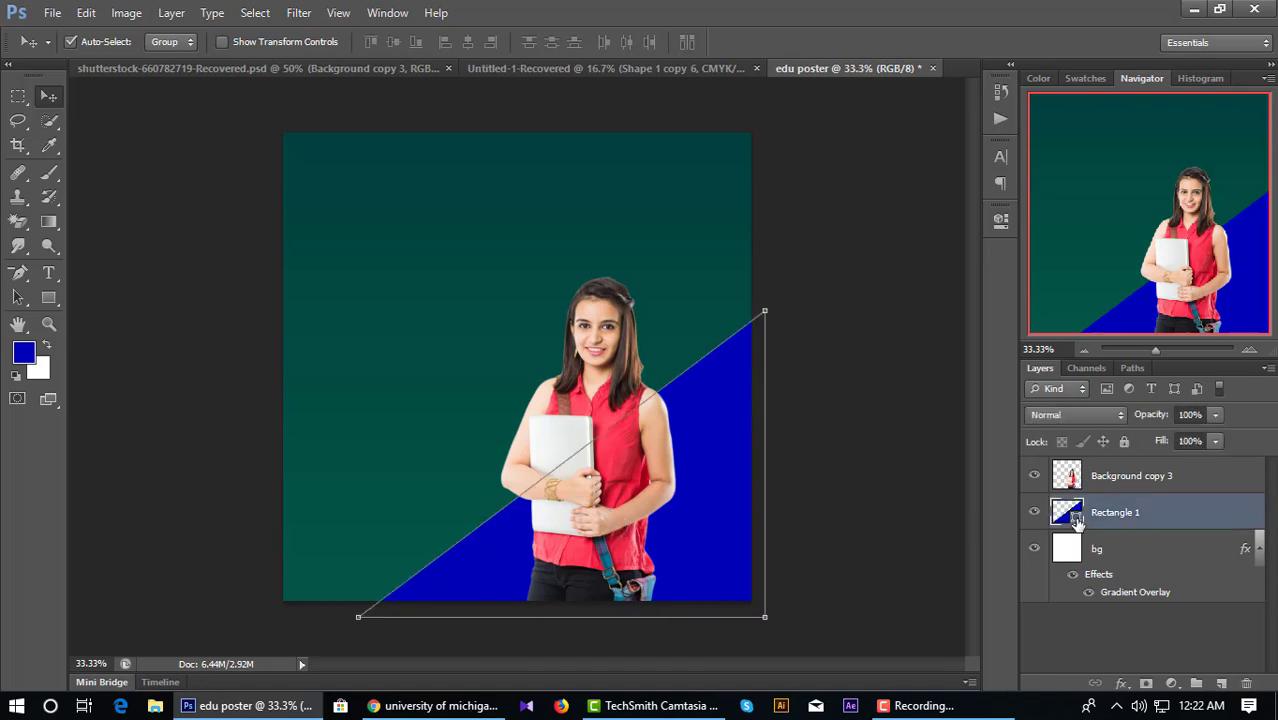
left_click(704, 343)
left_click(684, 259)
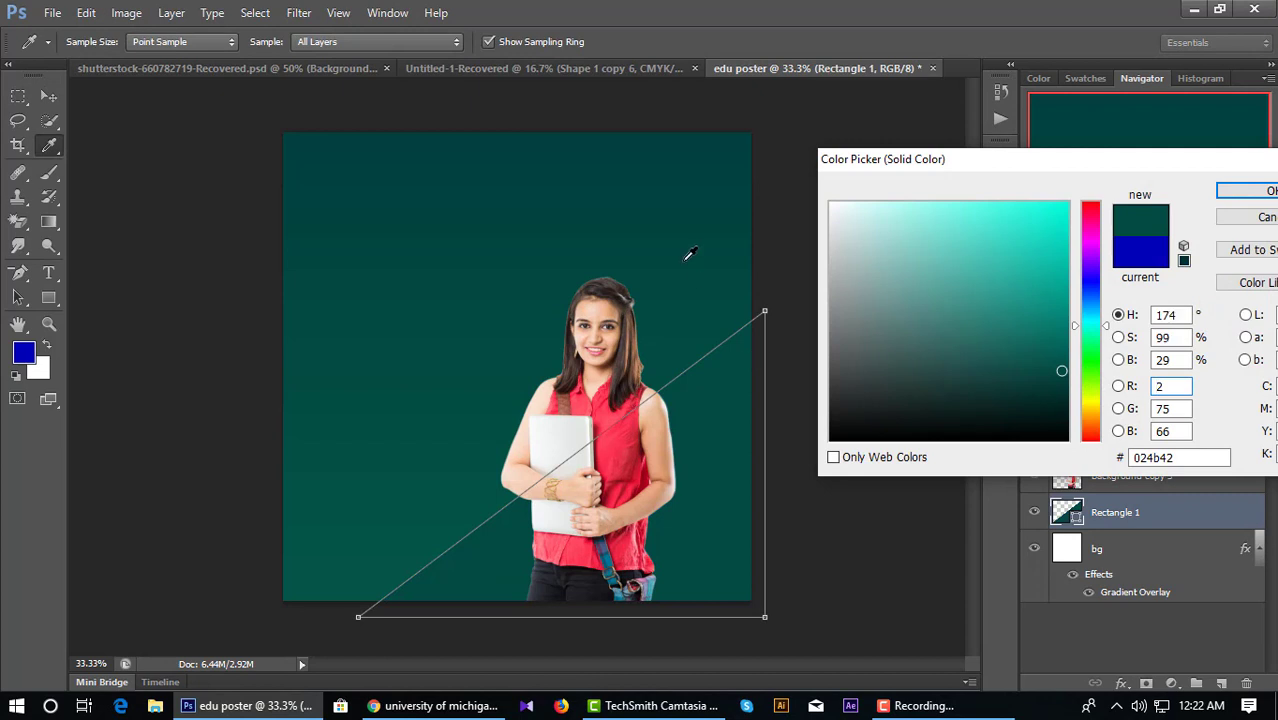
left_click(308, 160)
left_click(270, 109)
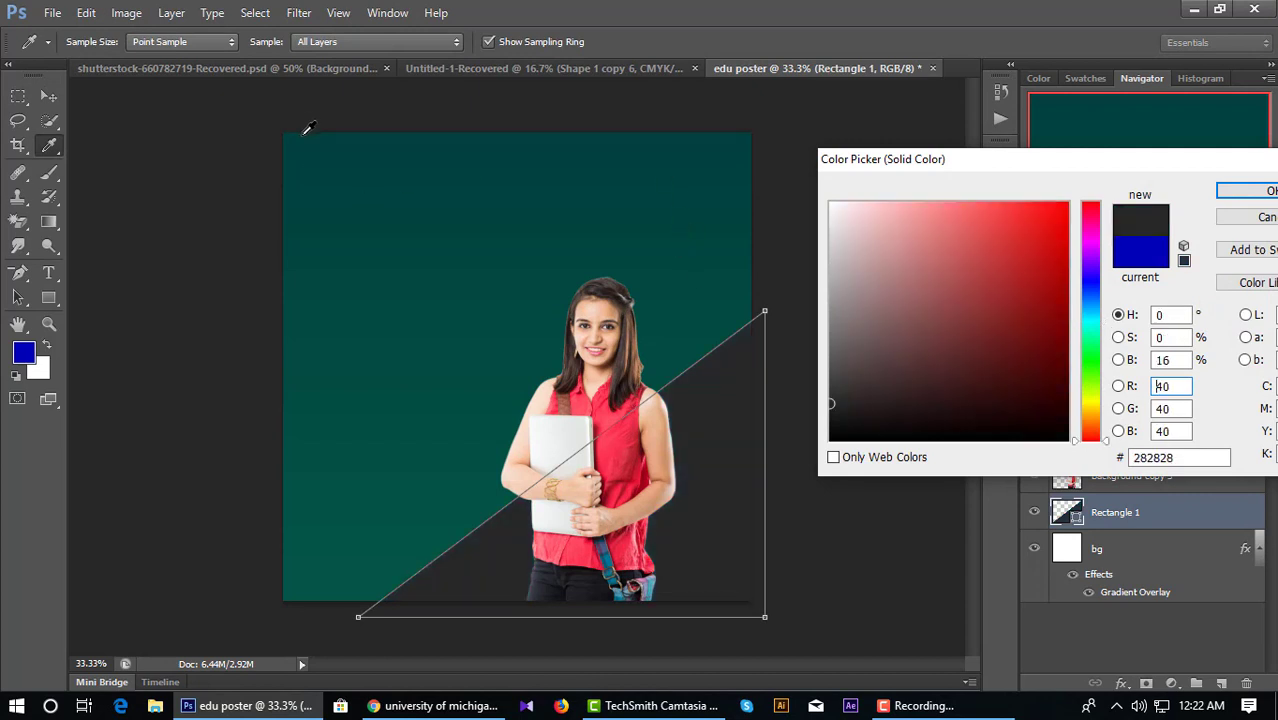
left_click(302, 129)
left_click(1248, 191)
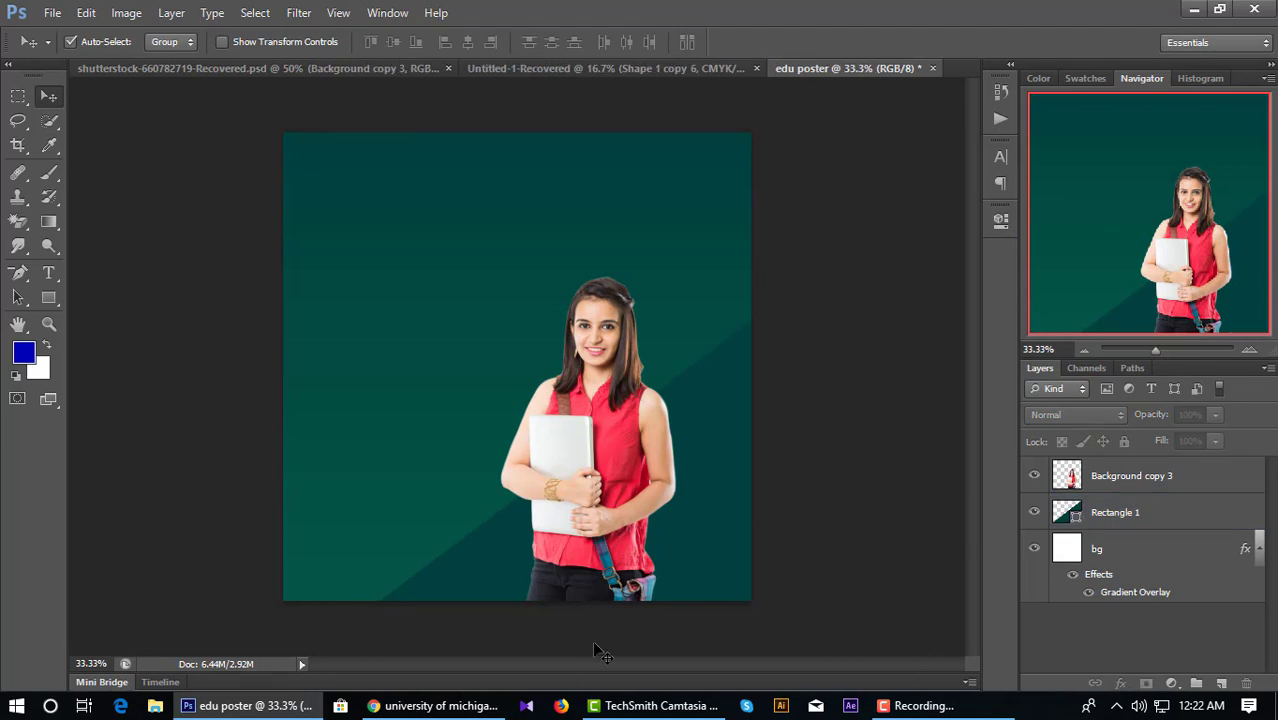
Step: Place shutterstock-191276132.png from the desktop folder "elements of tutorial" into the poster, directly above the bg layer
left_click(1069, 547)
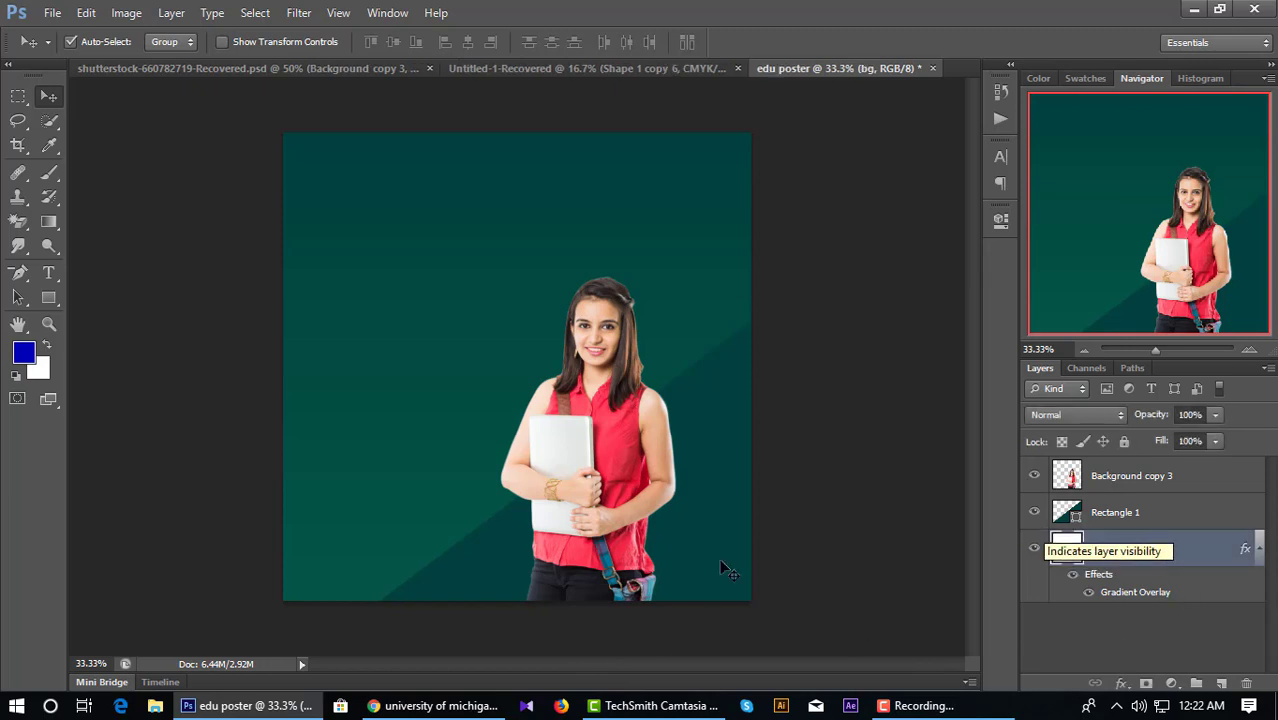
left_click(1193, 9)
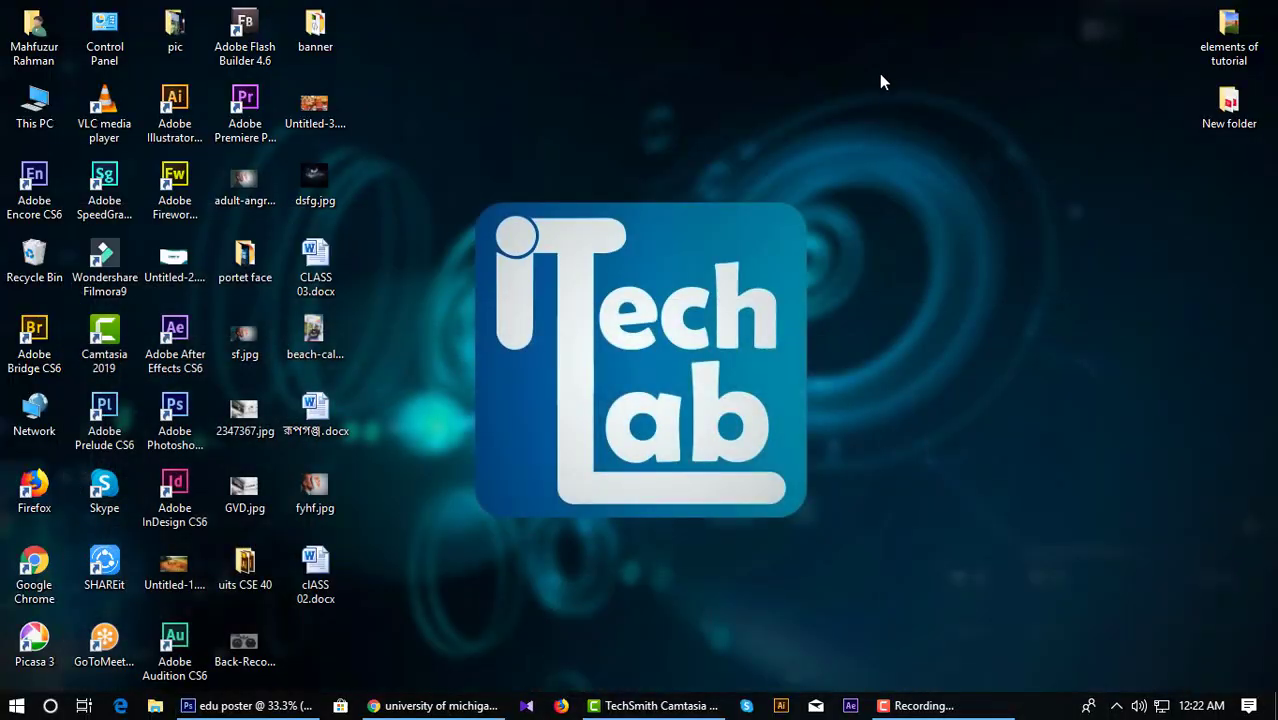
double_click(1232, 35)
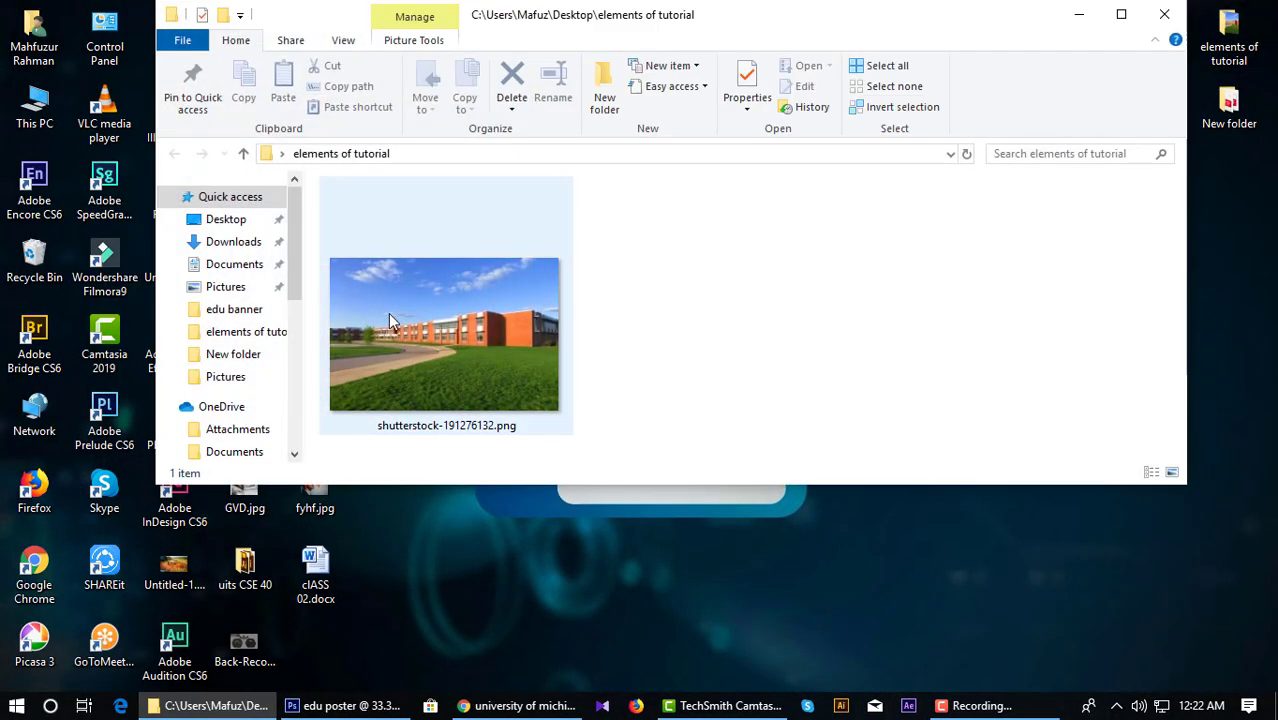
left_click_drag(388, 313, 537, 426)
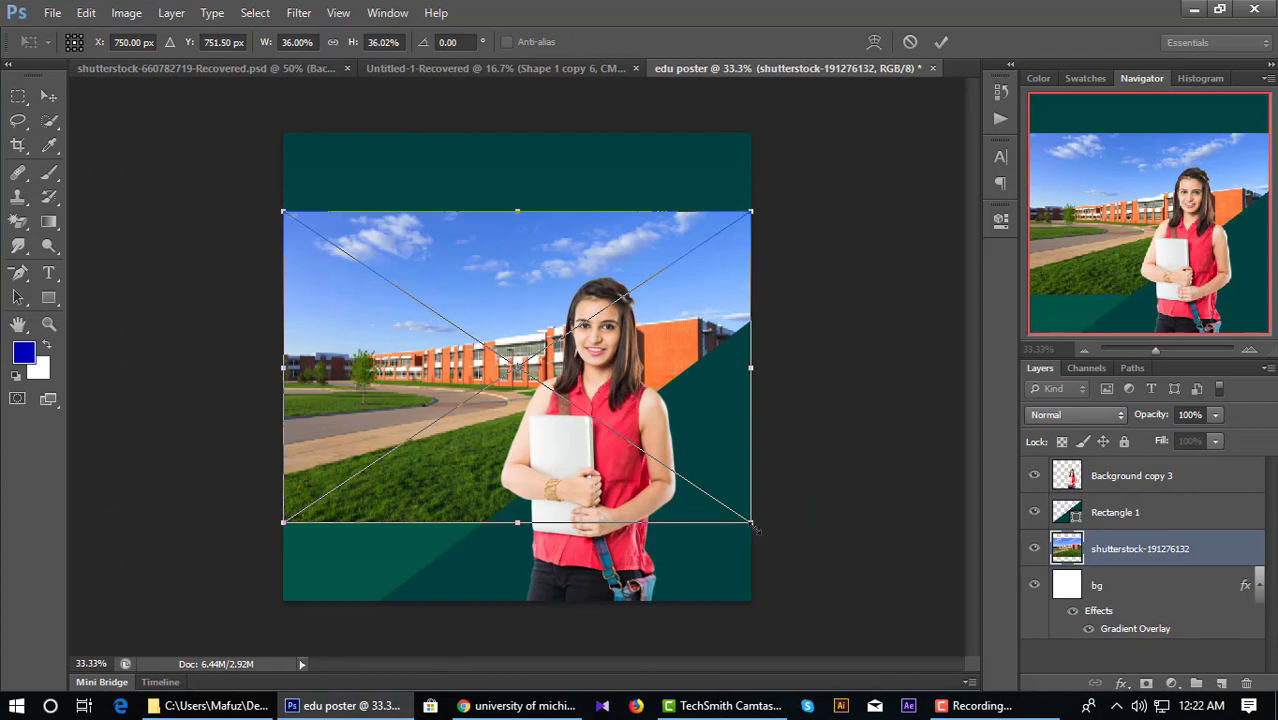
Step: Enlarge the campus photo to about 55%, shift it right to cover the poster, and blend it with Soft Light
left_click_drag(758, 532, 857, 640)
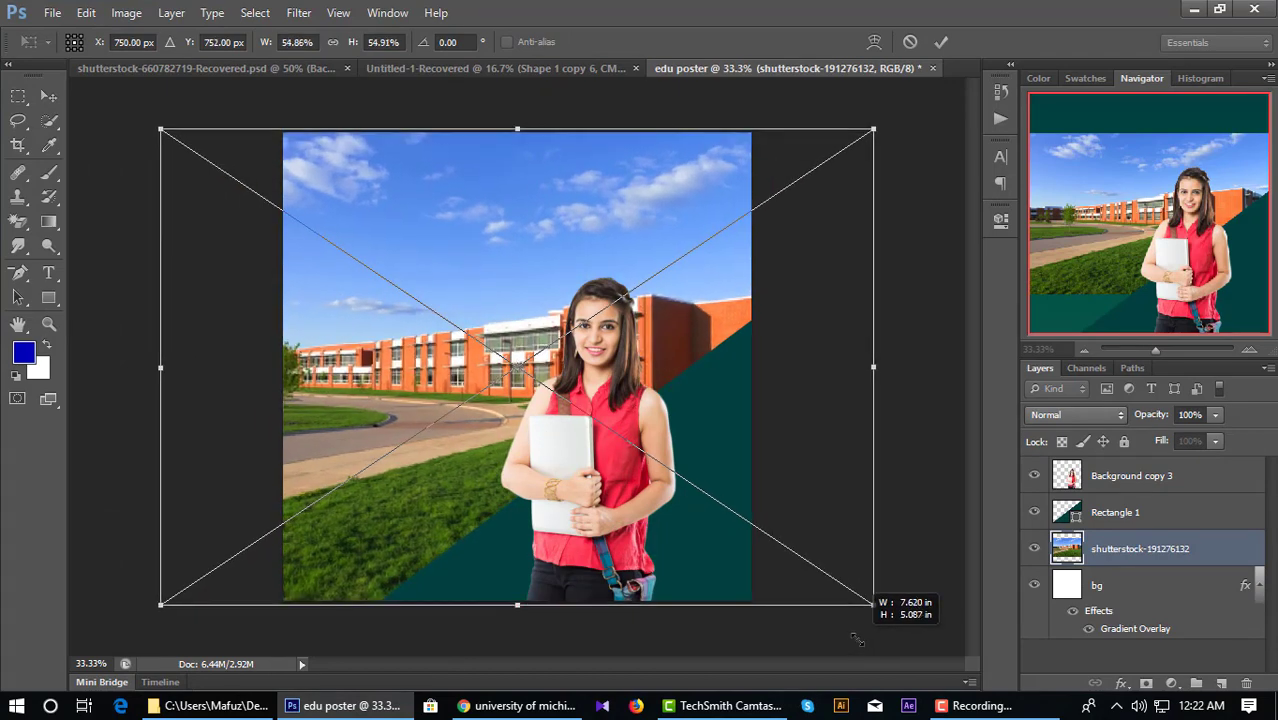
left_click_drag(398, 425, 450, 430)
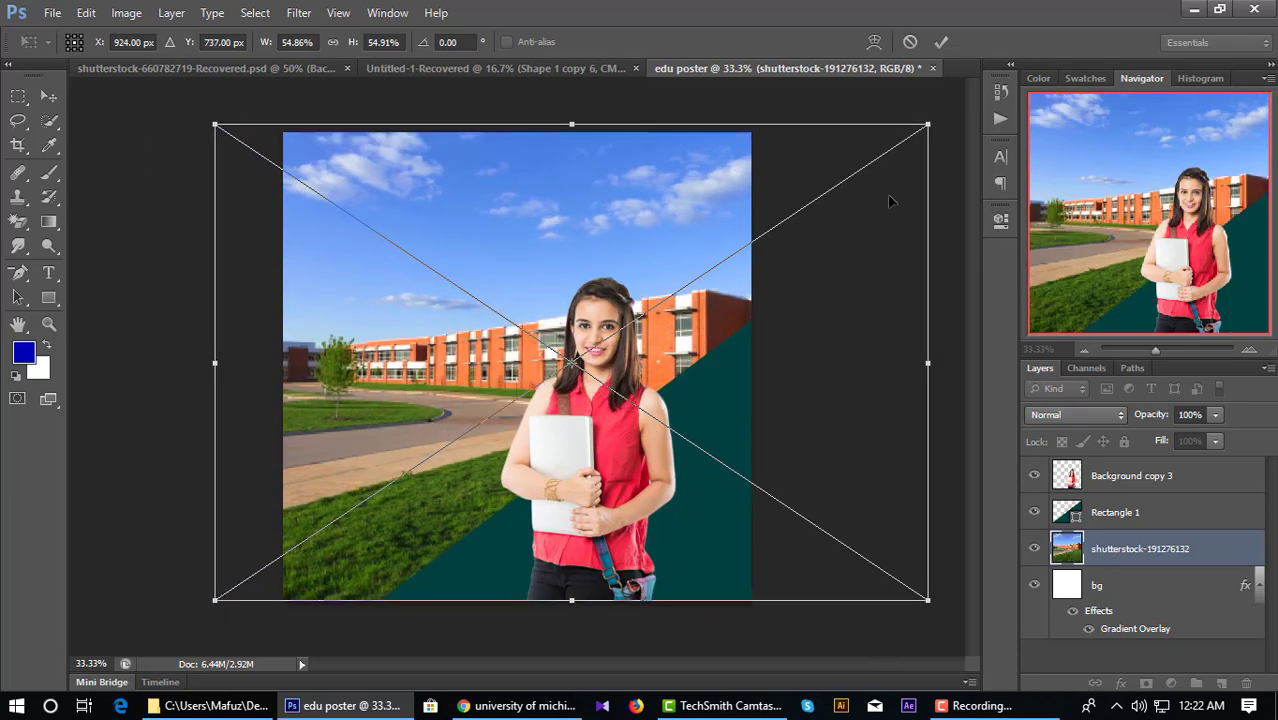
left_click(941, 44)
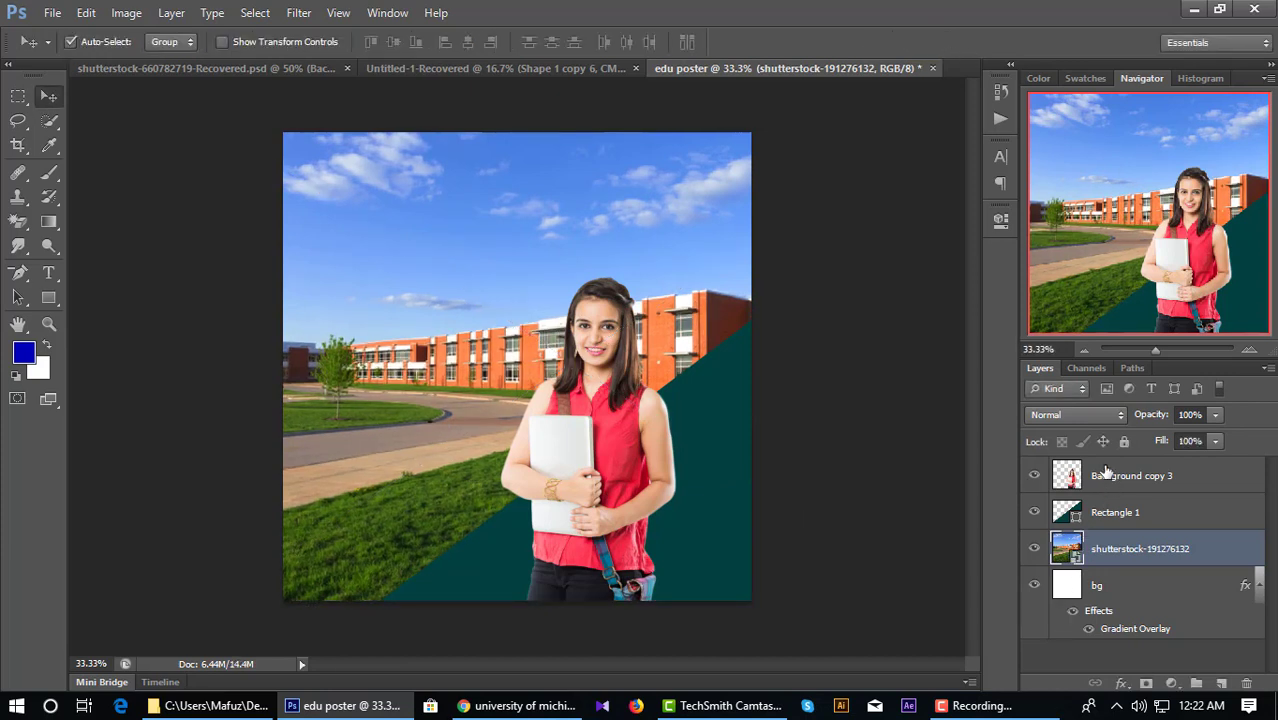
left_click(1075, 420)
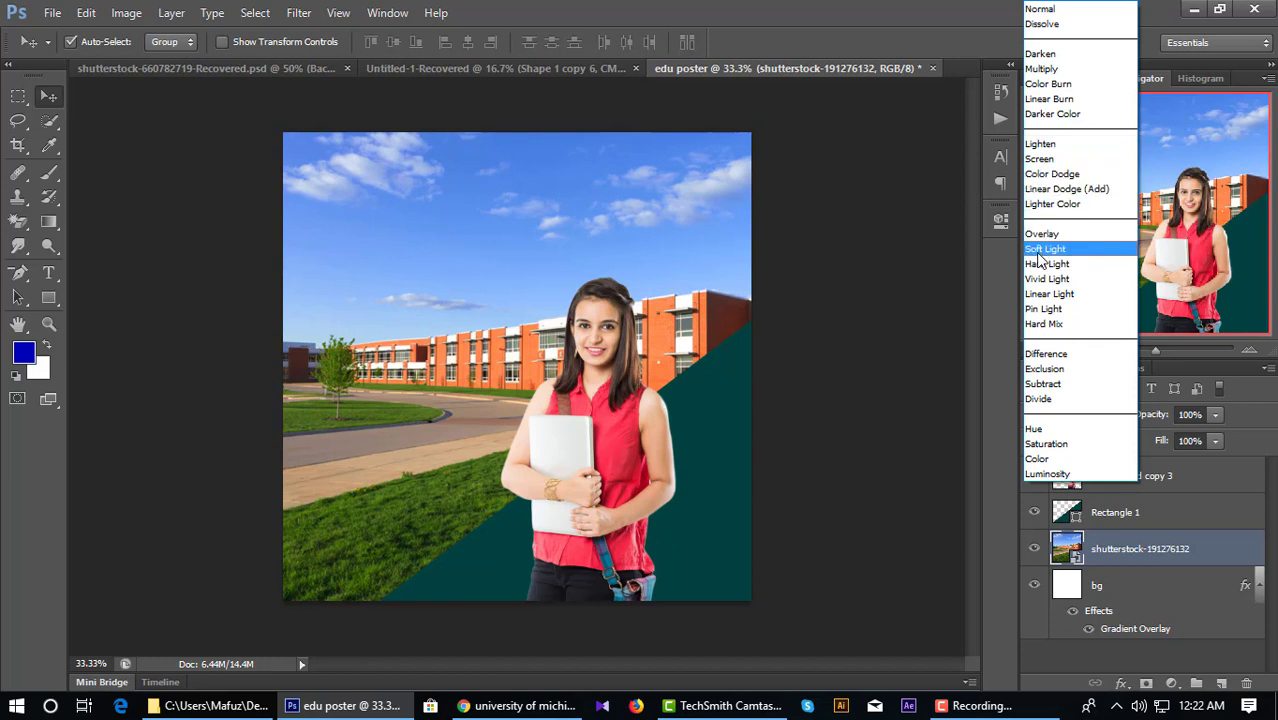
left_click(1045, 250)
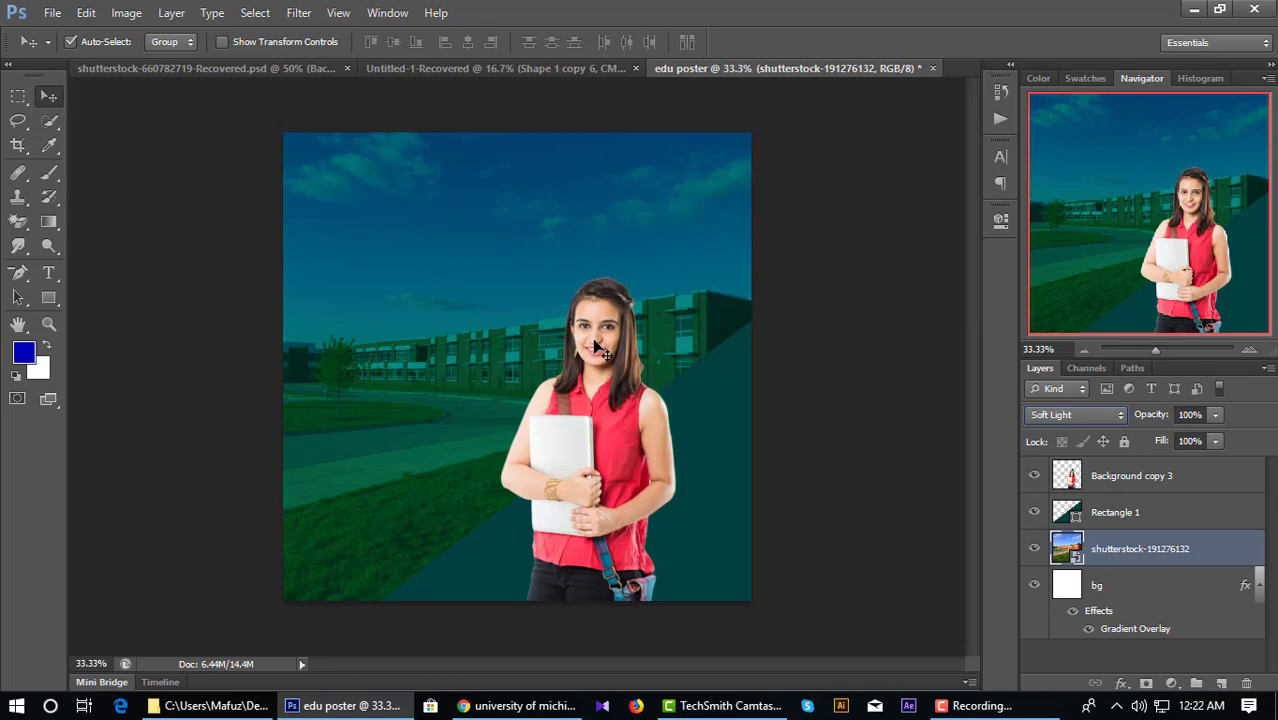
Step: Look at the Gula – Playful Font page in the Chrome browser, then return to the poster in Photoshop
left_click(515, 705)
left_click(145, 20)
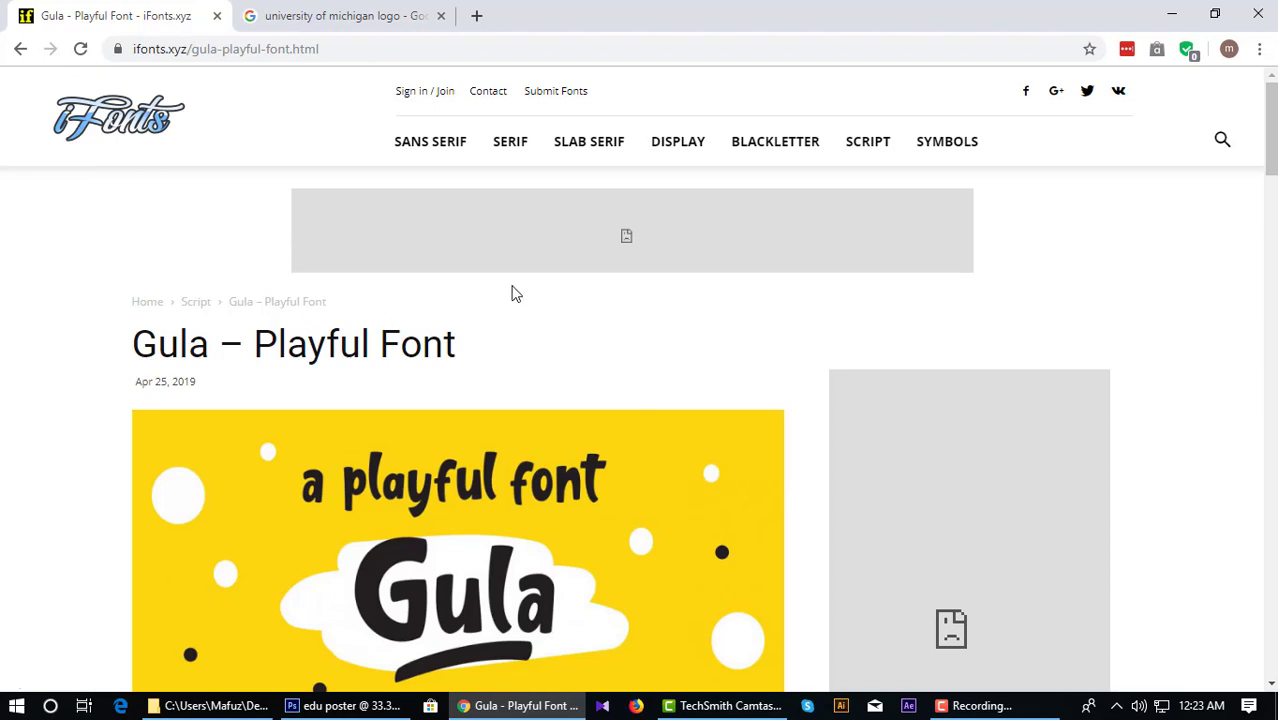
left_click(1172, 14)
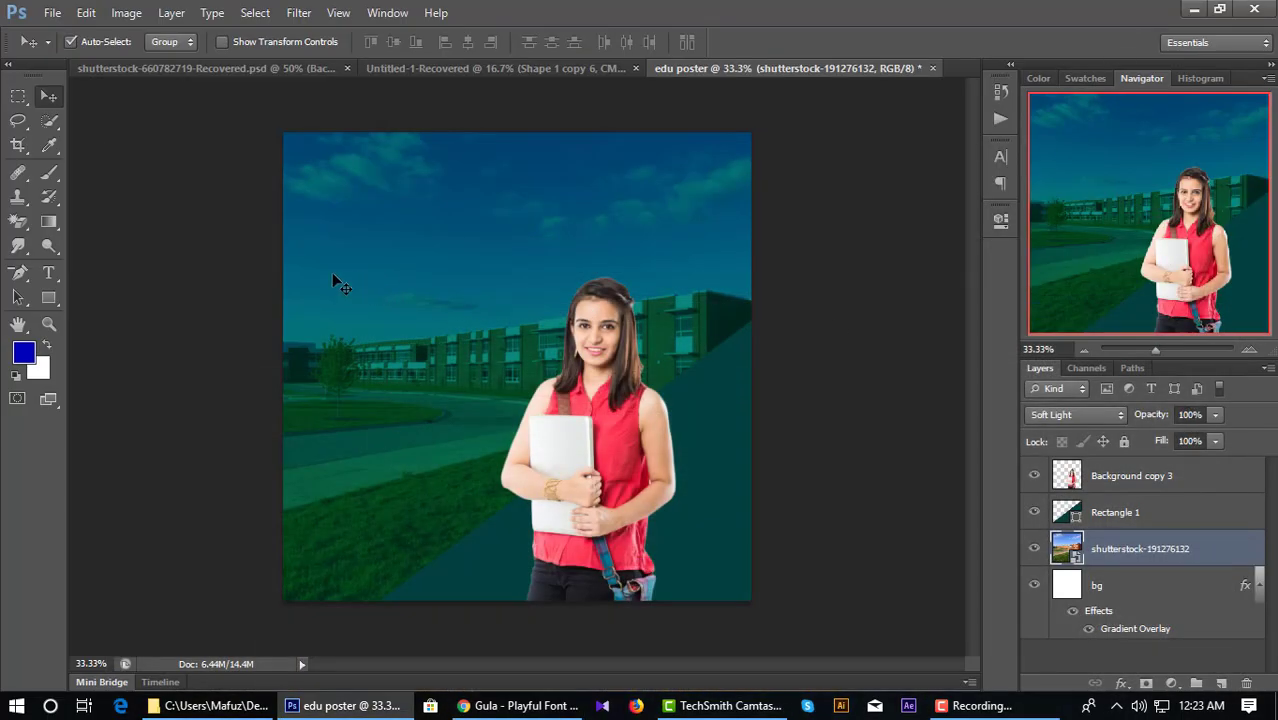
Step: Start a centre-aligned text in the poster's upper-left area, above the woman's layer, using the Gula font at 30 pt
left_click(49, 274)
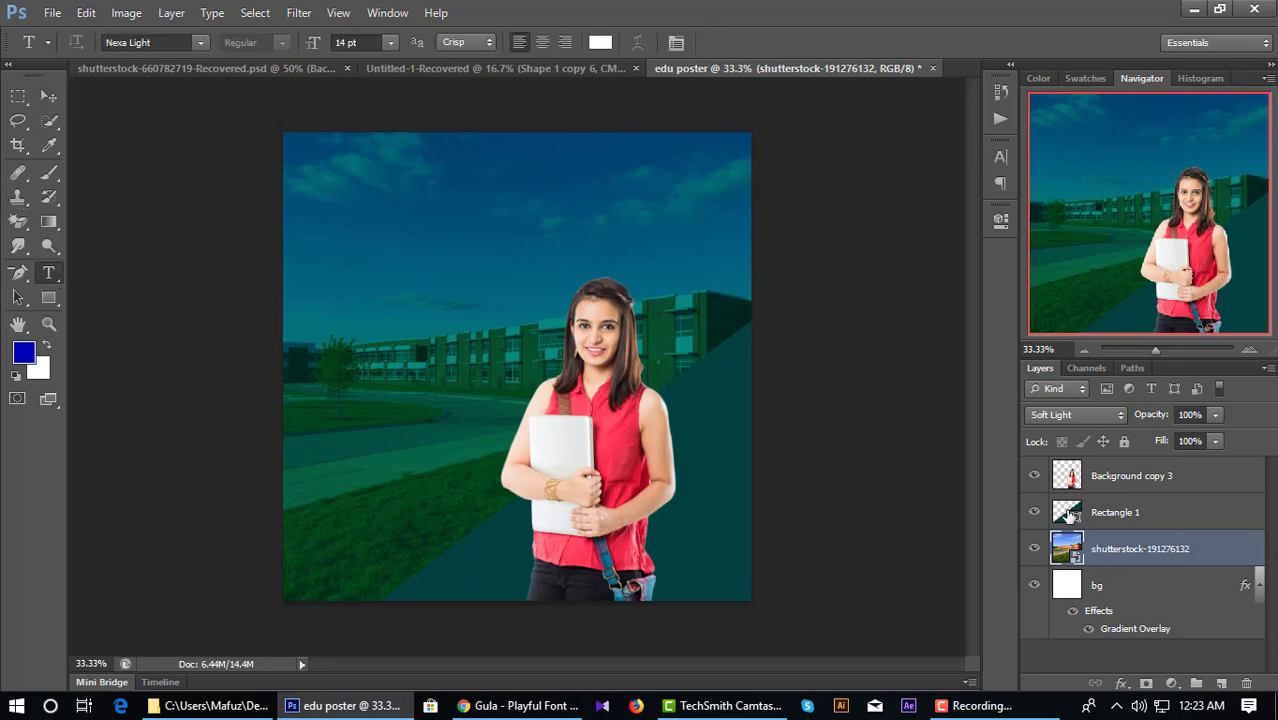
left_click(1139, 475)
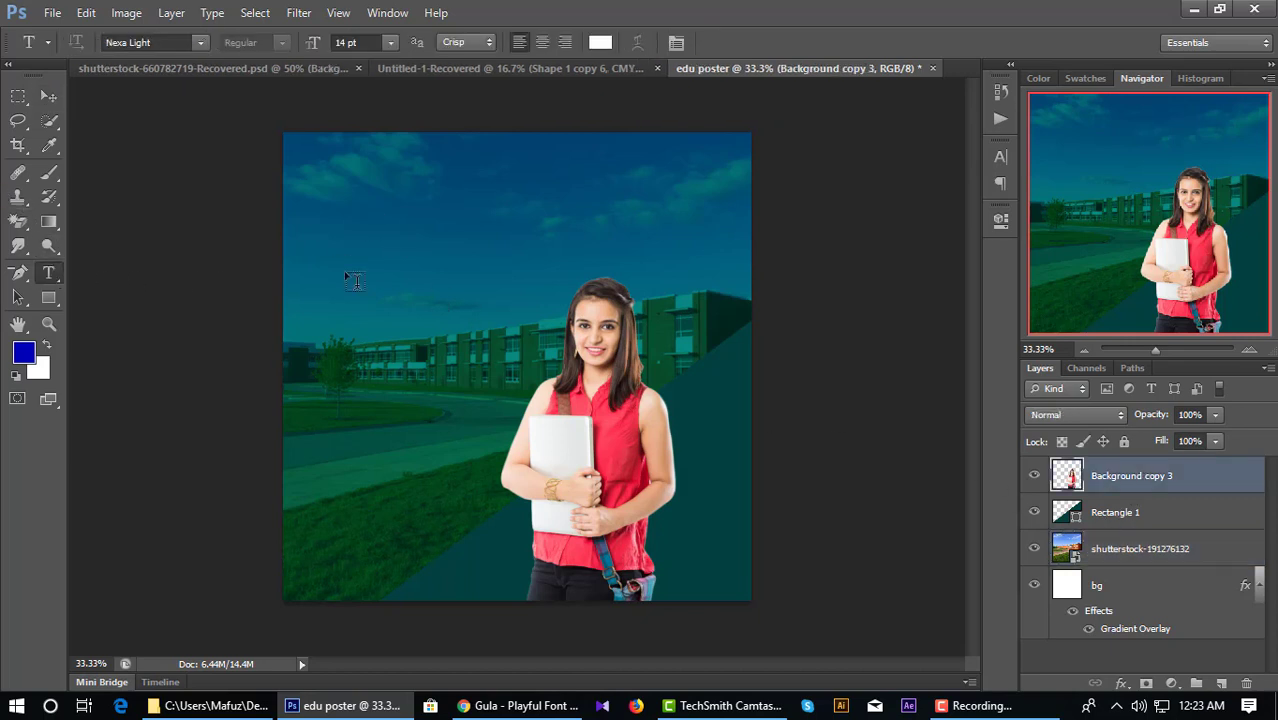
left_click(336, 216)
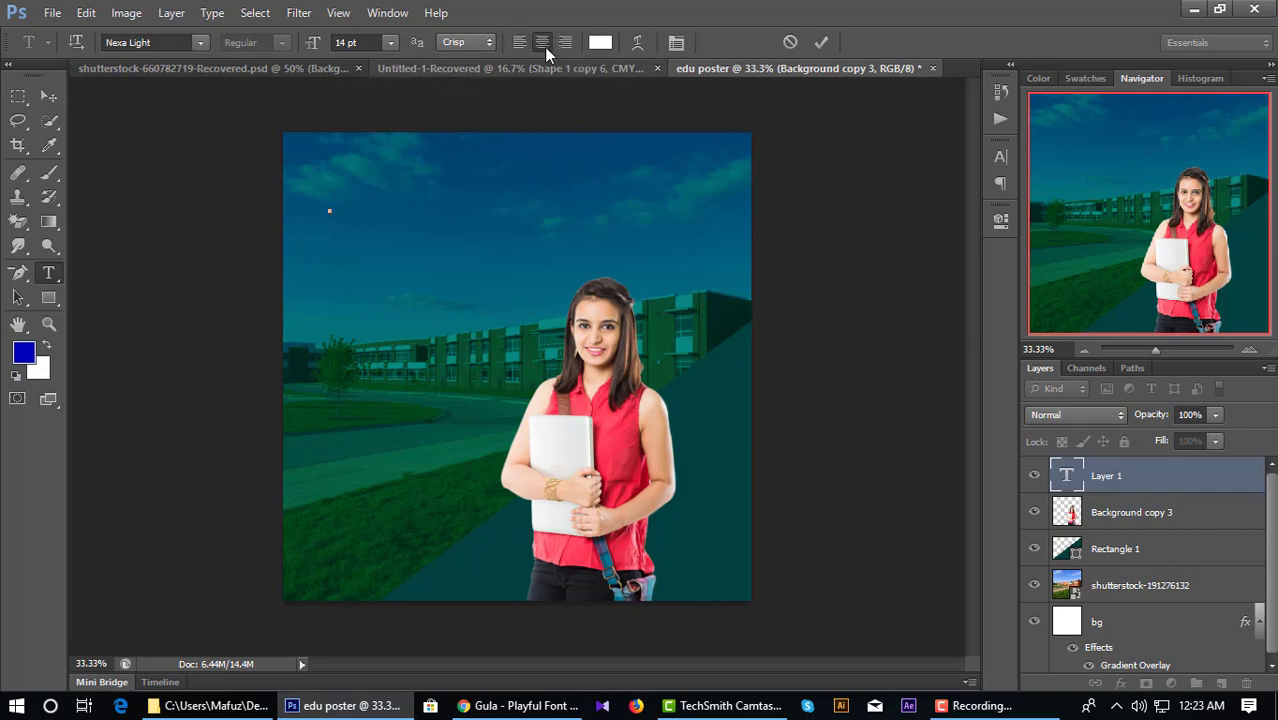
left_click(187, 44)
type("Gu")
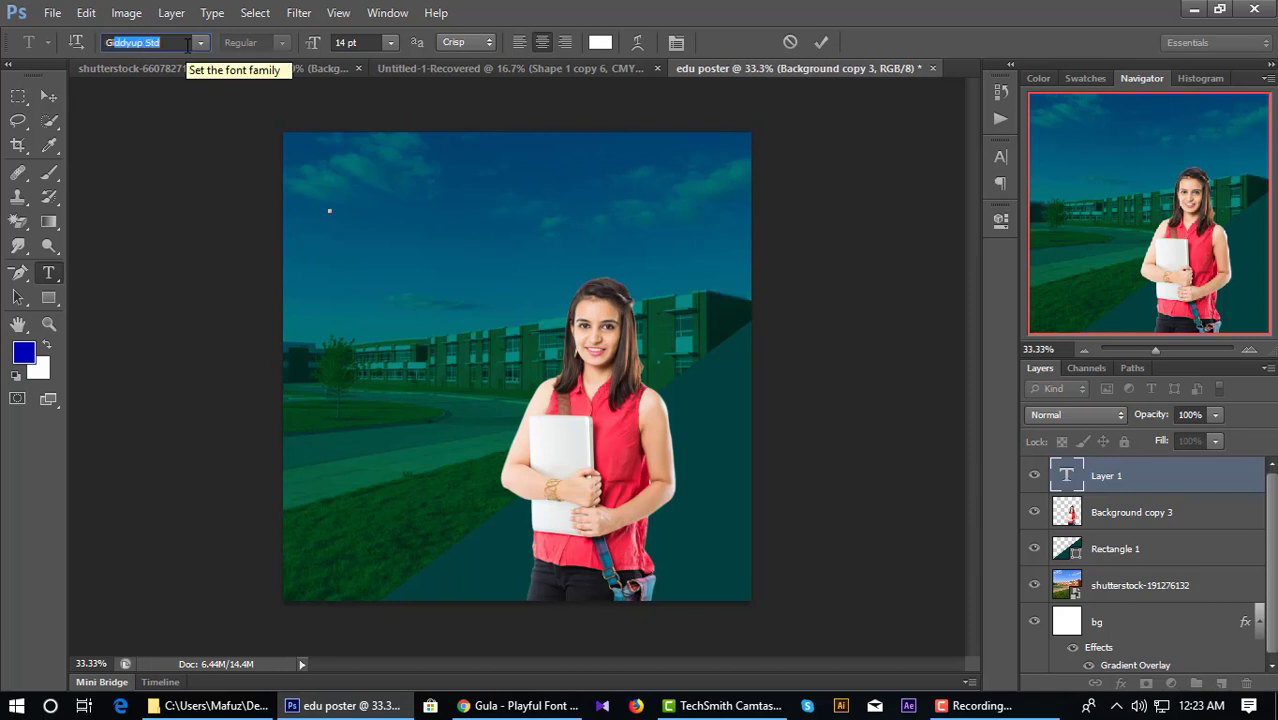
key("BackSpace")
type("Gula")
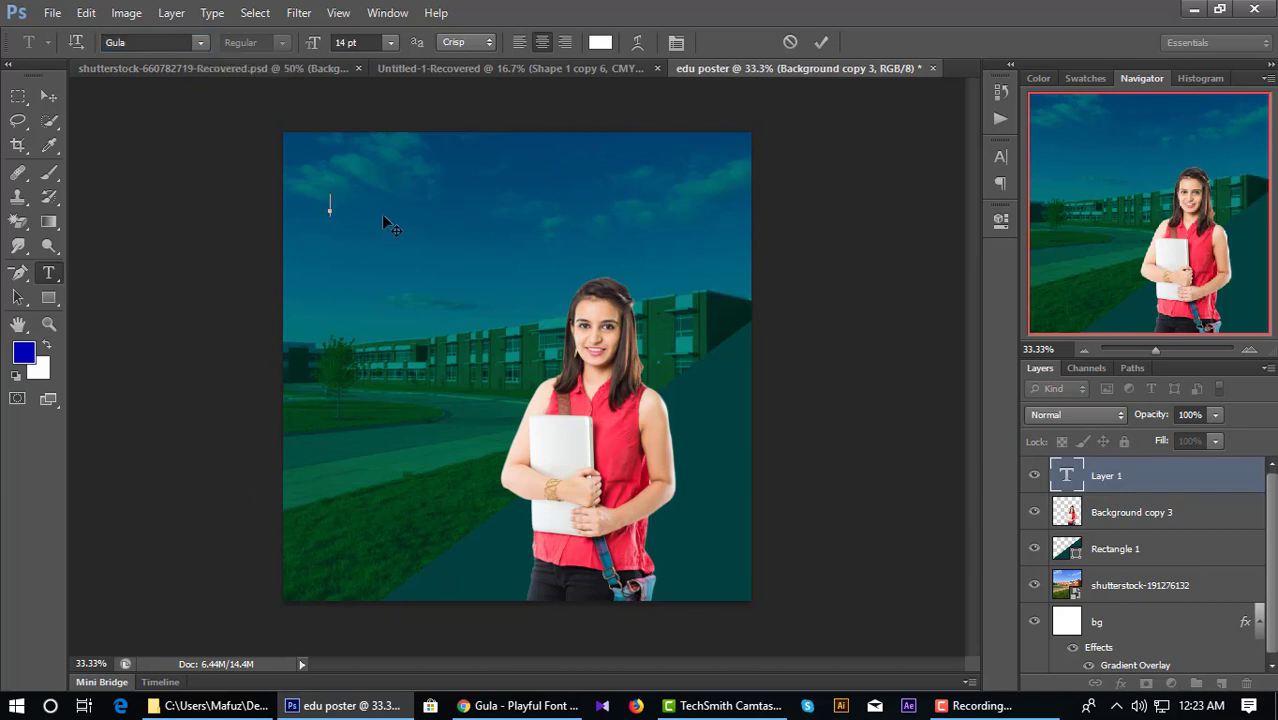
left_click(397, 40)
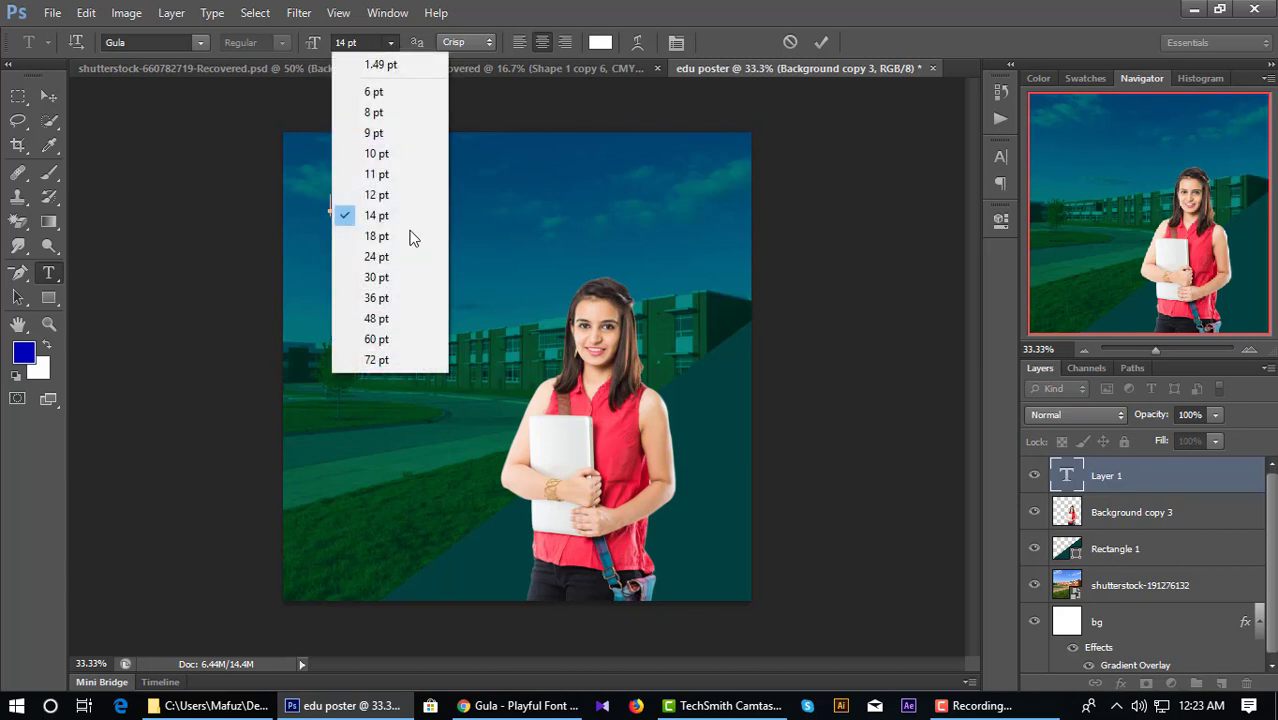
left_click(400, 290)
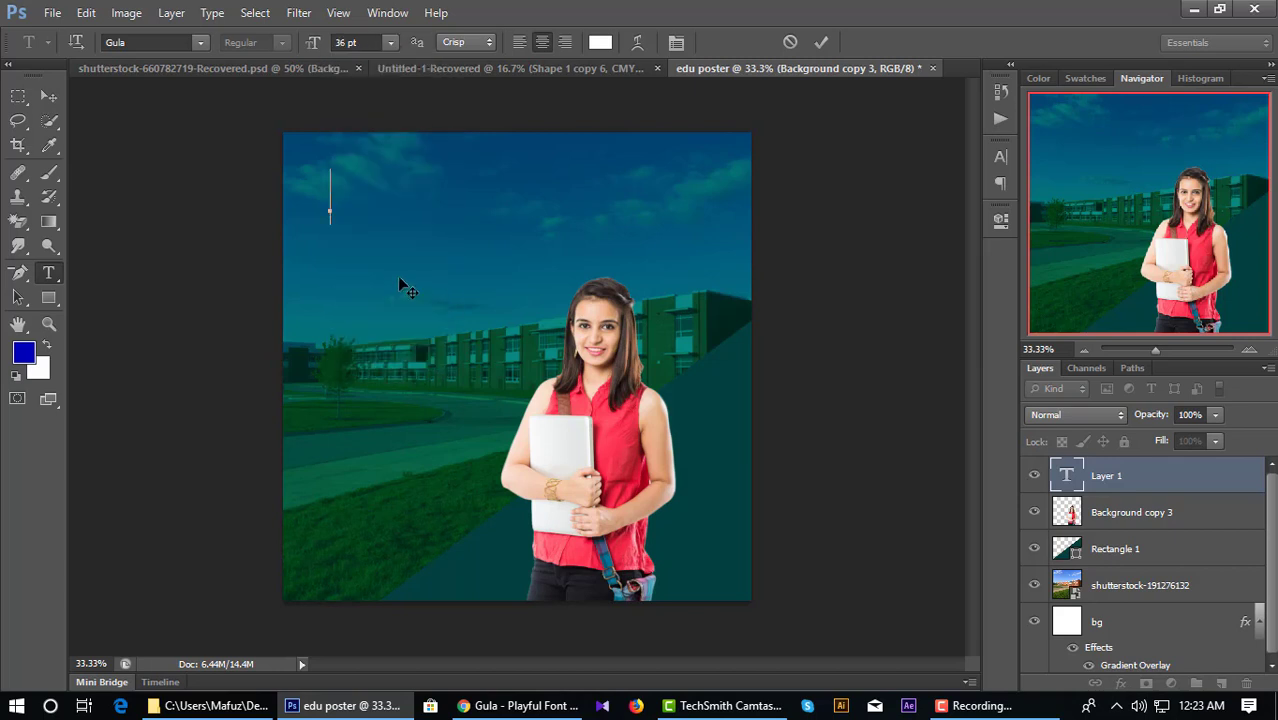
left_click(389, 45)
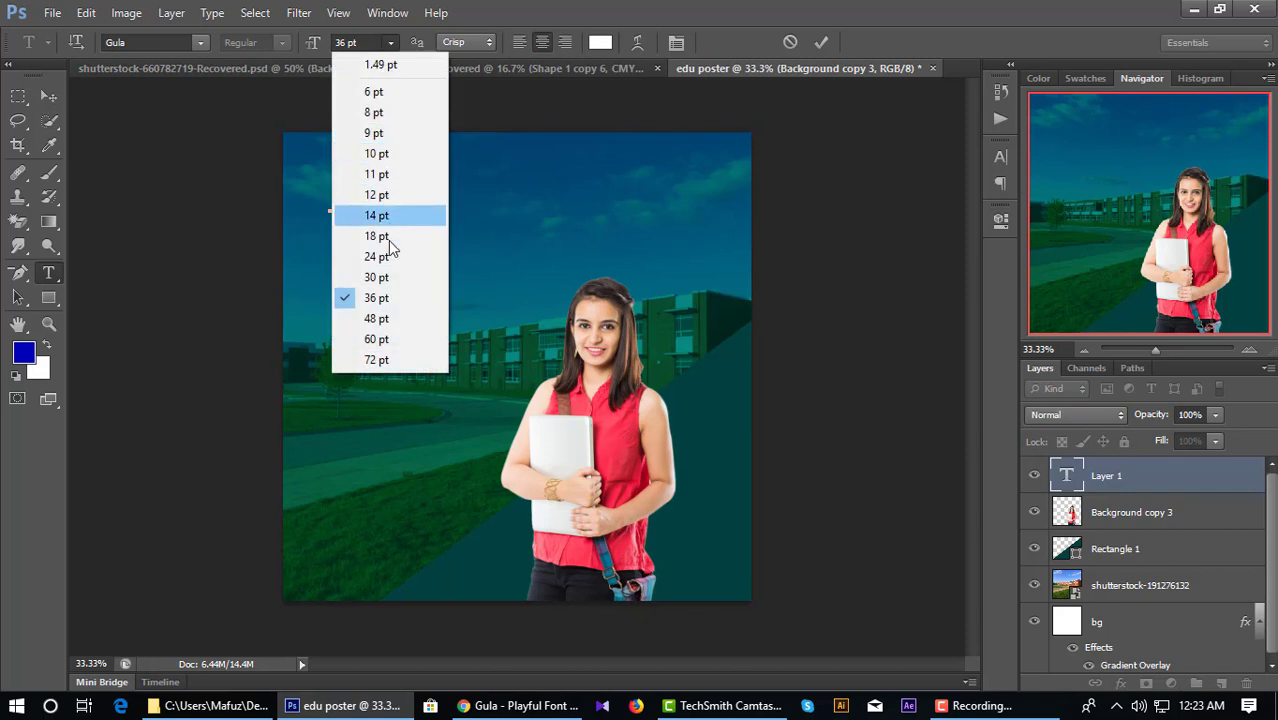
left_click(397, 280)
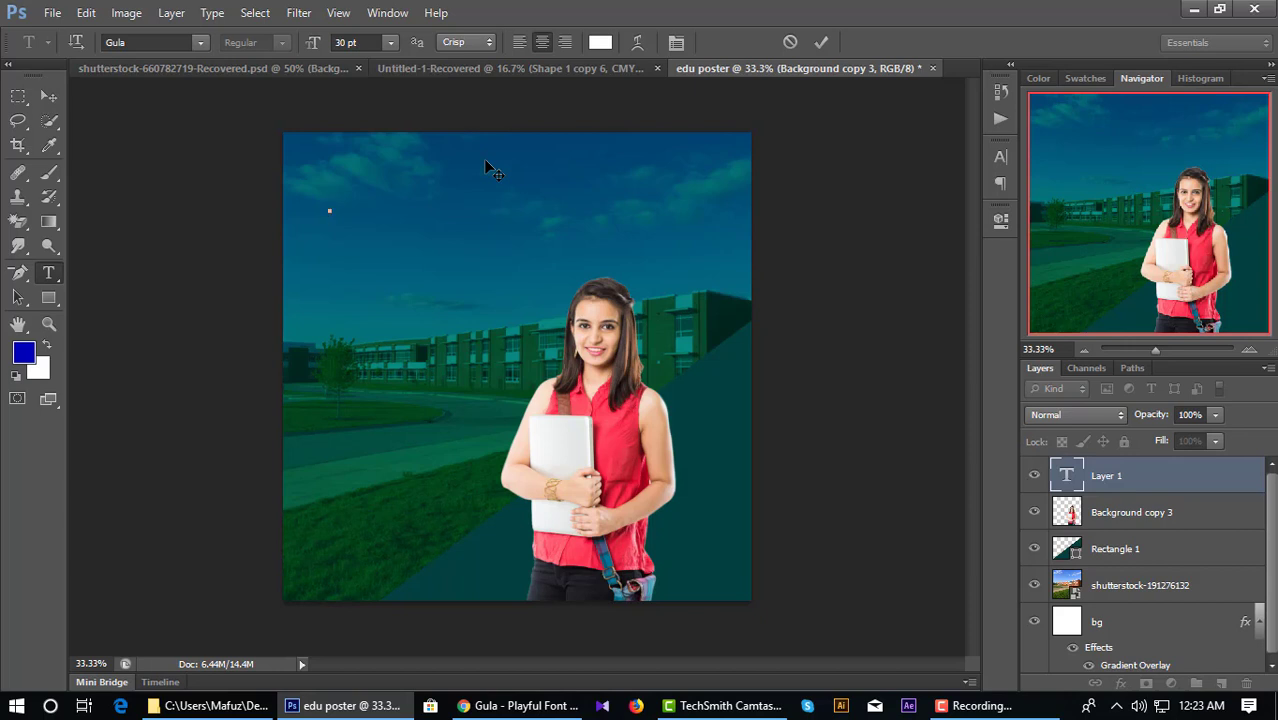
Step: Write the headline "A right Place For Learn Somthing New" on one line
type("A ri")
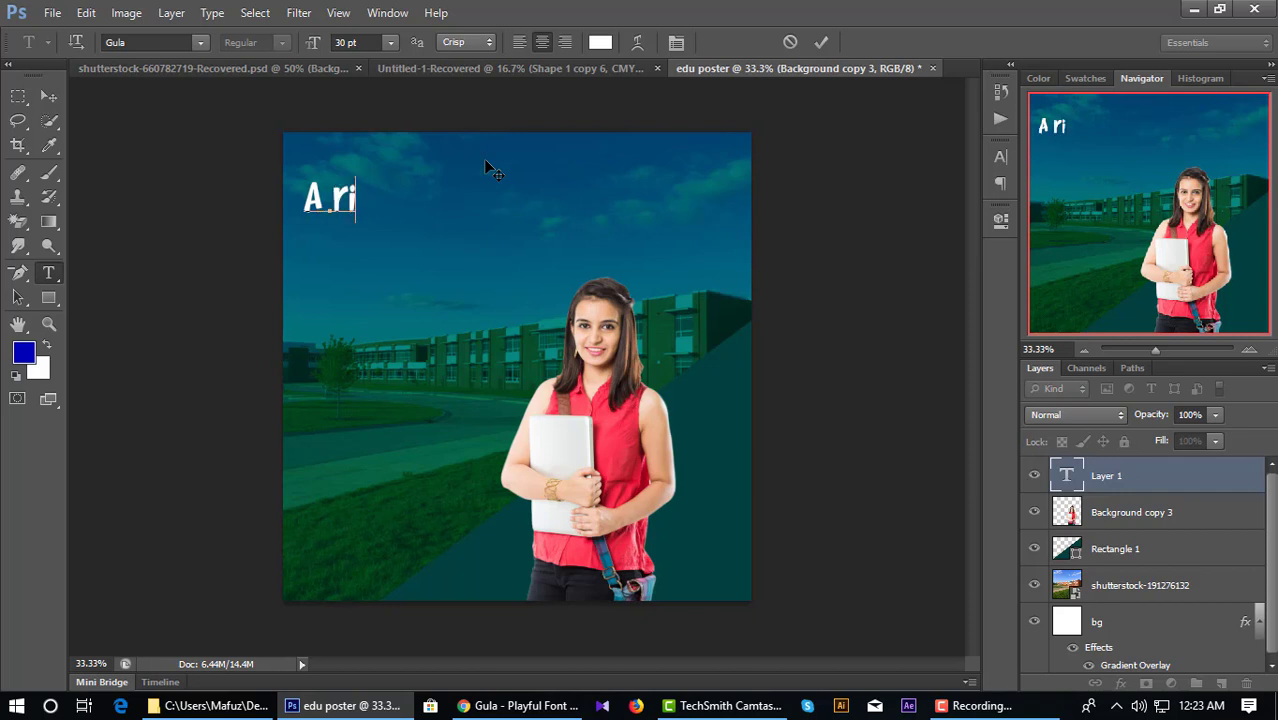
type("ght Pla")
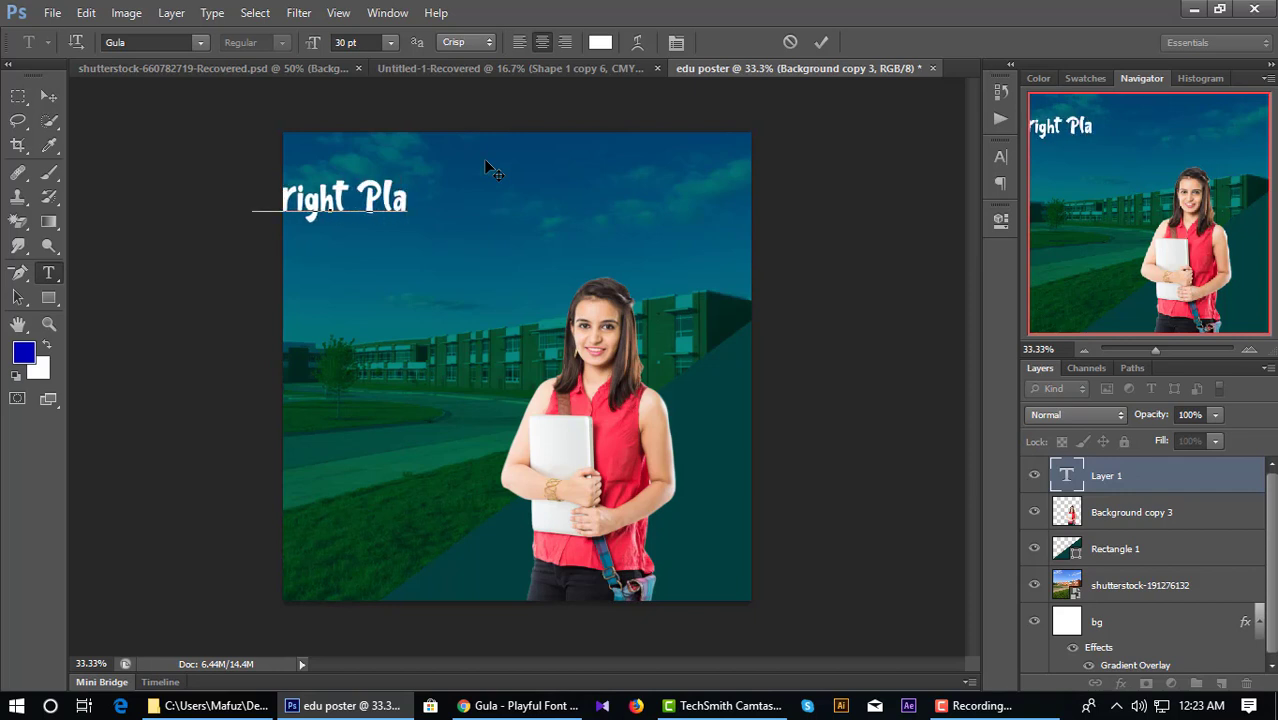
type("ce For")
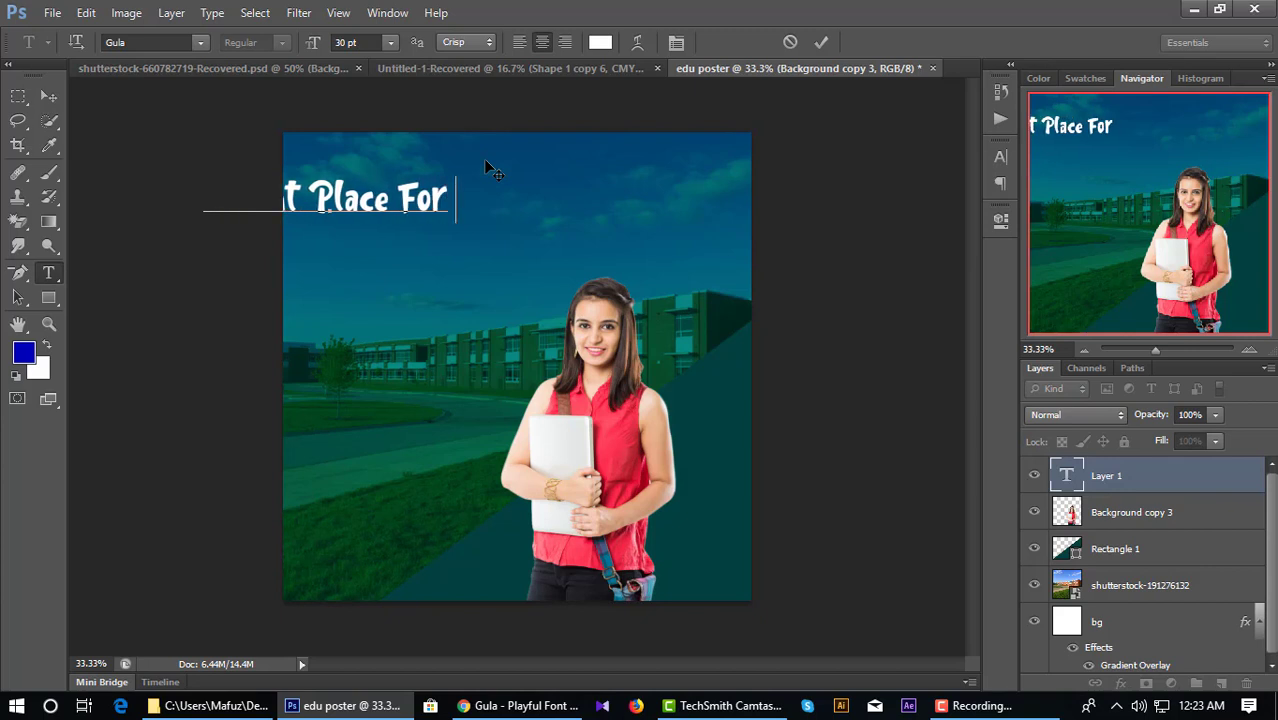
type(" Learn S")
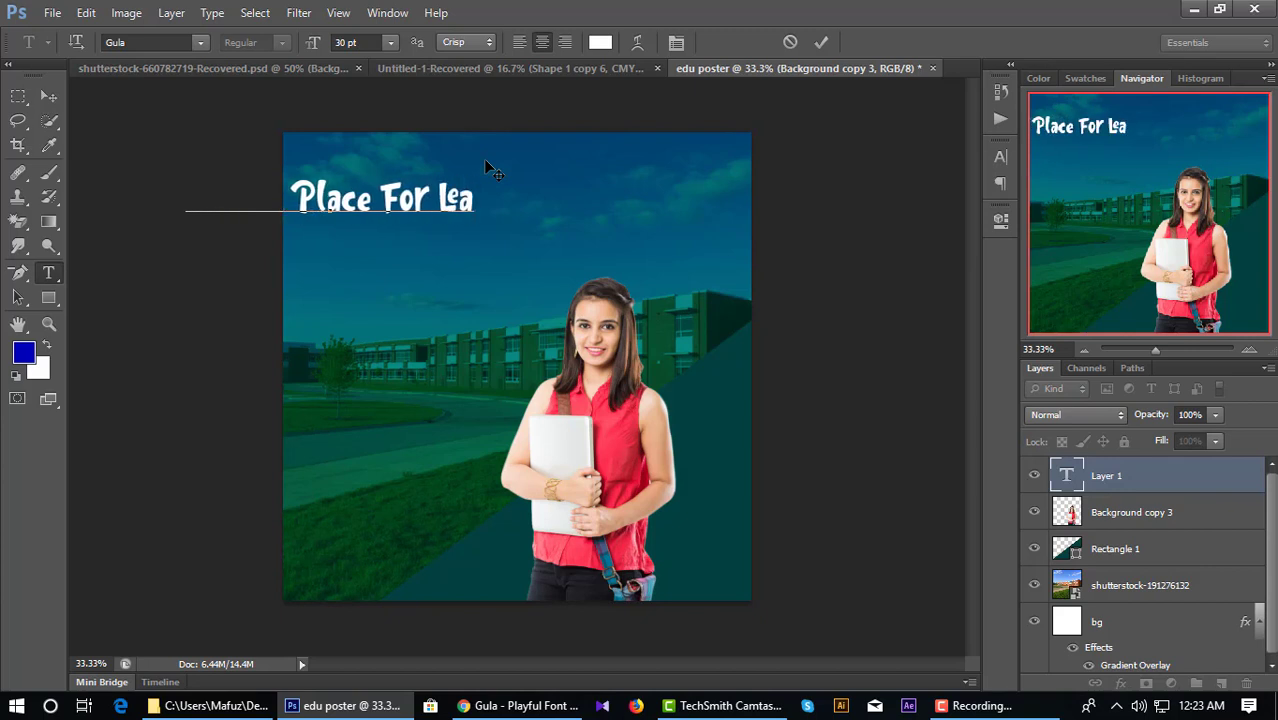
type("om")
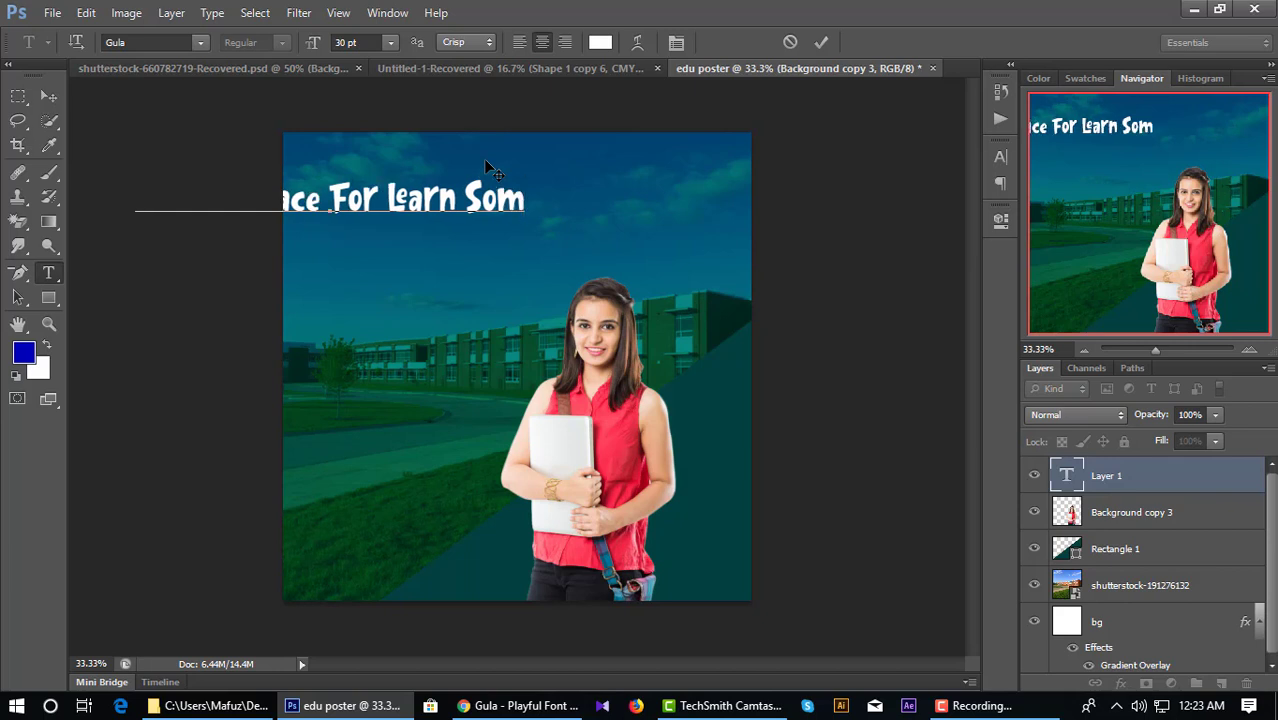
type("thing NE")
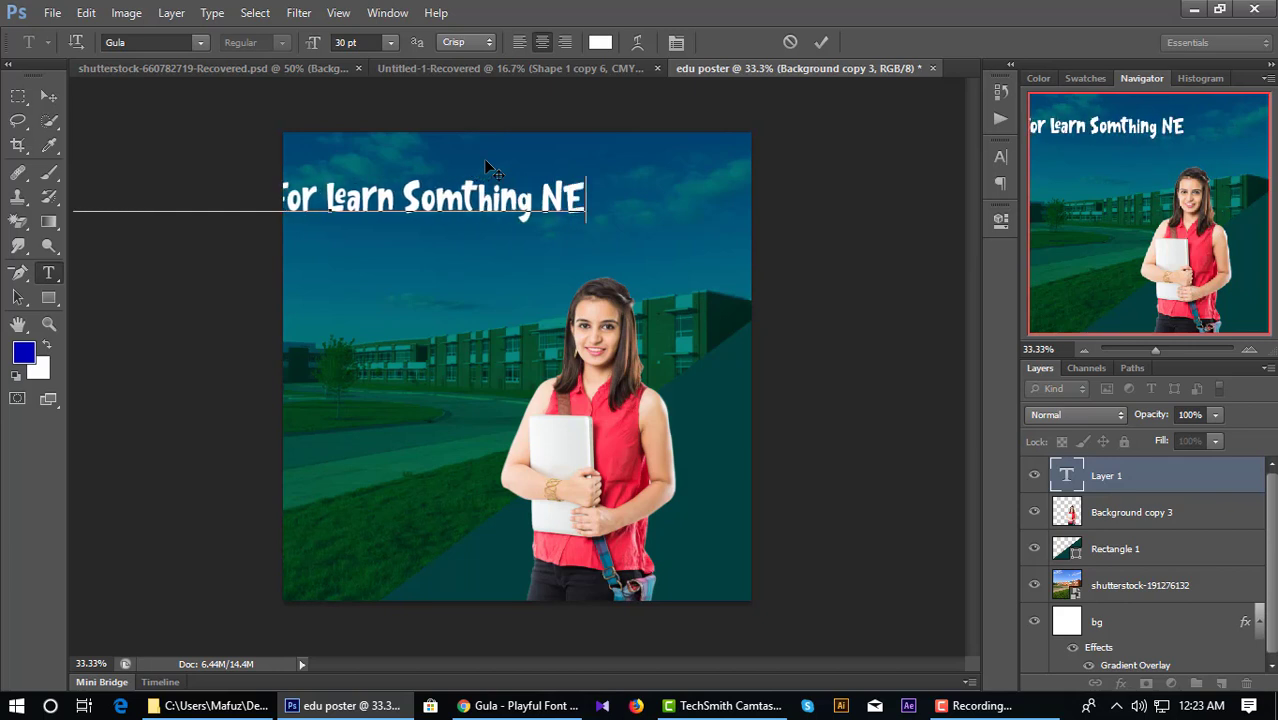
key("BackSpace")
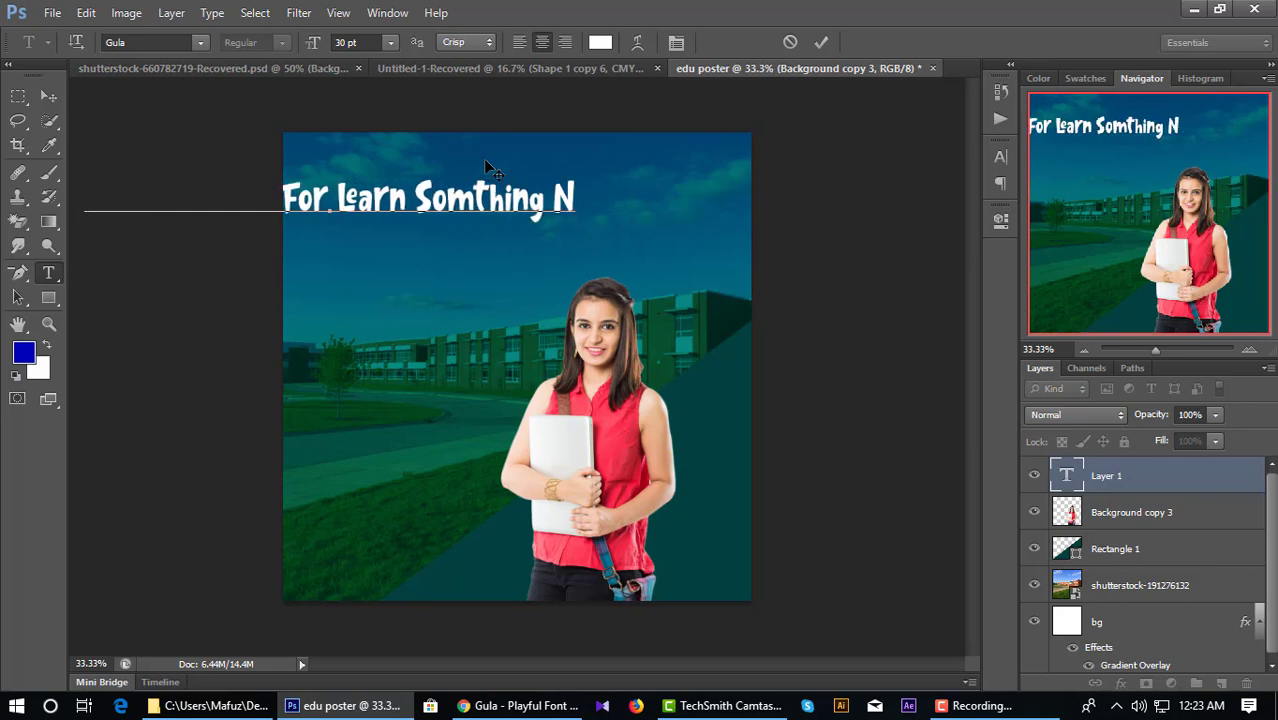
type("ew")
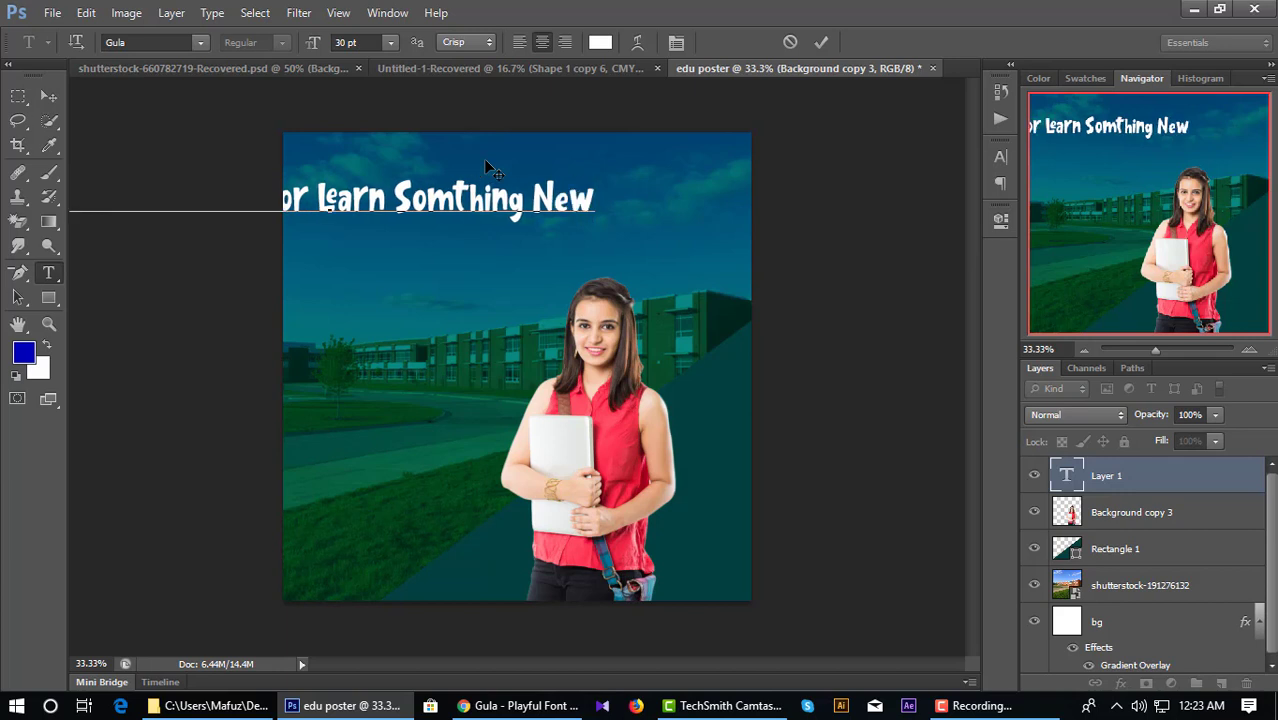
Step: Break the headline before "Learn" to form two lines and move it towards the poster's upper centre
left_click(318, 197)
key("Return")
key("ctrl+z")
key("Return")
key("ctrl+z")
left_click(677, 43)
left_click(962, 195)
left_click(962, 217)
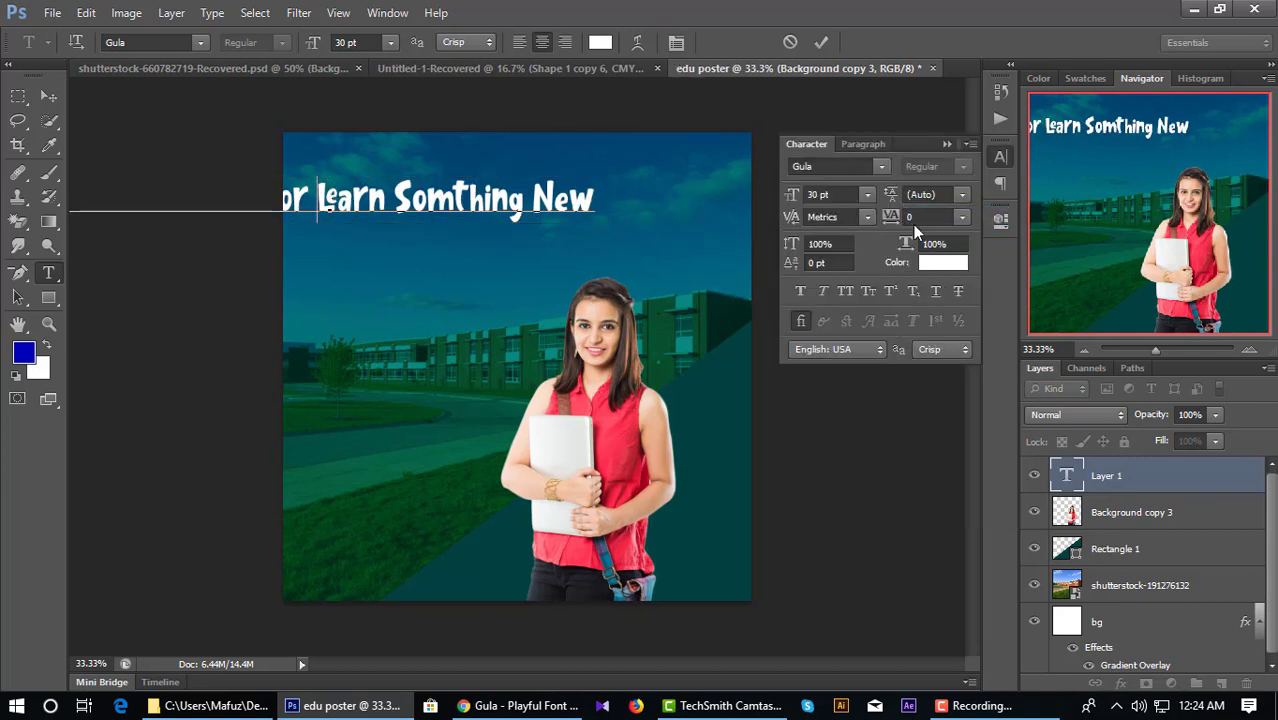
left_click(947, 144)
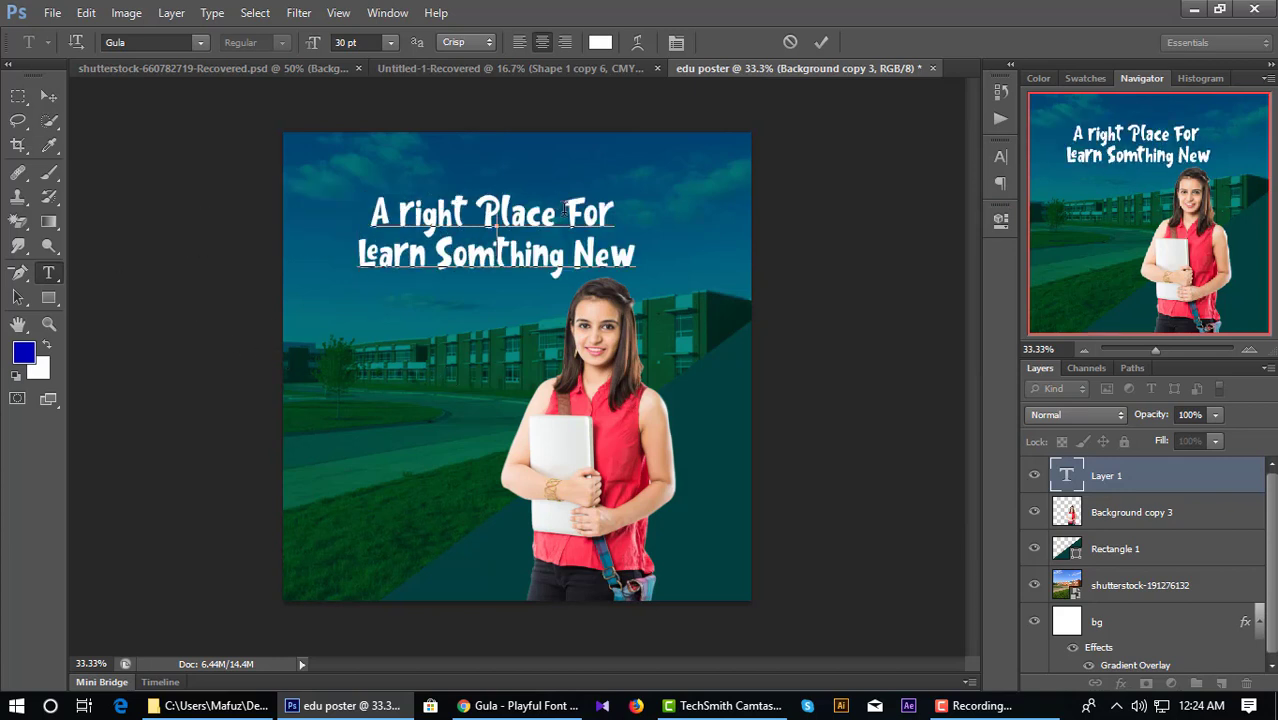
Step: Put the word "For" on its own line so the headline spans three lines, and commit the text
left_click(566, 209)
key("Return")
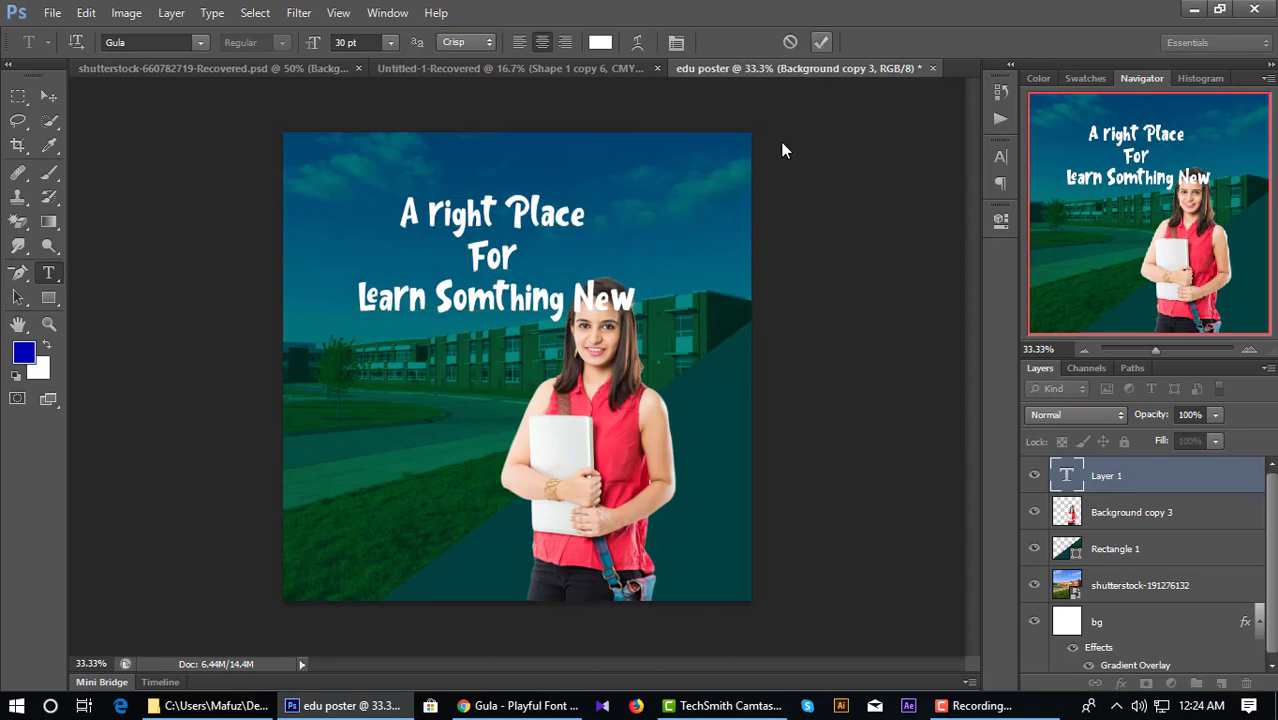
left_click(821, 42)
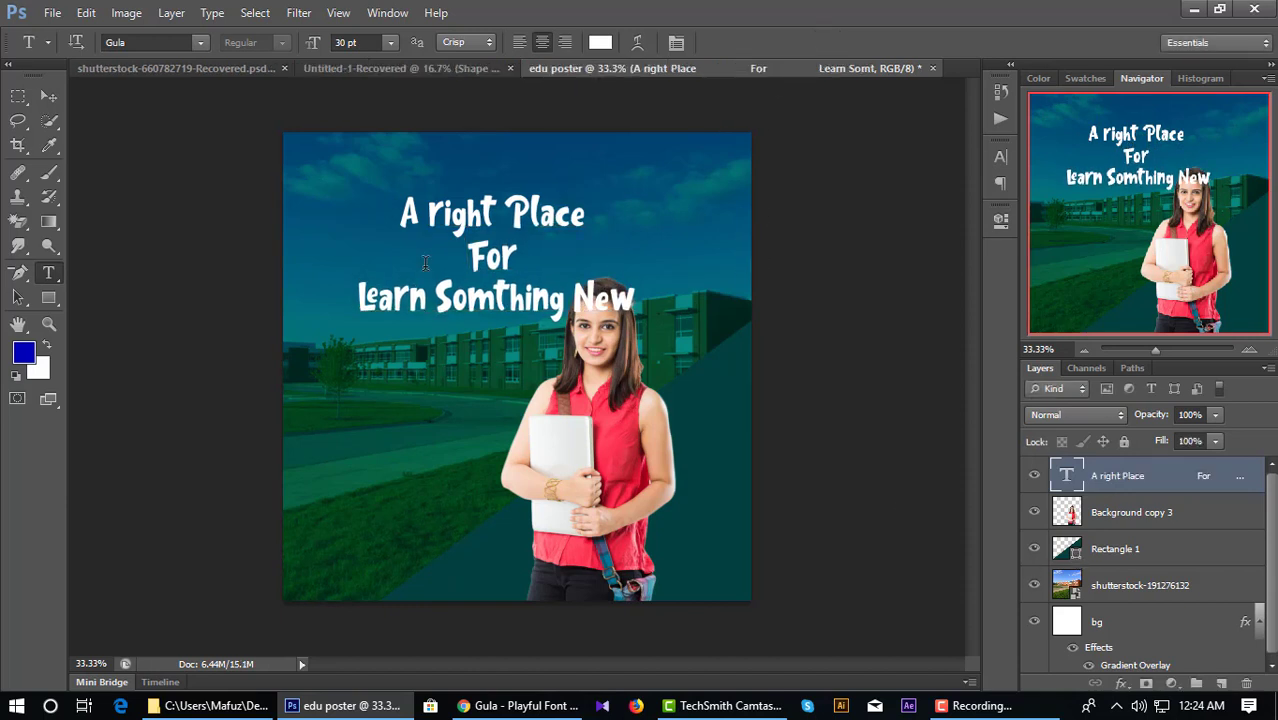
Step: Tilt the headline counter-clockwise, scale it to about 71%, place it in the poster's upper-left area and commit the transform
key("ctrl+t")
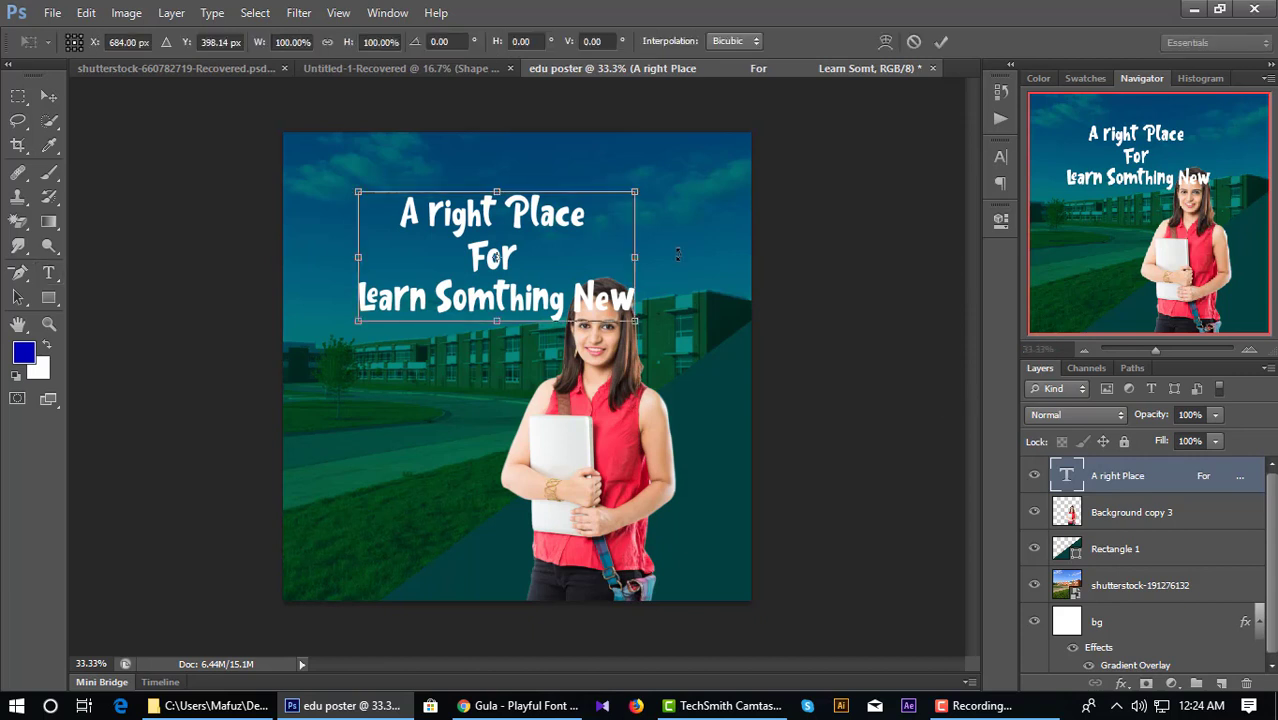
left_click_drag(678, 252, 631, 181)
left_click_drag(523, 293, 464, 306)
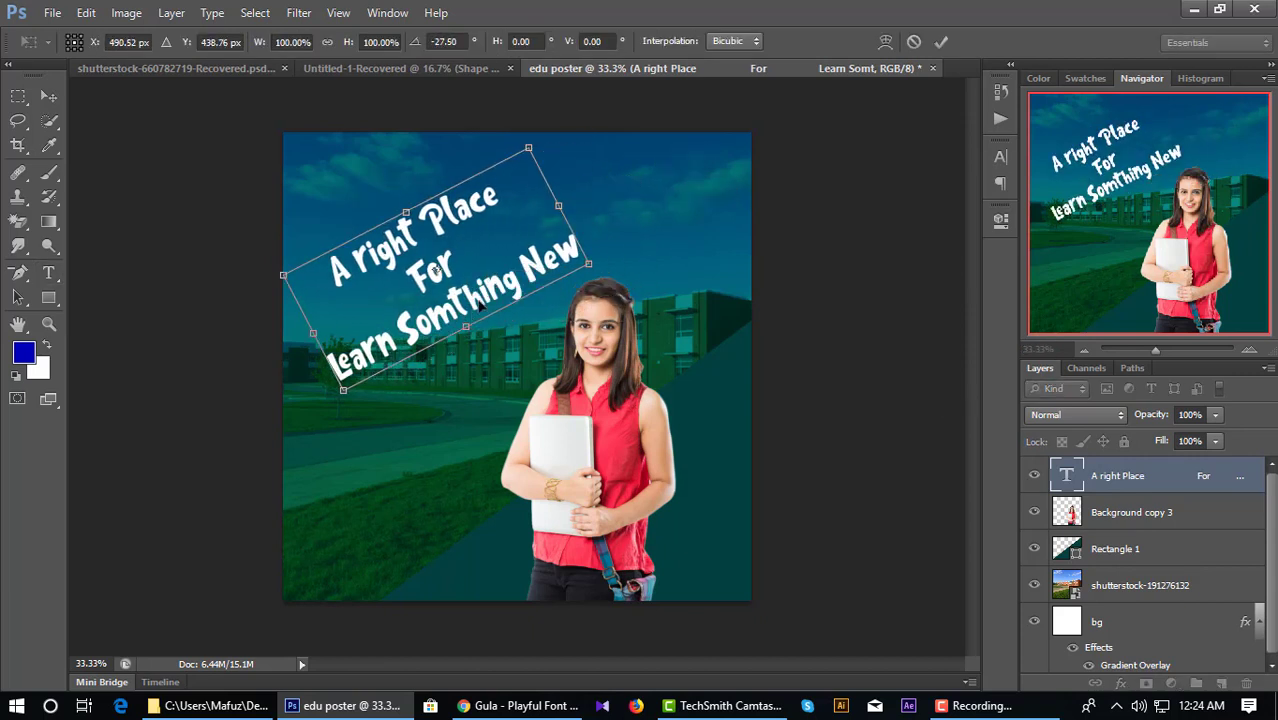
left_click_drag(529, 147, 508, 190)
left_click_drag(443, 298, 410, 263)
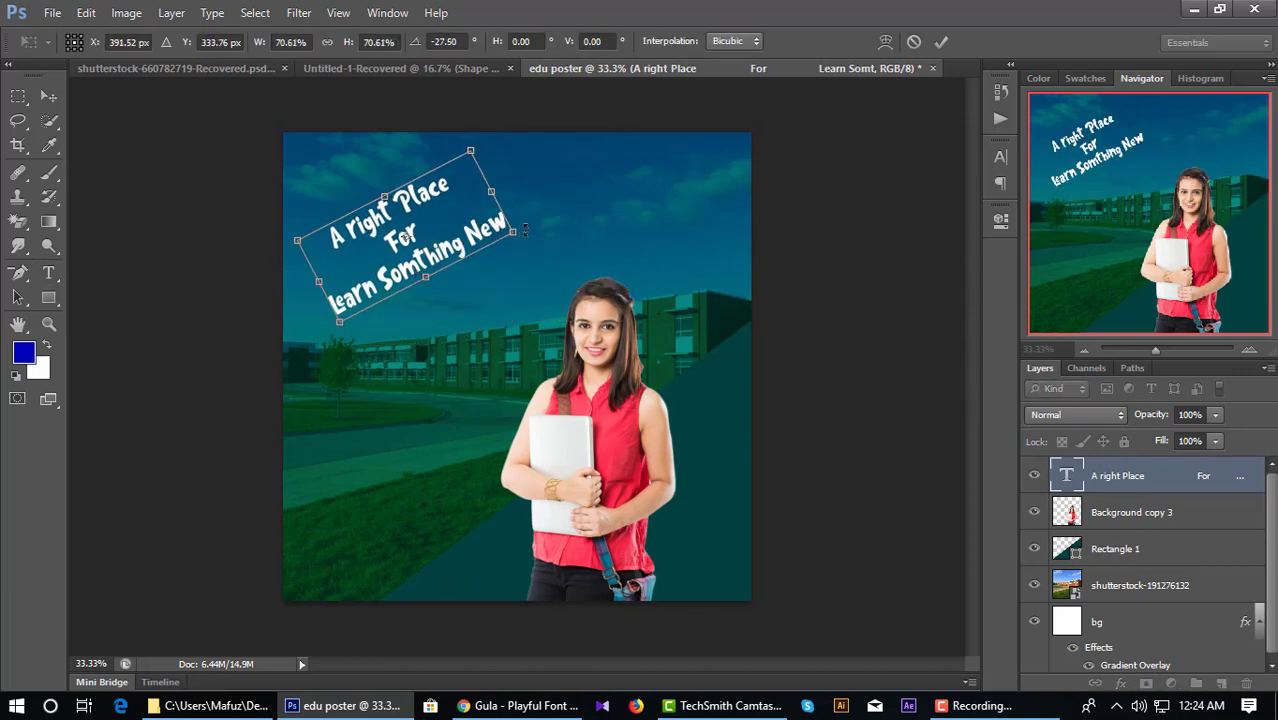
left_click_drag(524, 247, 521, 266)
left_click(941, 41)
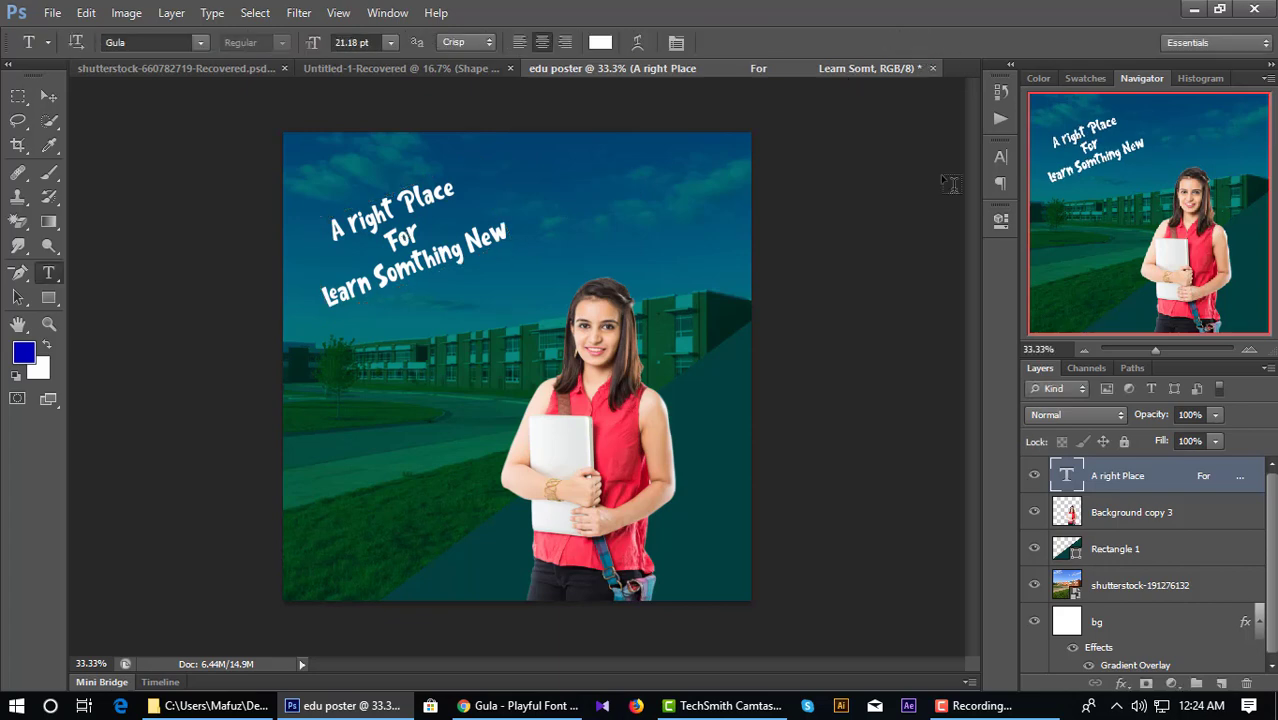
Step: Recolour the diagonal shape in the poster's lower-right corner to yellow #e3eb12
double_click(1066, 548)
left_click_drag(1095, 378, 1095, 398)
left_click_drag(1034, 342, 1043, 241)
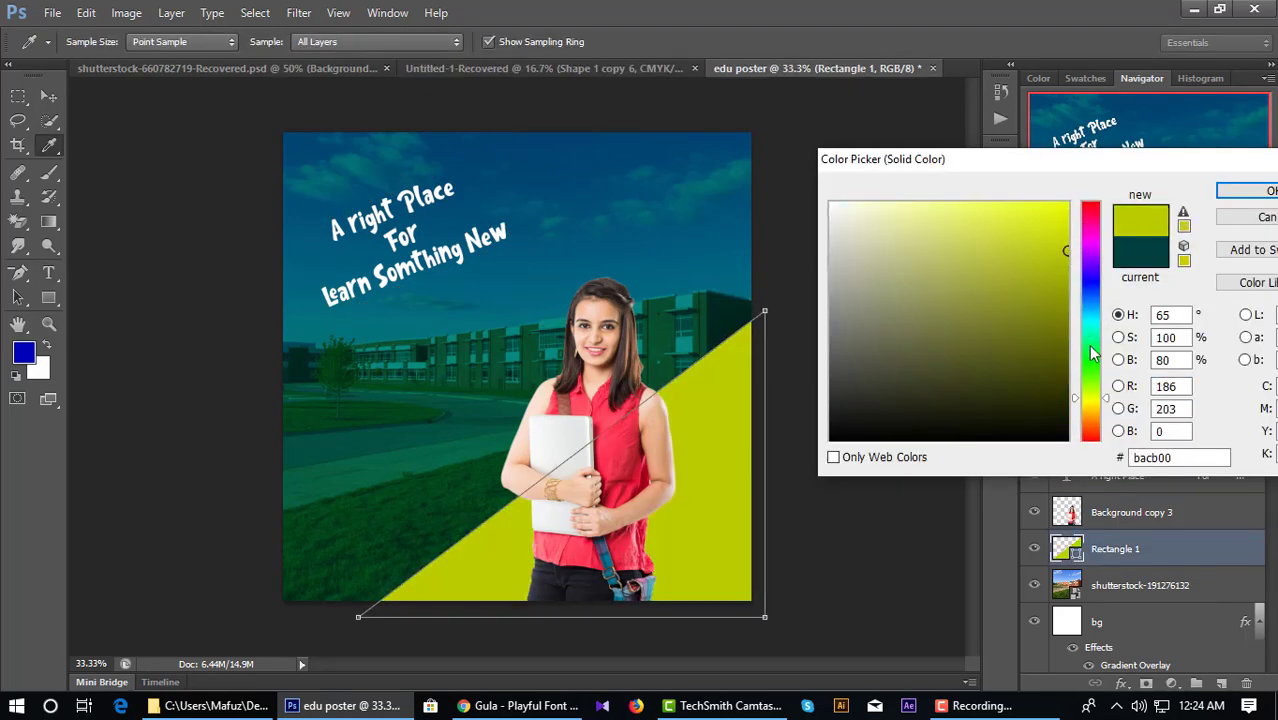
left_click(1089, 356)
left_click(1067, 203)
left_click_drag(1090, 394, 1090, 399)
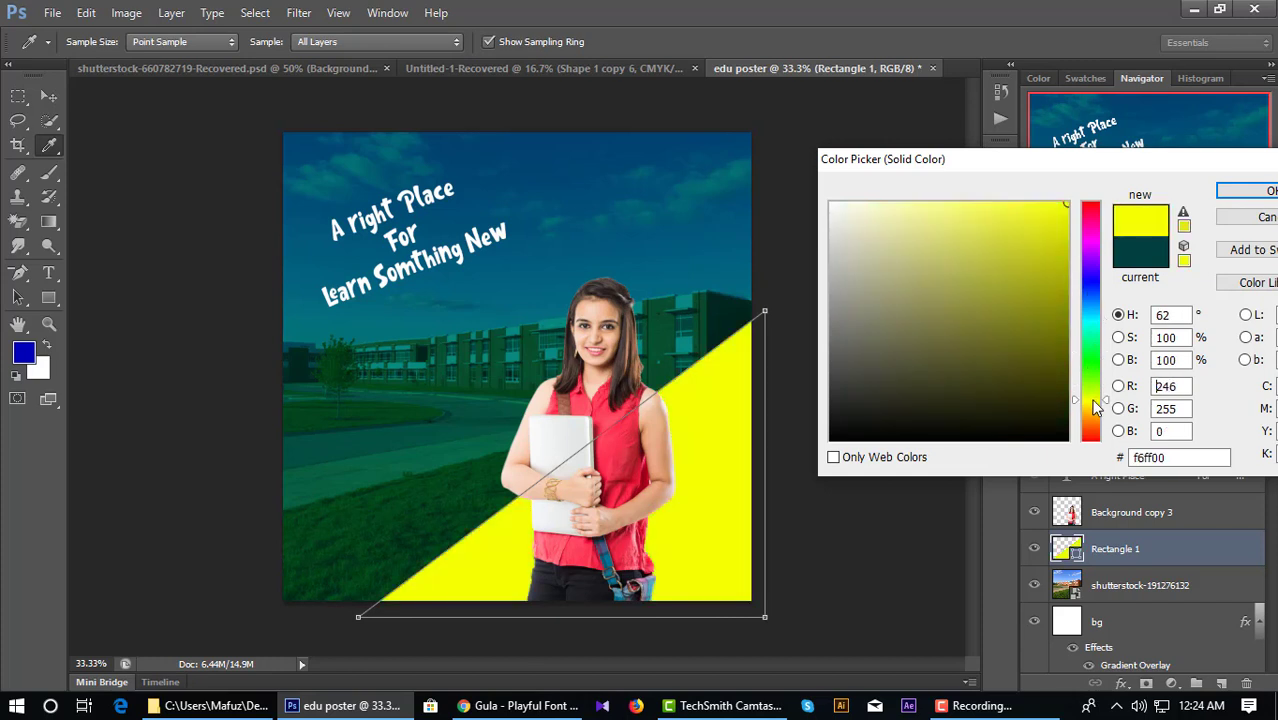
left_click(1067, 262)
left_click(1067, 223)
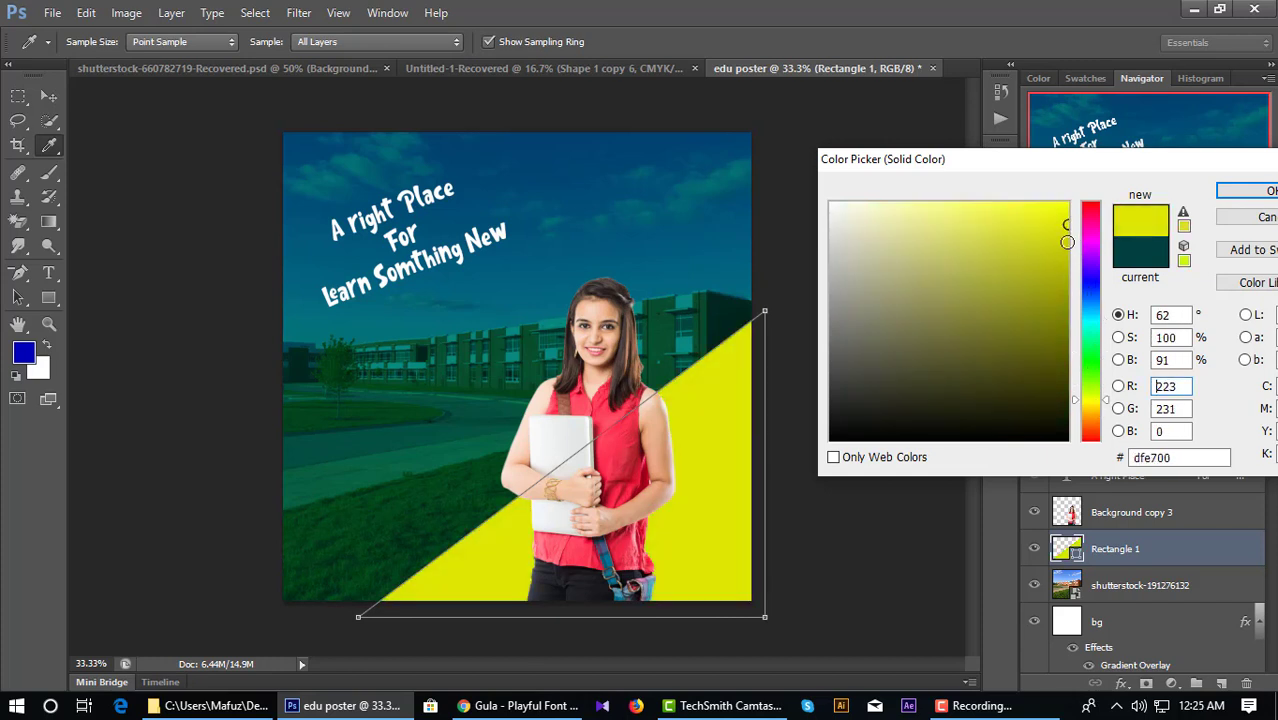
left_click(1067, 247)
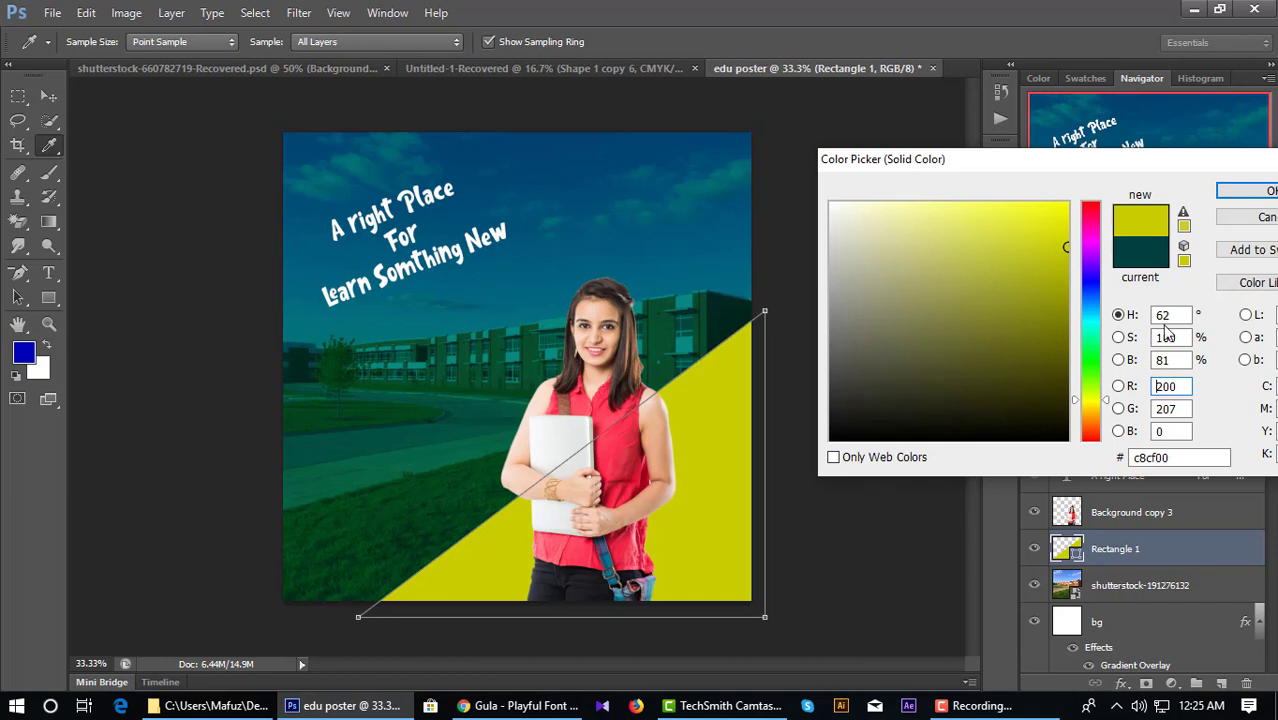
left_click(1061, 236)
left_click(1061, 218)
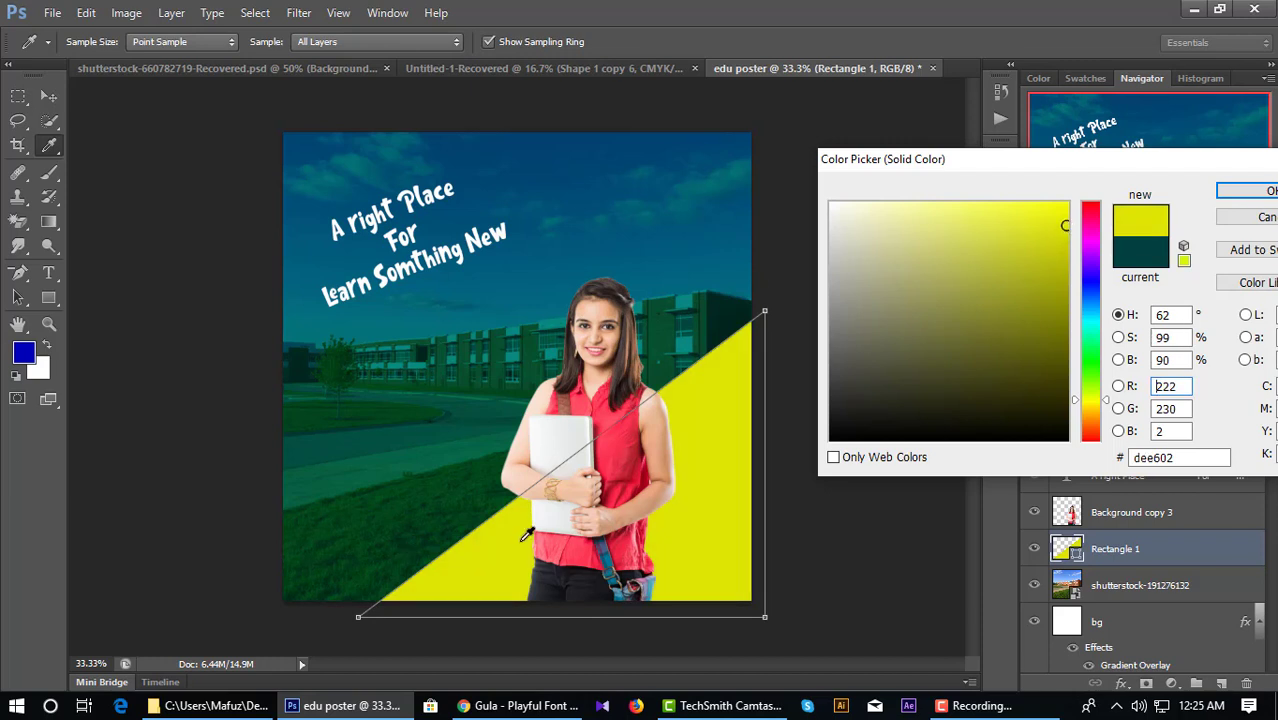
mouse_move(1061, 218)
left_mouse_down()
mouse_move(1072, 206)
mouse_move(1046, 231)
mouse_move(1015, 208)
mouse_move(1054, 221)
left_mouse_up()
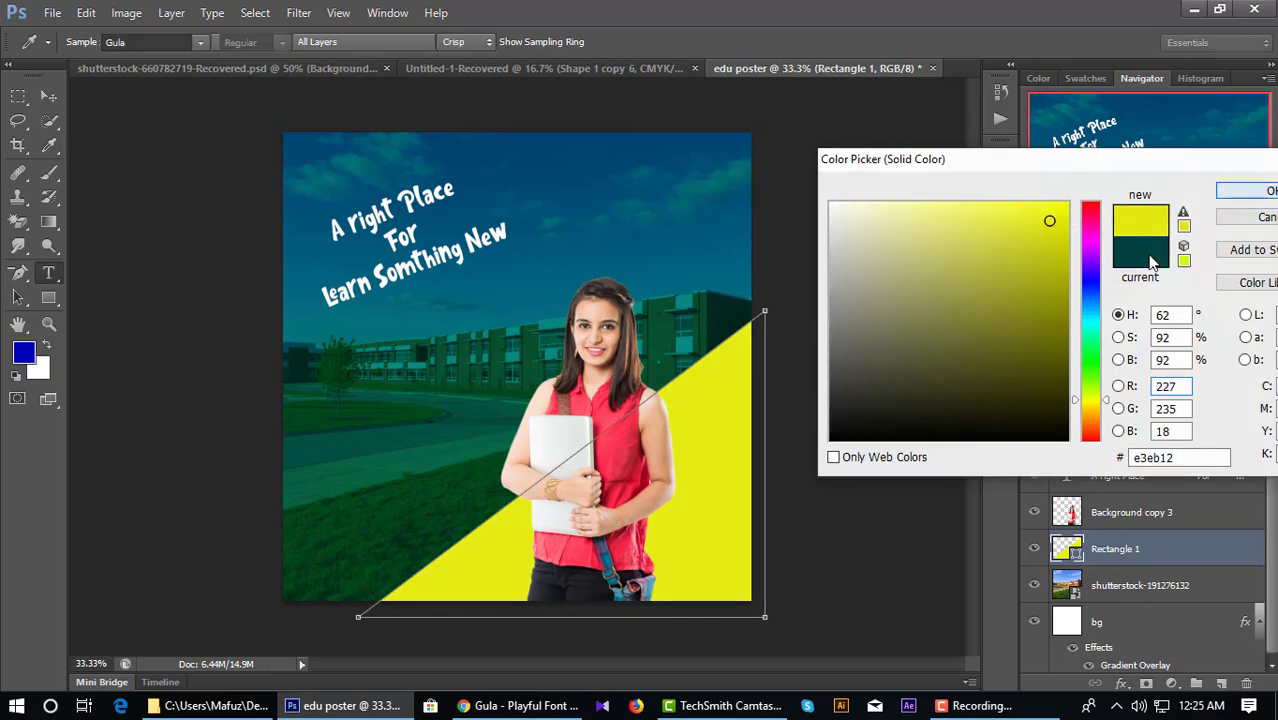
left_click(1240, 191)
Step: Lower the campus photo layer's opacity to 53%
key("t")
left_click(1105, 590)
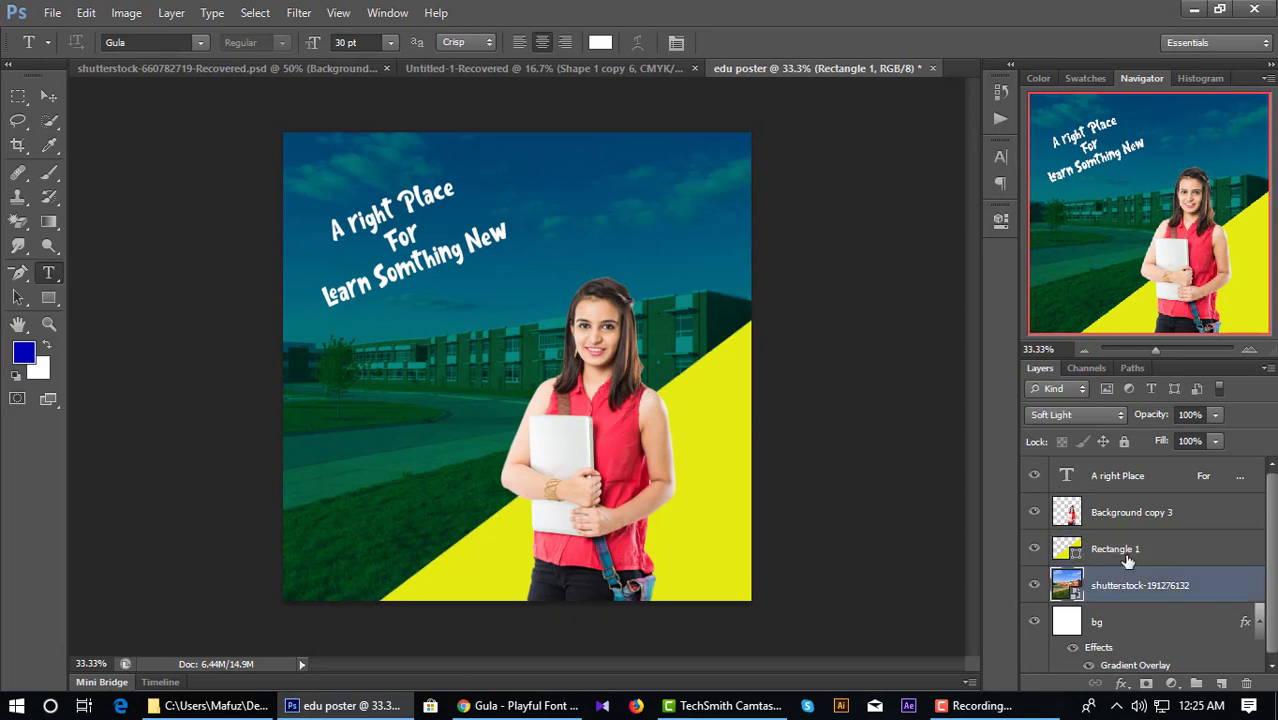
left_click_drag(1155, 419, 1145, 421)
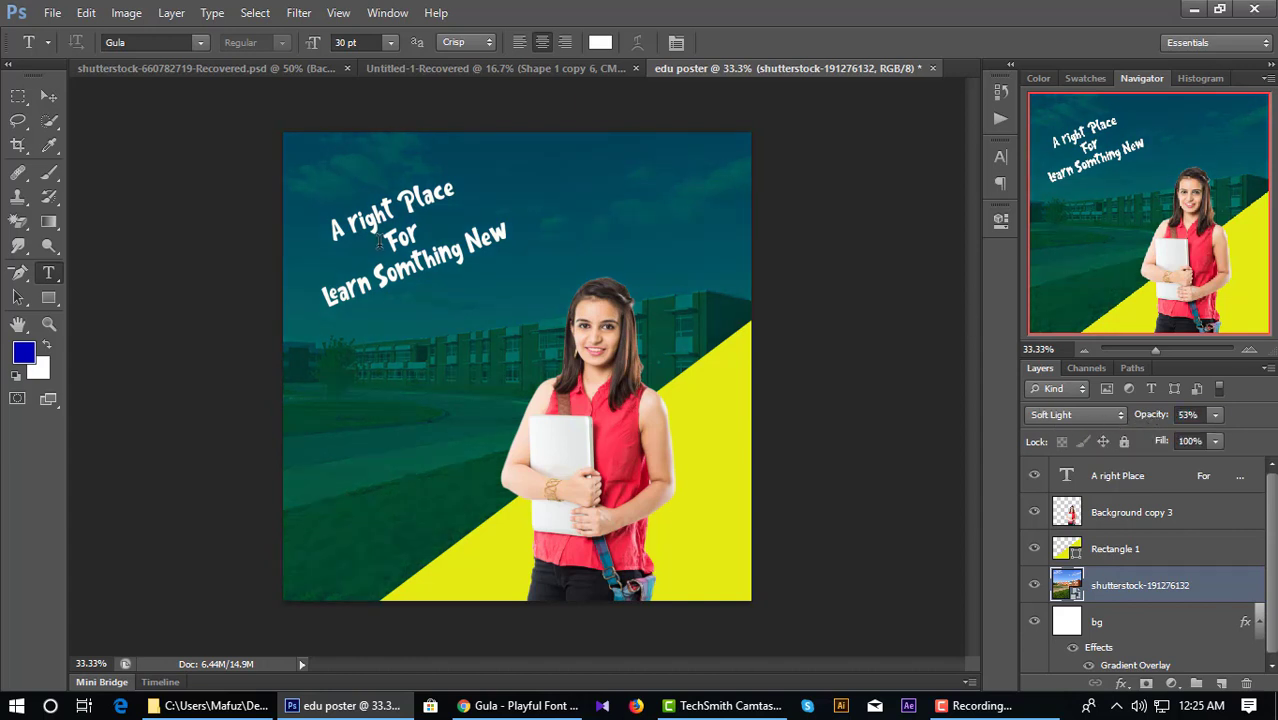
Step: Colour the headline's last line, "Learn Somthing New", with yellow #e3eb12 sampled from the diagonal shape and commit the text
triple_click(340, 292)
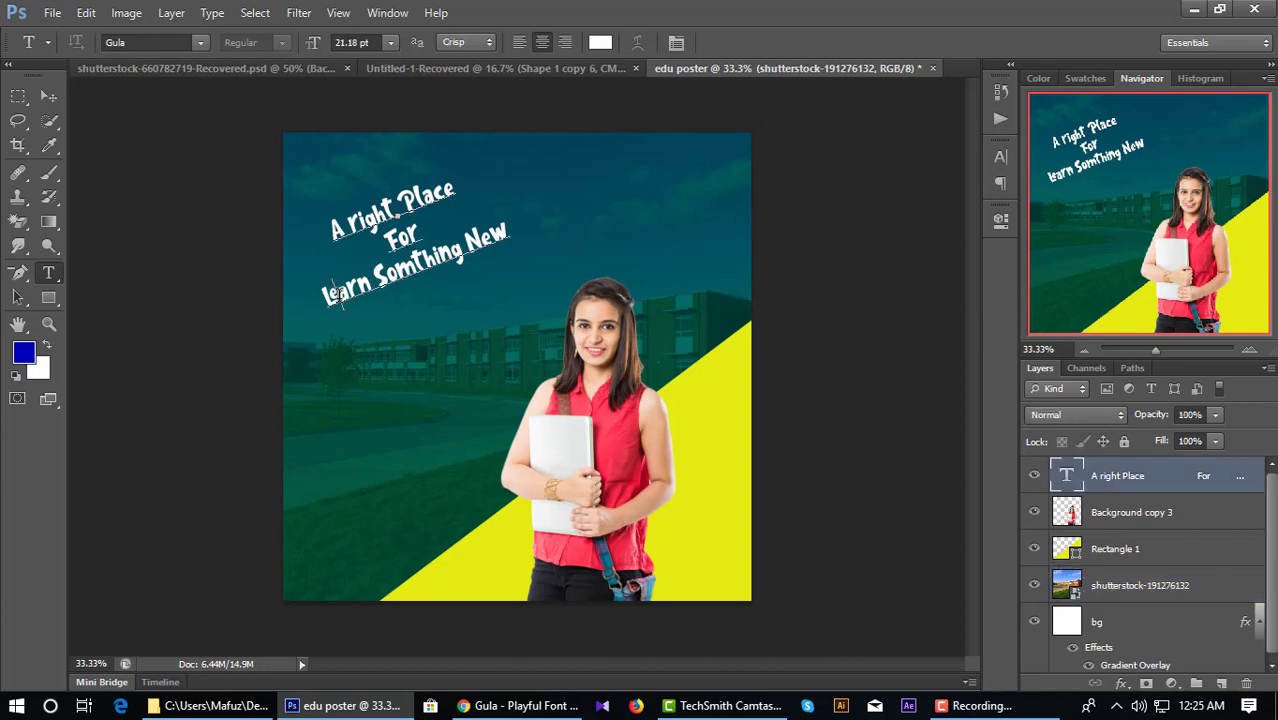
left_click(600, 42)
left_click(736, 422)
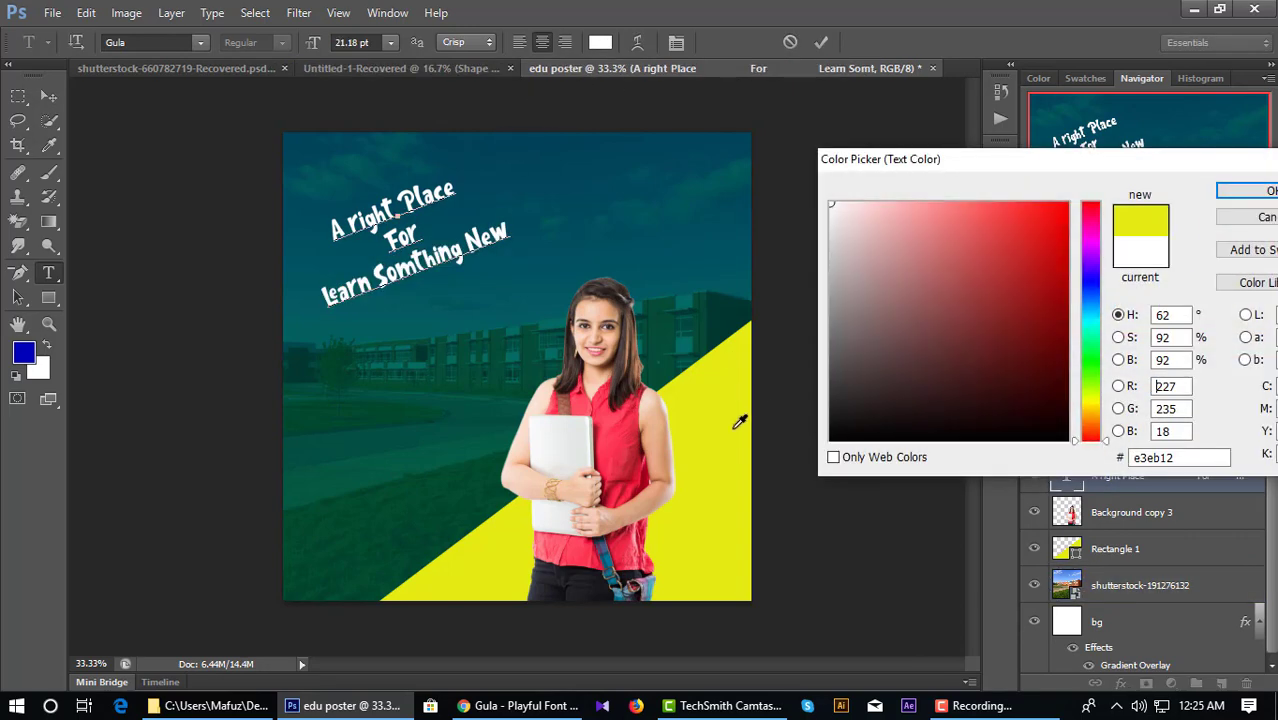
left_click(1256, 191)
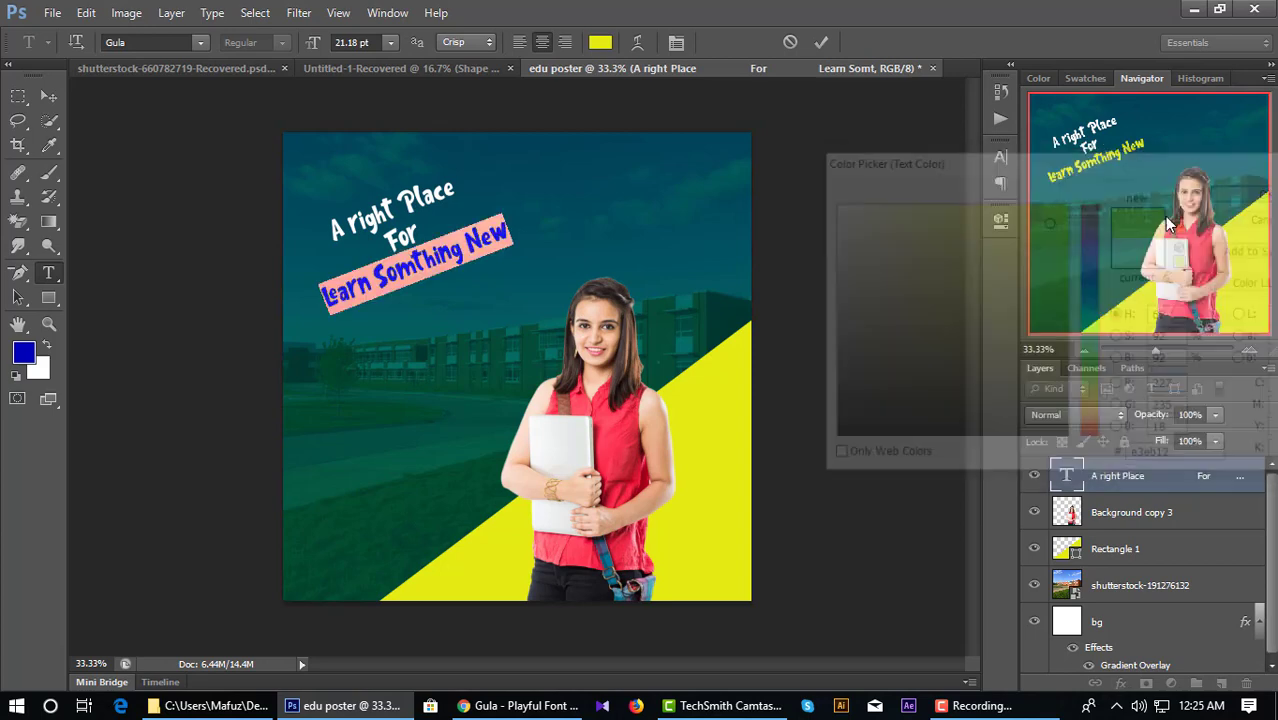
left_click(821, 42)
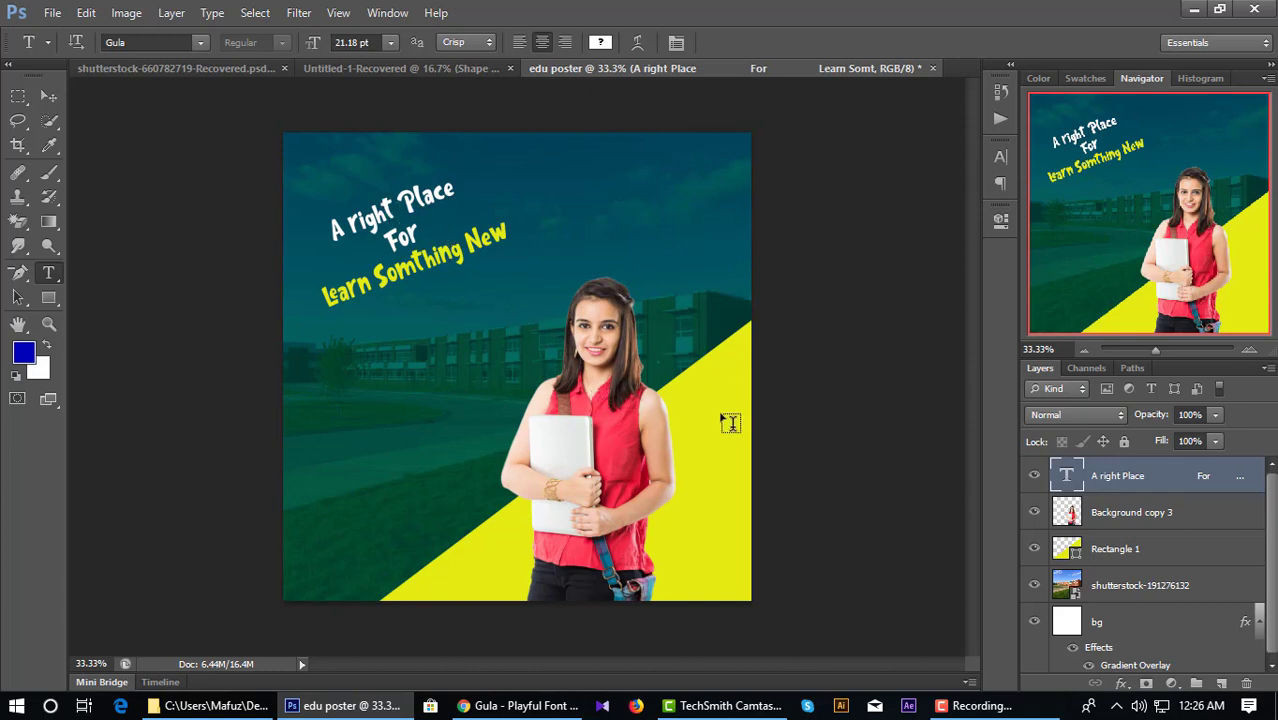
Step: Draw a yellow-filled rectangle about 396 by 111 px in the poster's lower-left area and shift it slightly left
left_click(50, 298)
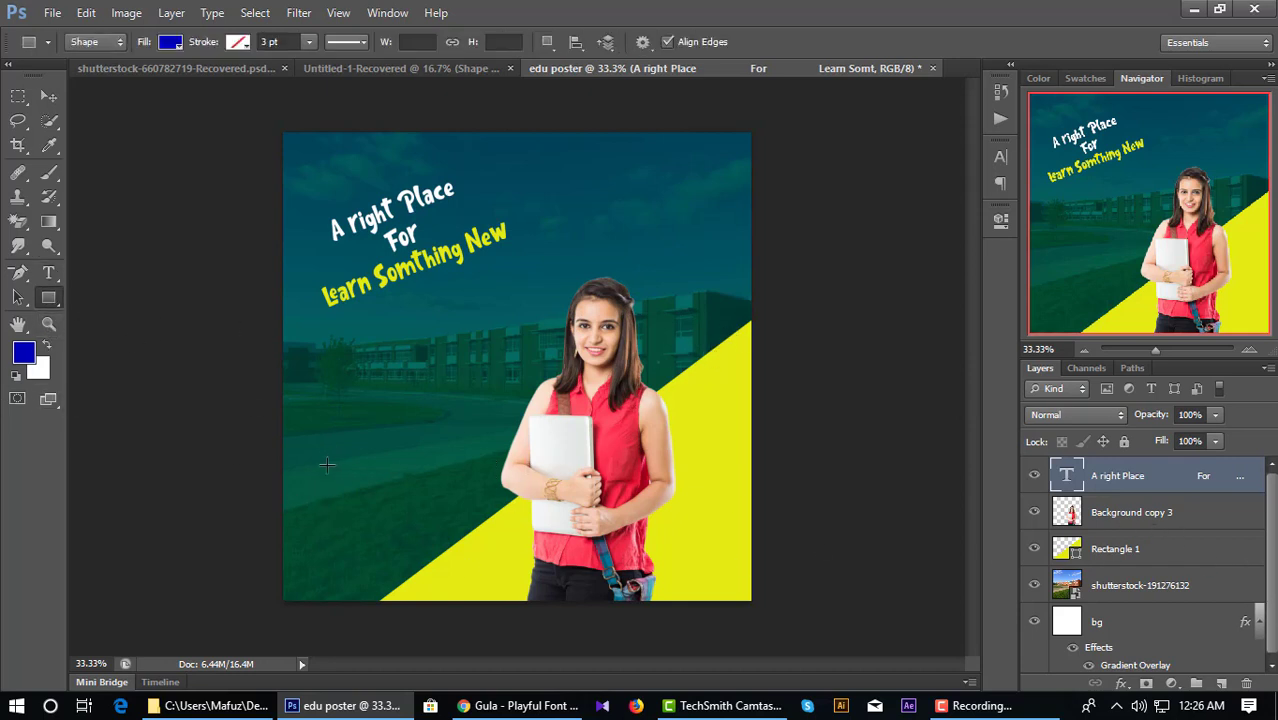
left_click(170, 42)
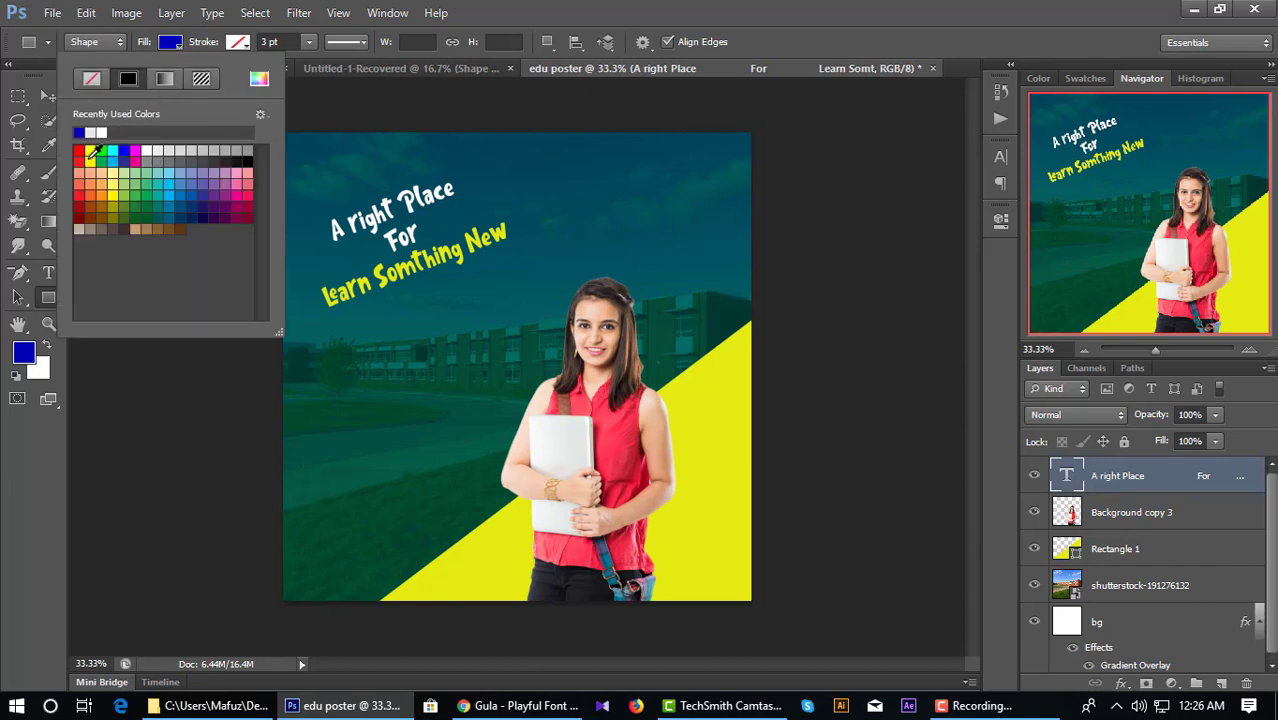
left_click(112, 185)
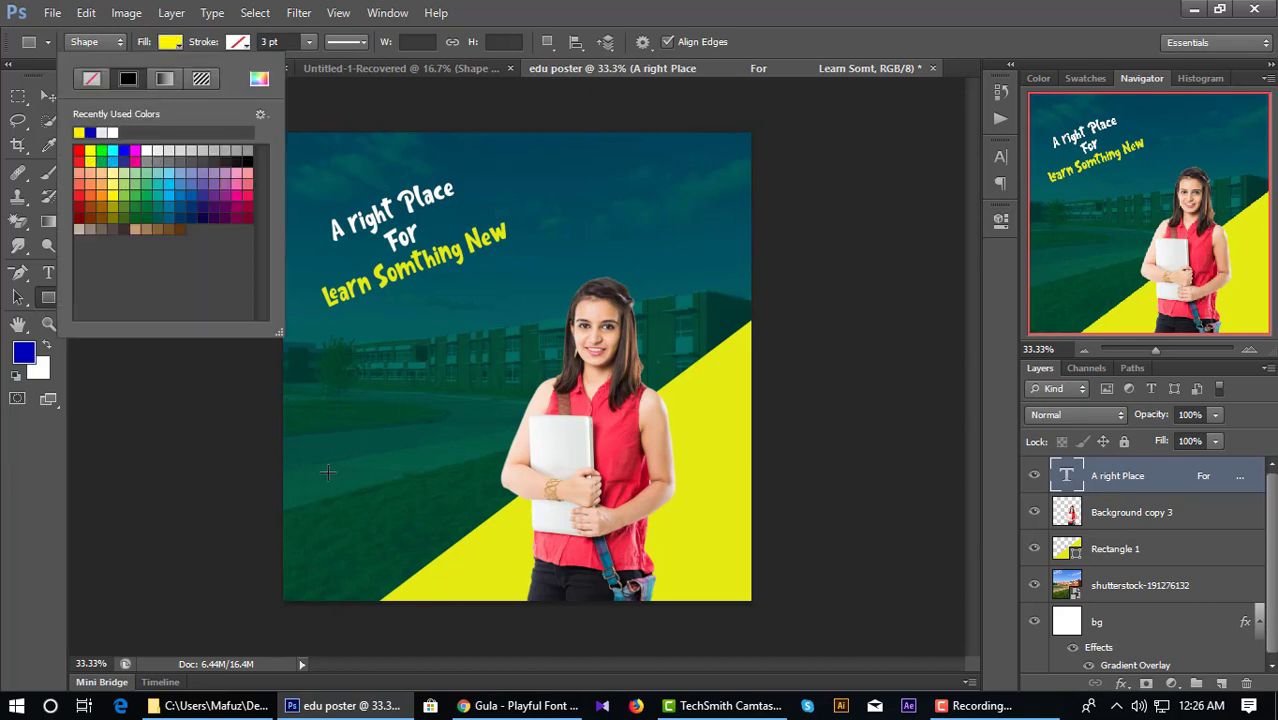
left_click_drag(328, 474, 452, 508)
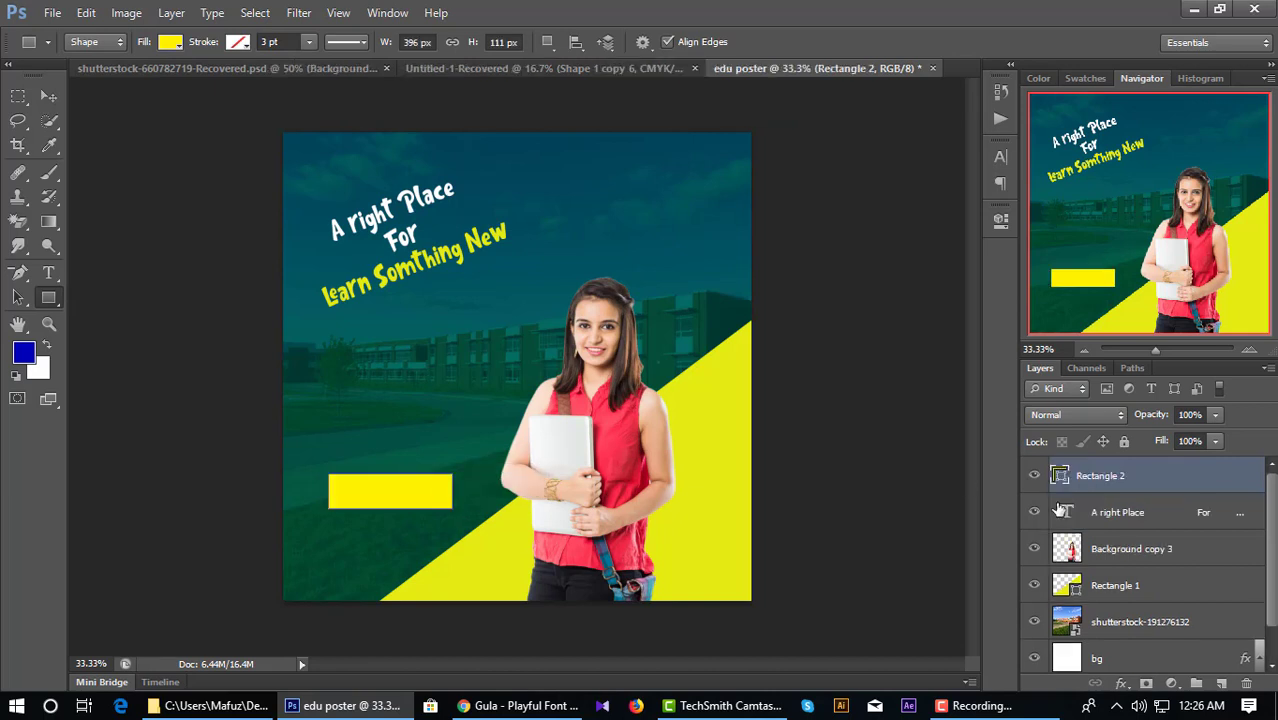
left_click(48, 99)
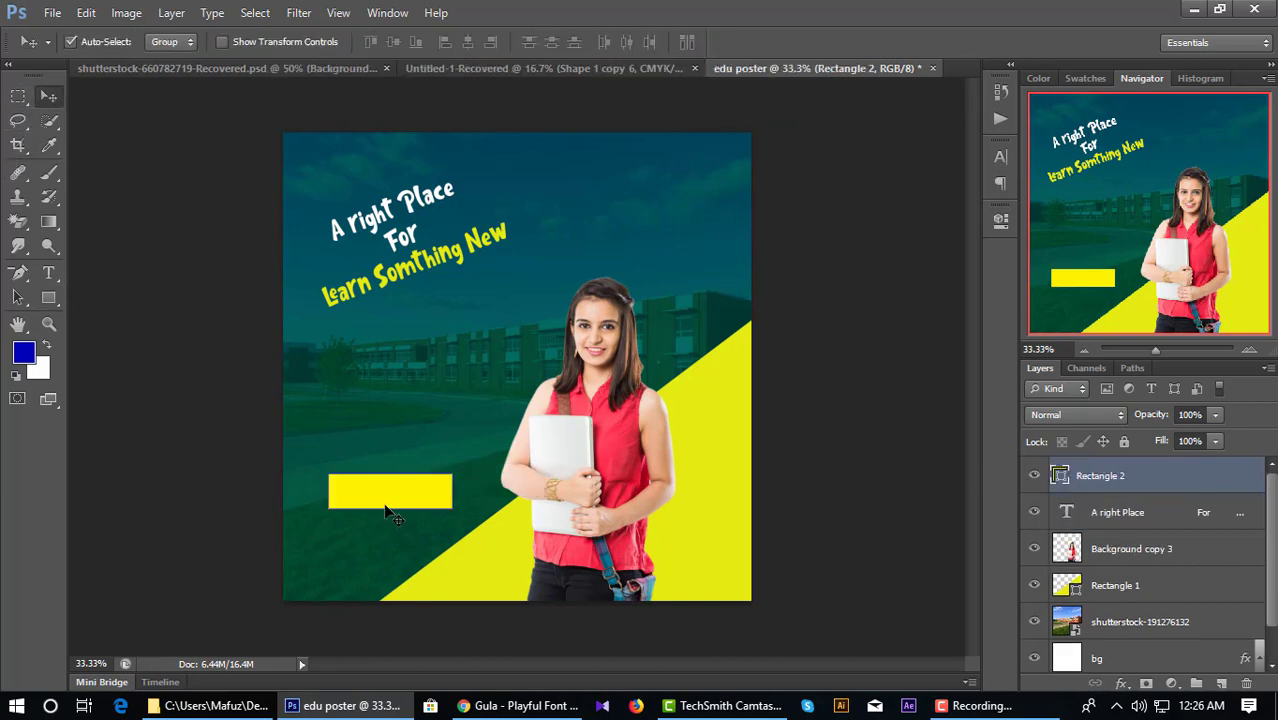
left_click_drag(390, 512, 372, 512)
Step: Try different blend modes on the small yellow rectangle, settle on Pin Light, and deselect the layer
left_click(1056, 415)
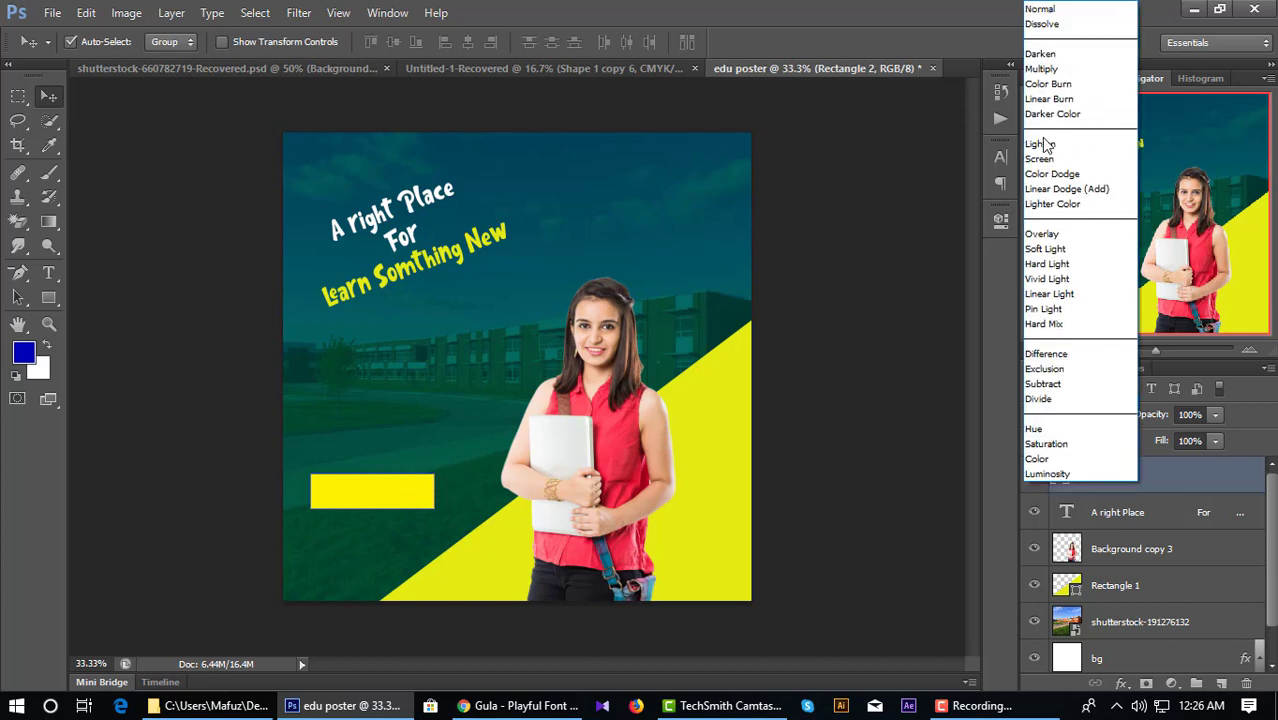
left_click(1048, 53)
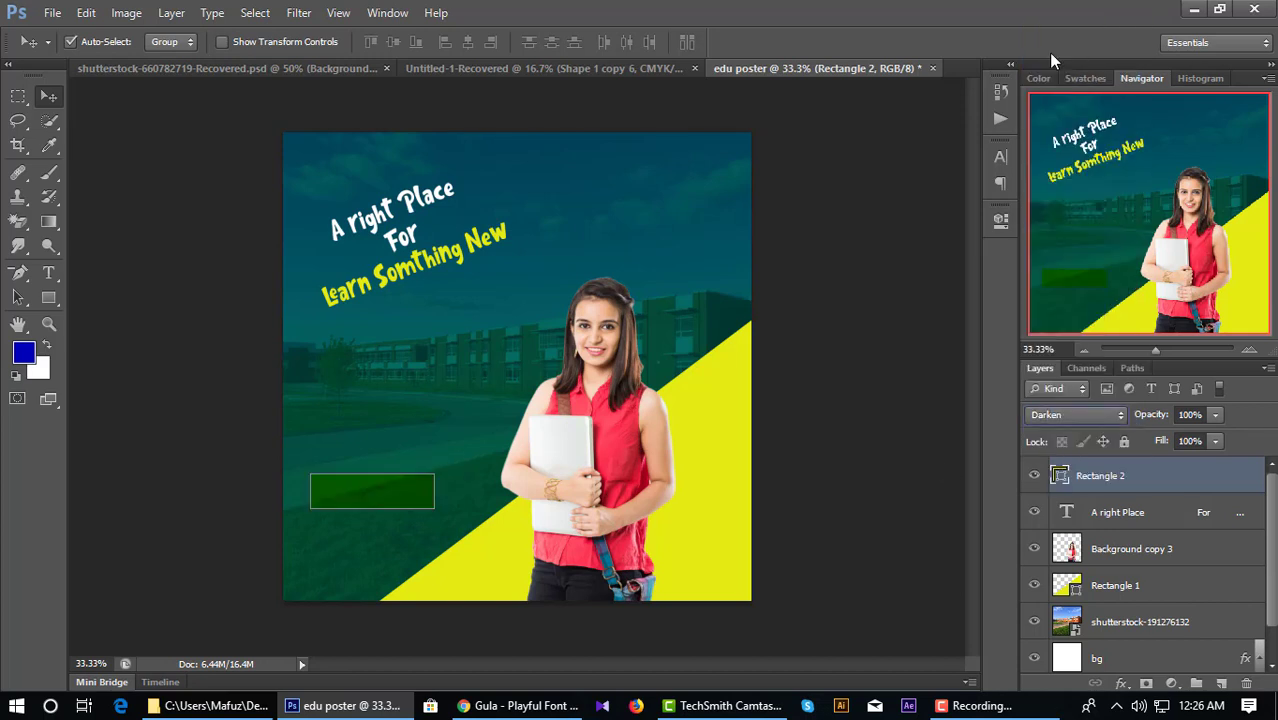
key("Down")
key("Down")
key("Down")
key("Down")
key("Down")
key("Down")
key("Down")
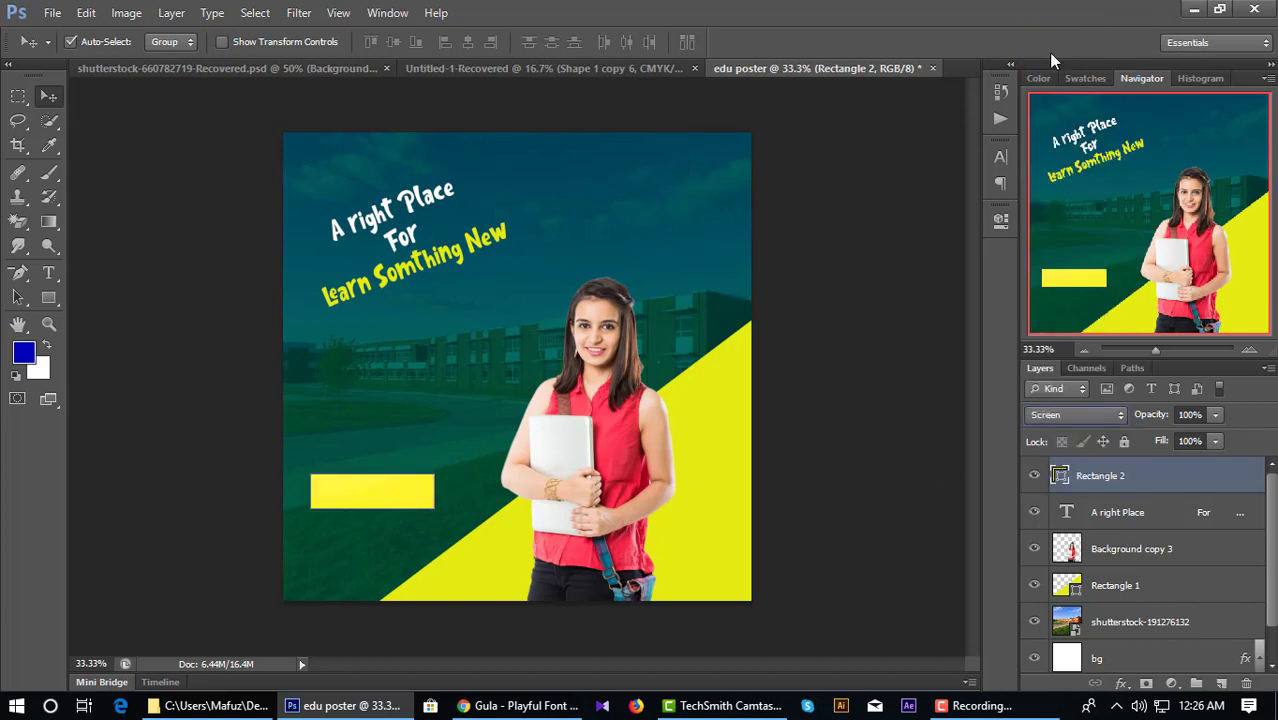
key("Down")
key("Down")
key("Down")
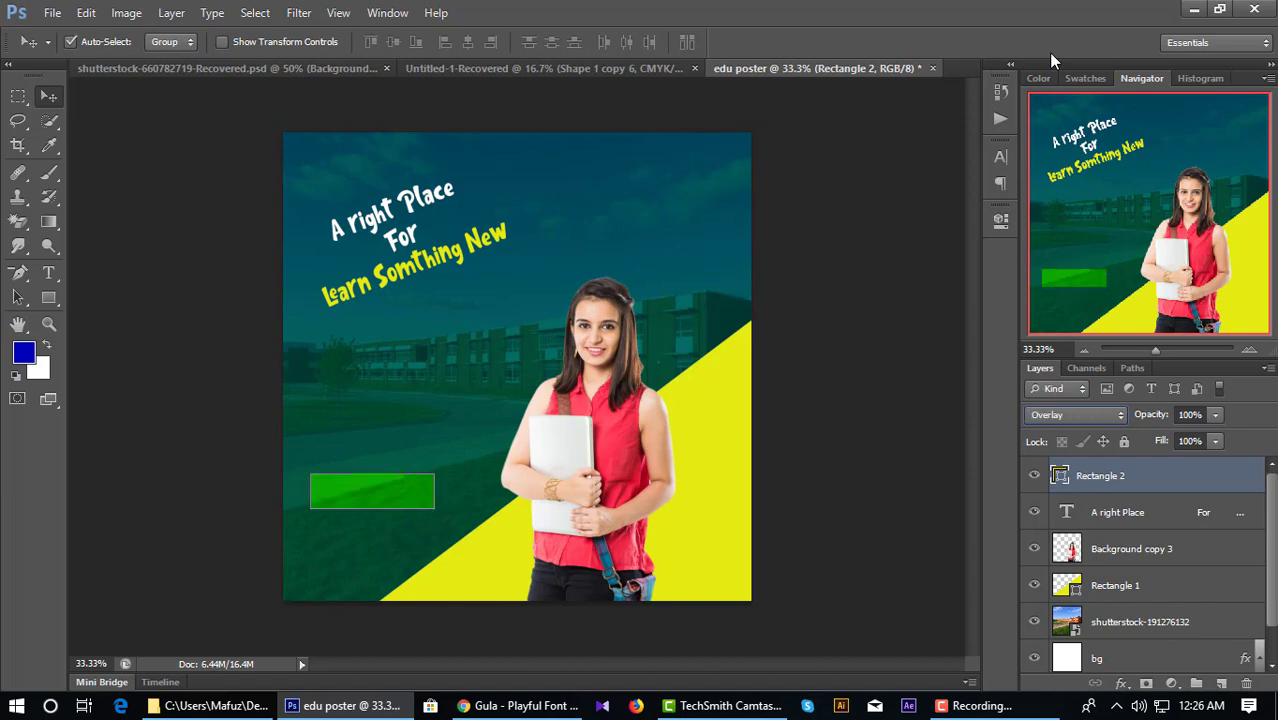
key("Down")
key("Down")
key("Down")
key("Down")
key("Down")
key("Down")
key("Down")
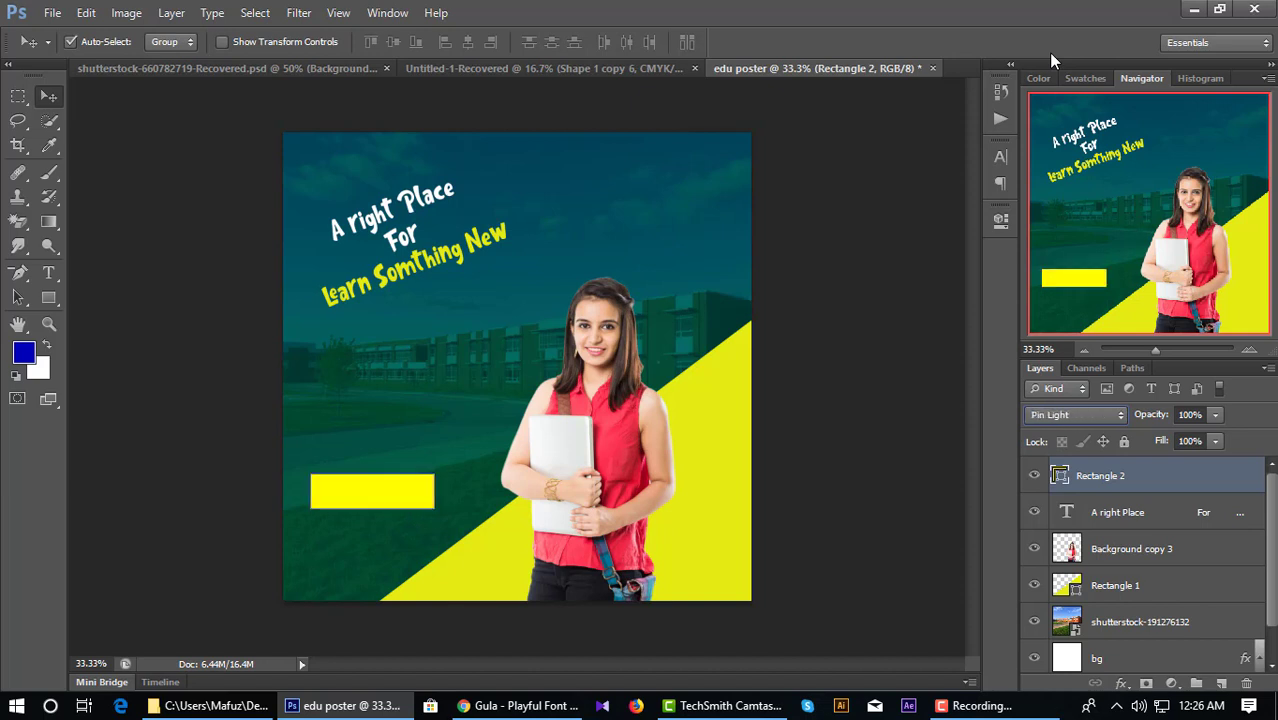
key("Up")
key("Up")
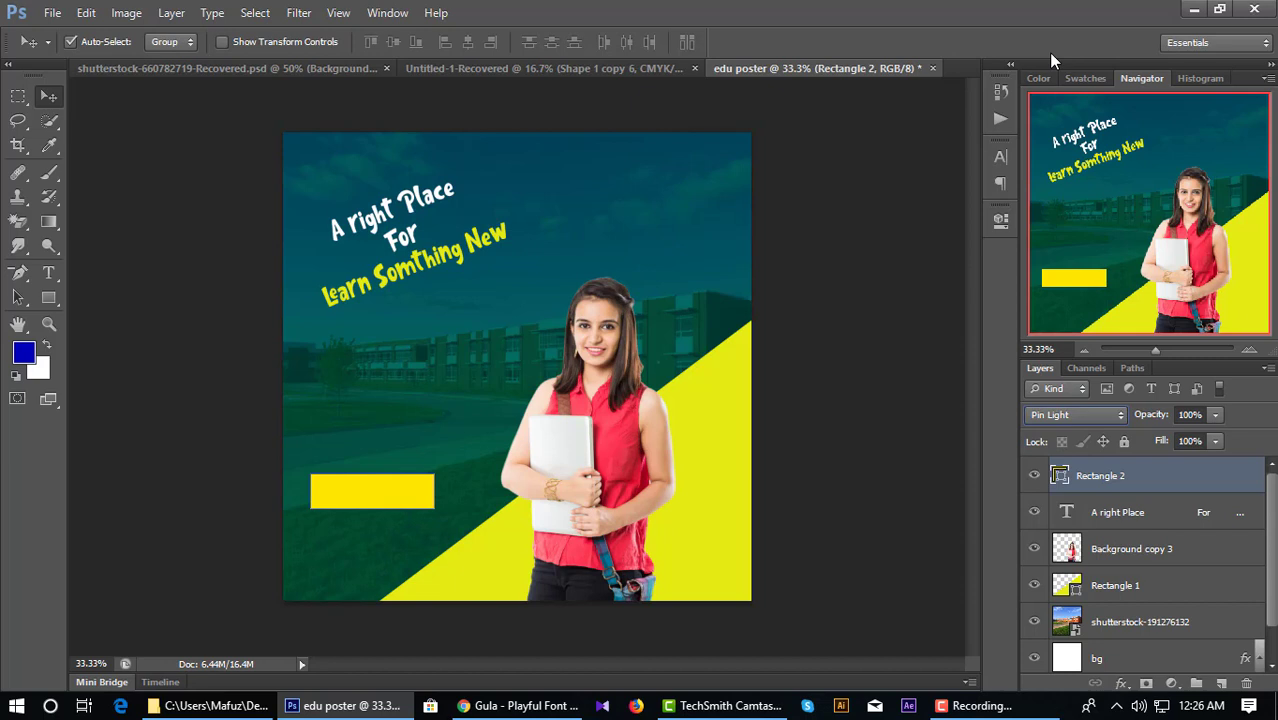
key("Down")
key("Down")
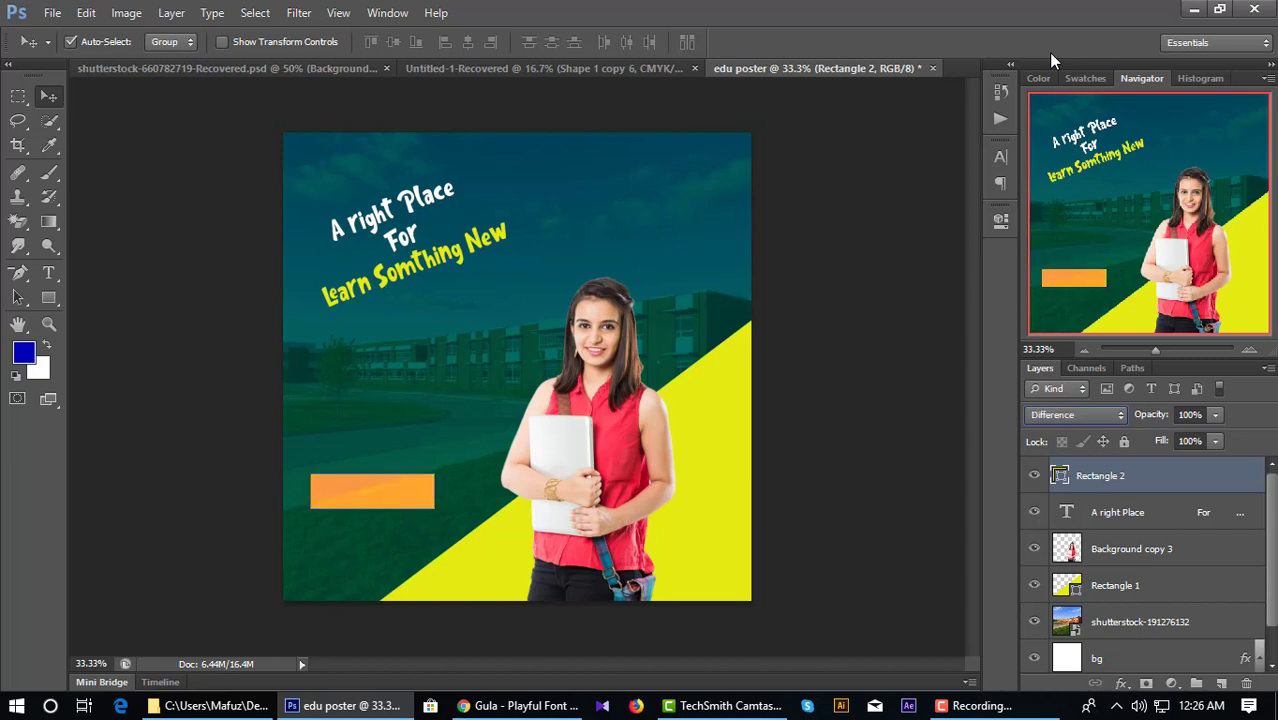
key("Up")
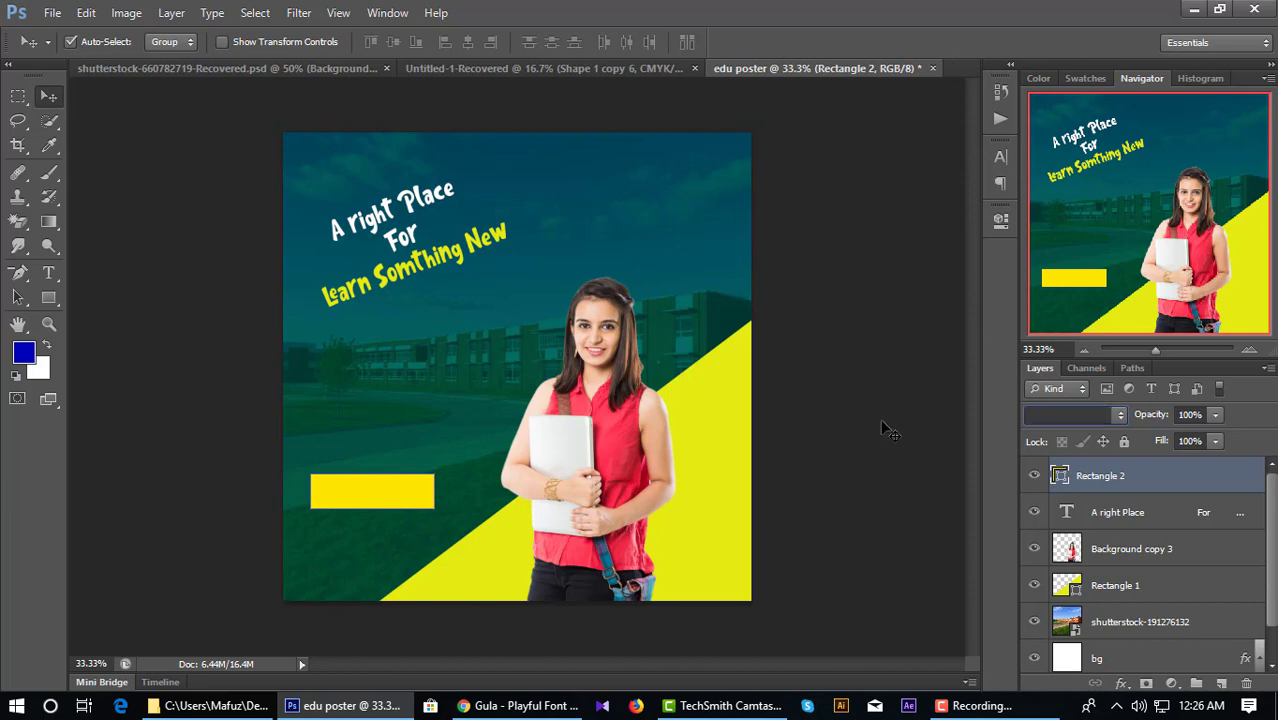
left_click(915, 420)
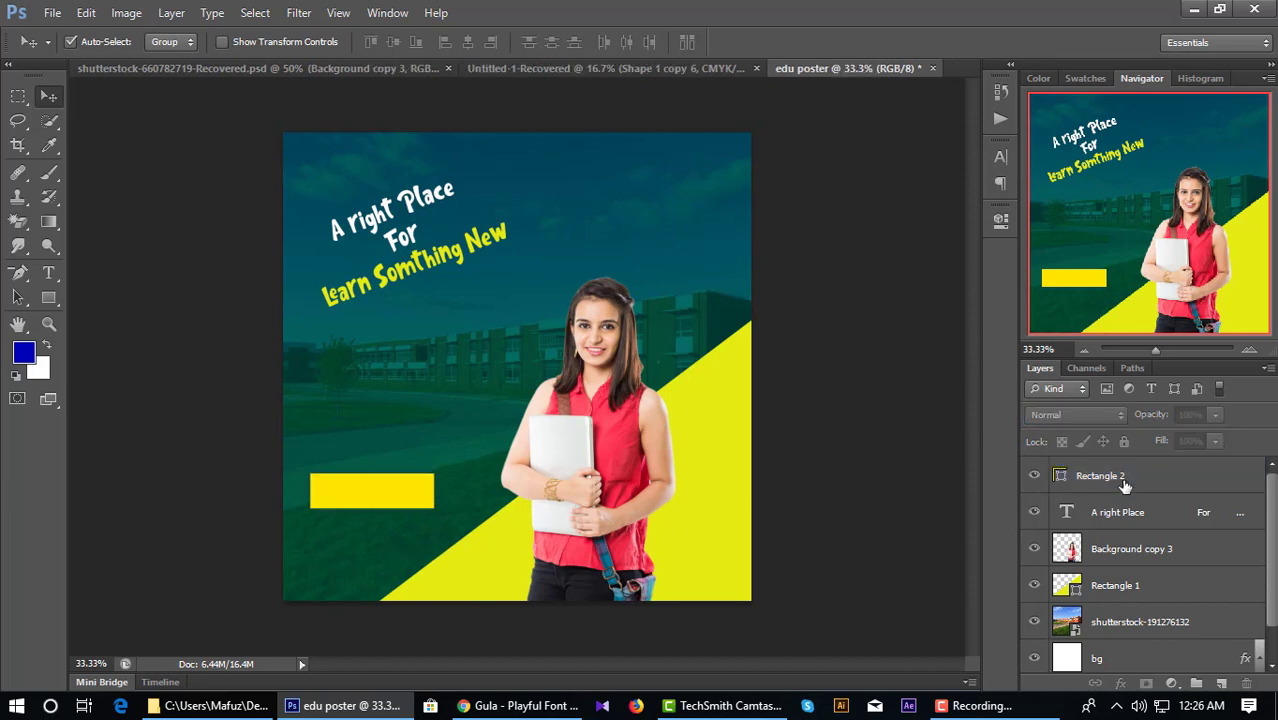
Step: Add the text "Apply Now" in Nexa Light at 30 pt above the small yellow rectangle
left_click(48, 272)
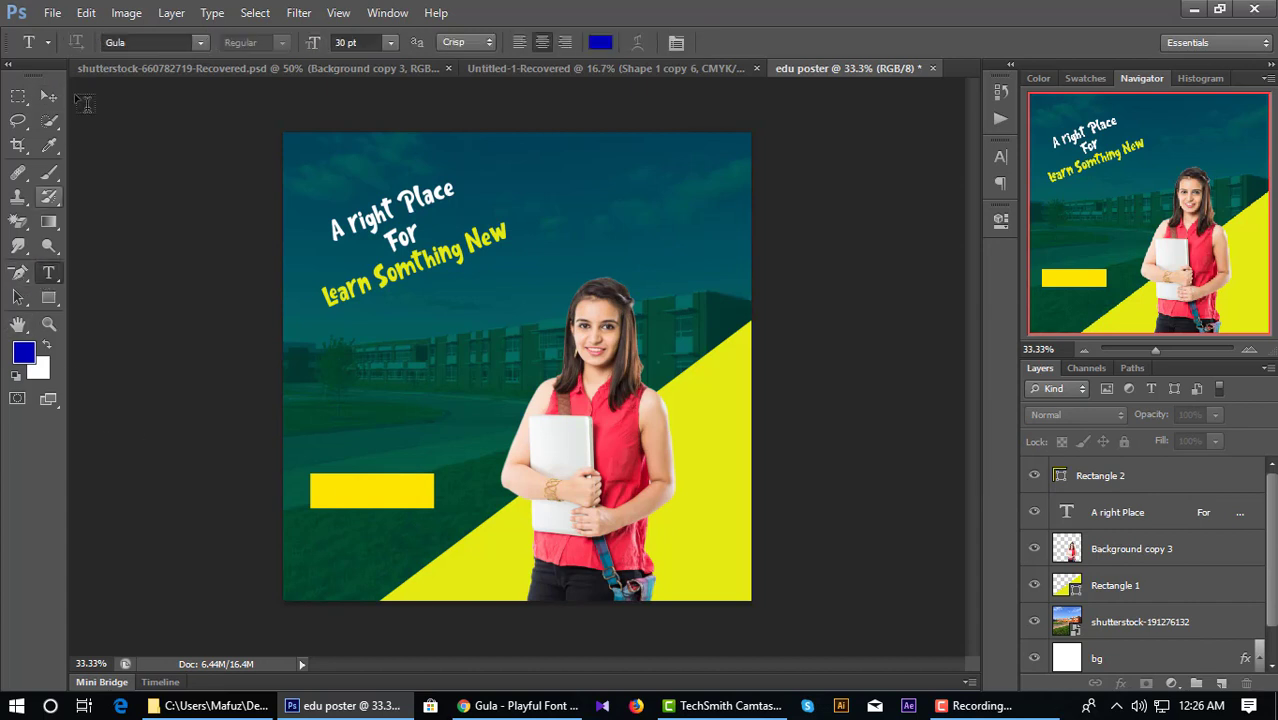
left_click(146, 44)
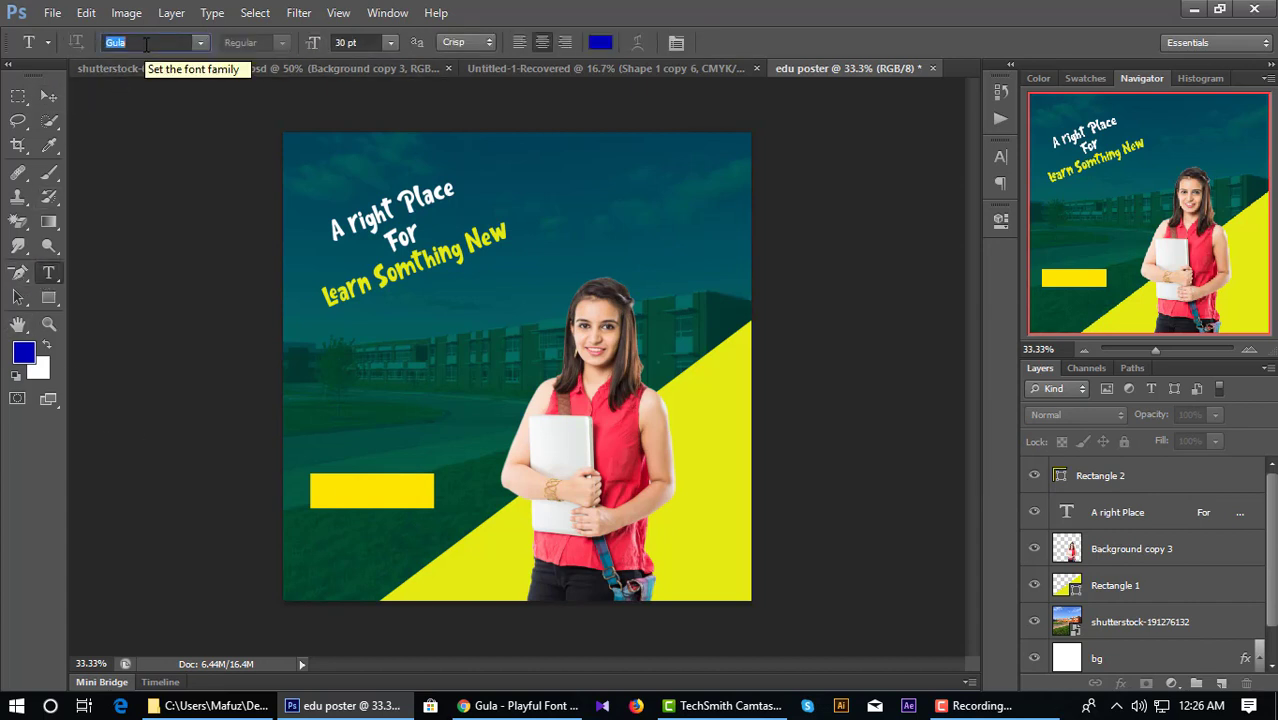
type("Nexa Bold")
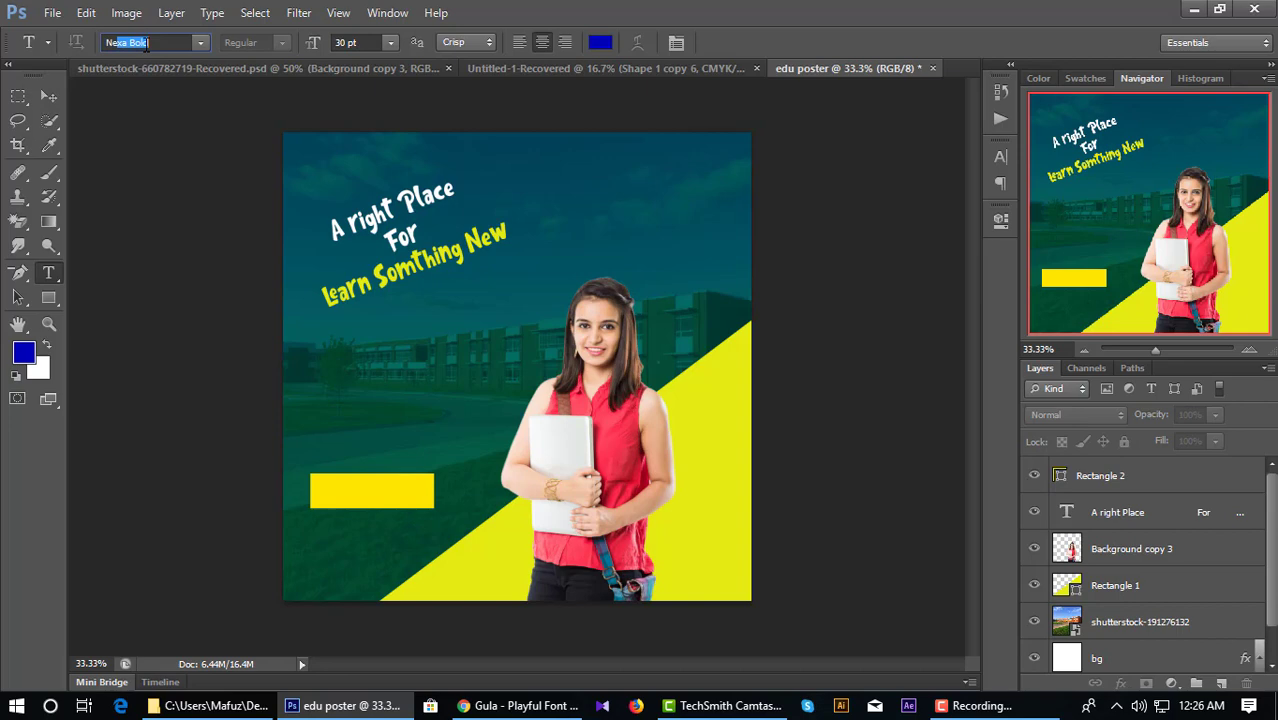
left_click(204, 43)
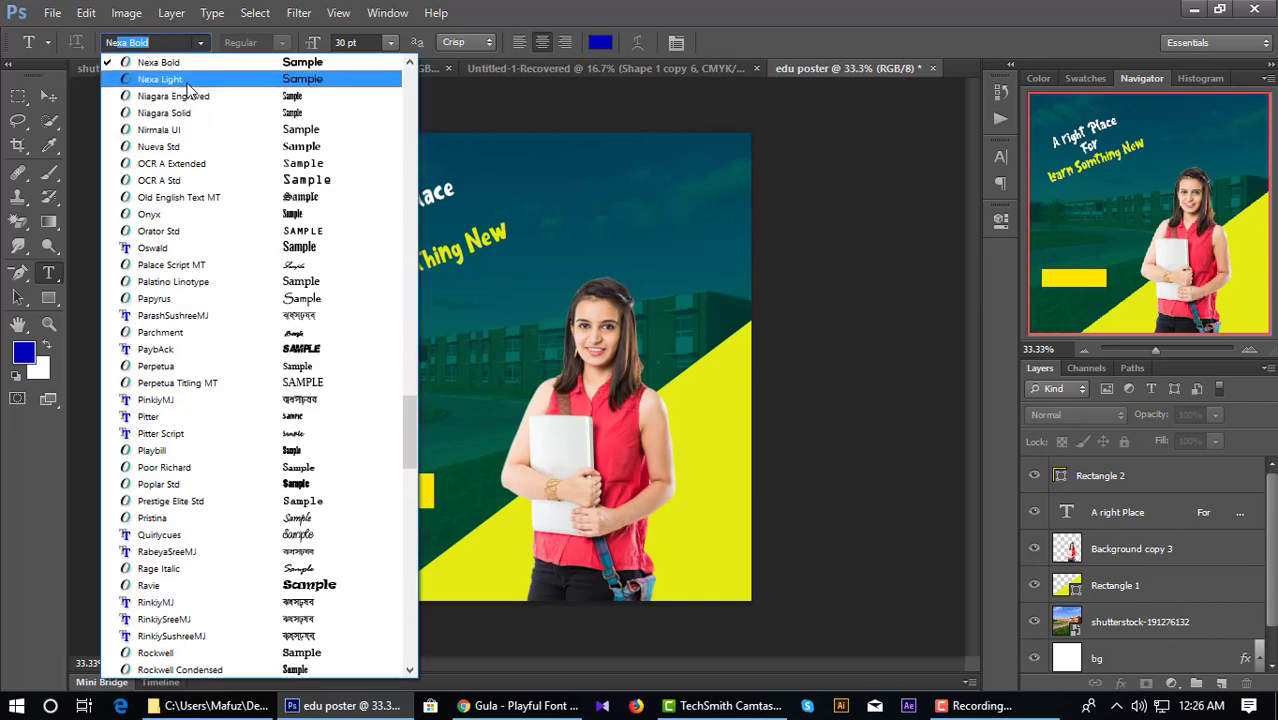
left_click(186, 81)
left_click(324, 398)
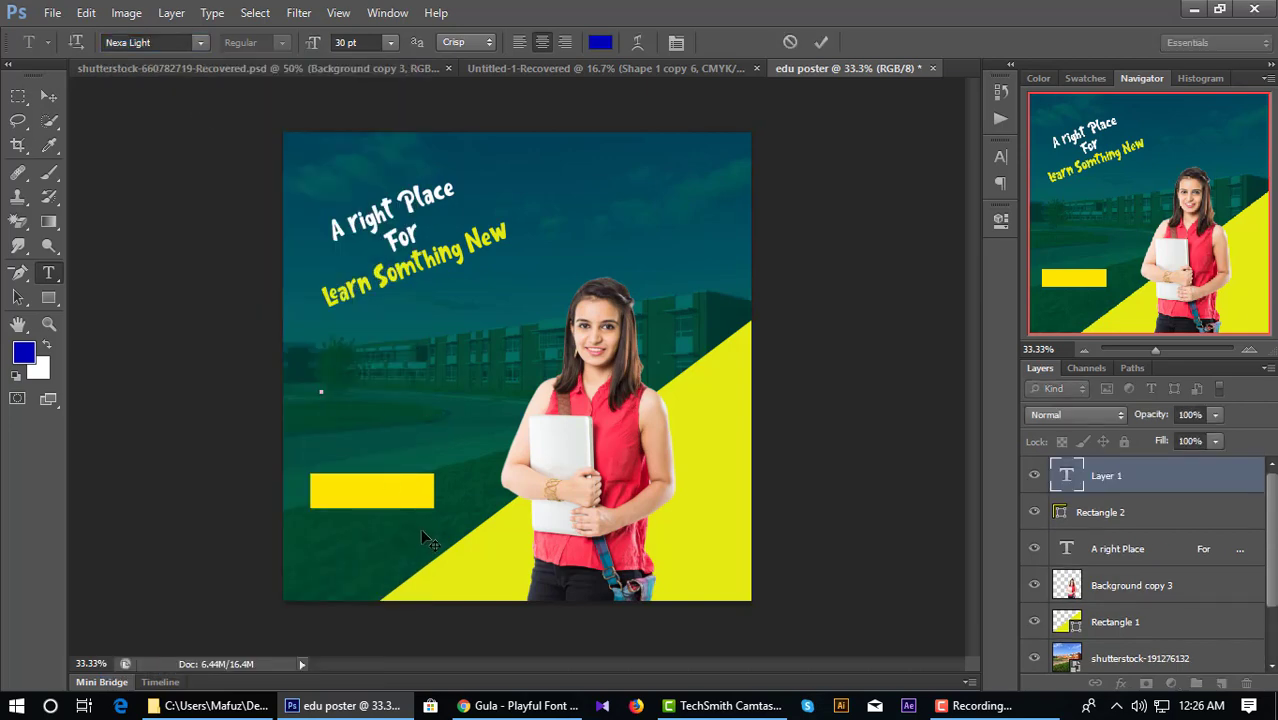
type("Apply Now")
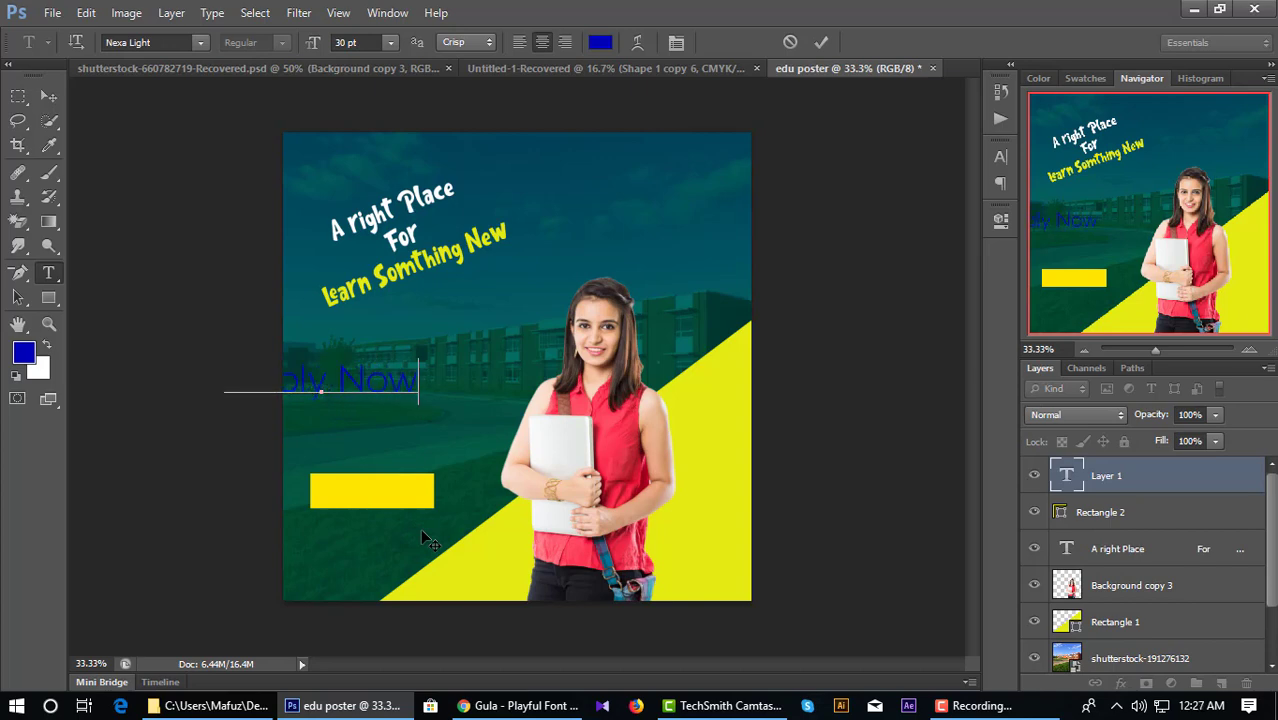
Step: Colour the whole "Apply Now" text white and commit it
left_click(602, 46)
left_click(1264, 218)
key("ctrl+a")
left_click(603, 43)
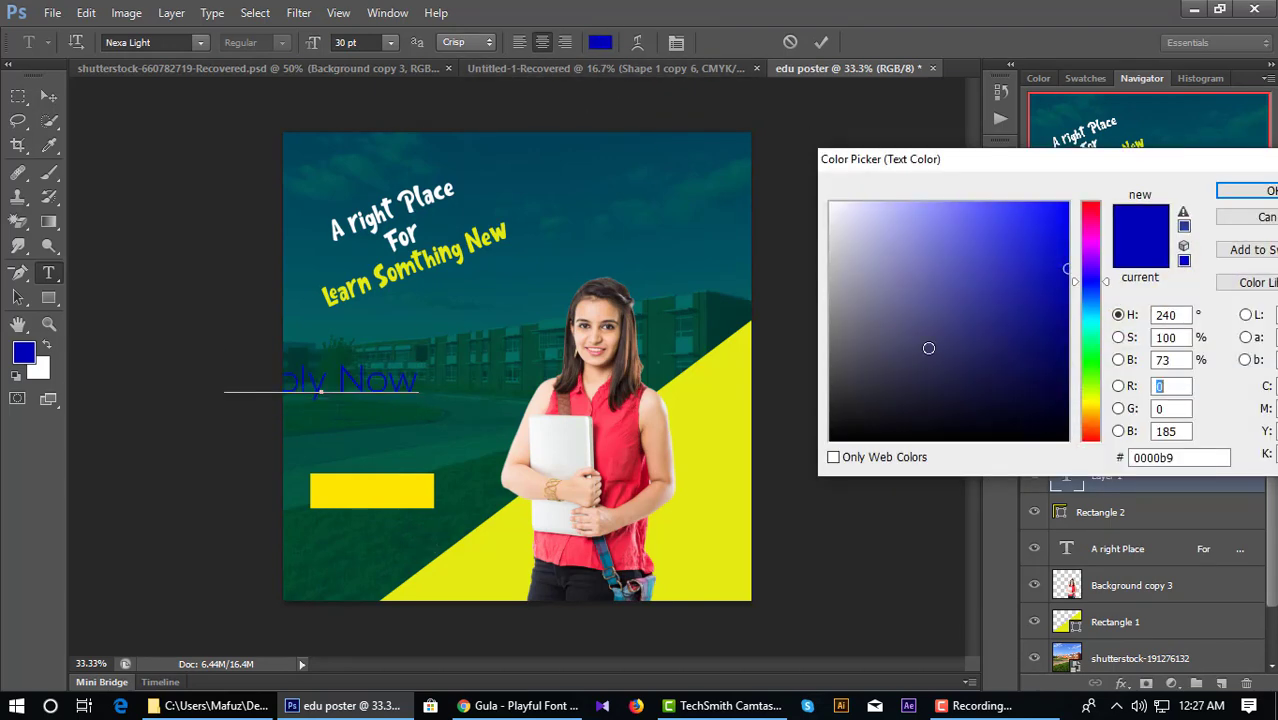
left_click_drag(928, 348, 816, 192)
left_click(1226, 196)
left_click(821, 43)
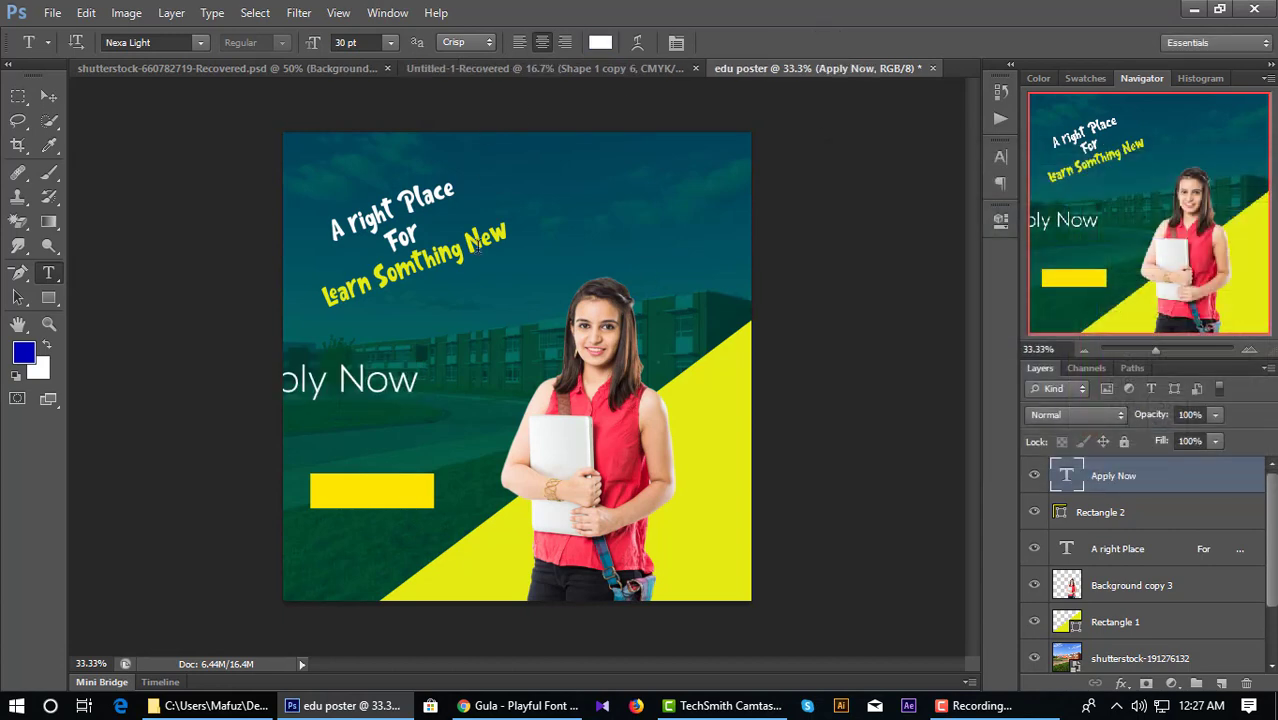
Step: Scale the "Apply Now" text to about 54% and centre it on the small yellow rectangle
key("ctrl+t")
left_click_drag(407, 370, 387, 491)
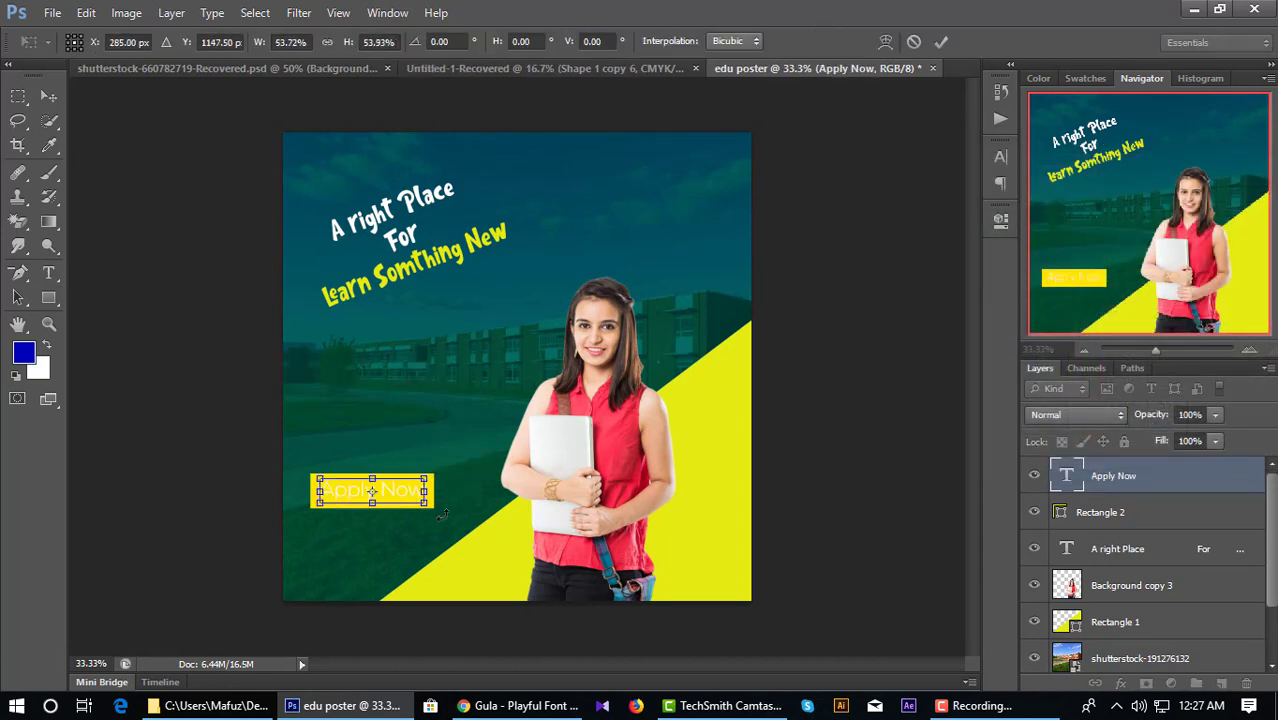
left_click(941, 42)
key("t")
Step: Try different blend modes on the rectangle behind "Apply Now" and settle on Hue
left_click(1062, 512)
left_click(1063, 414)
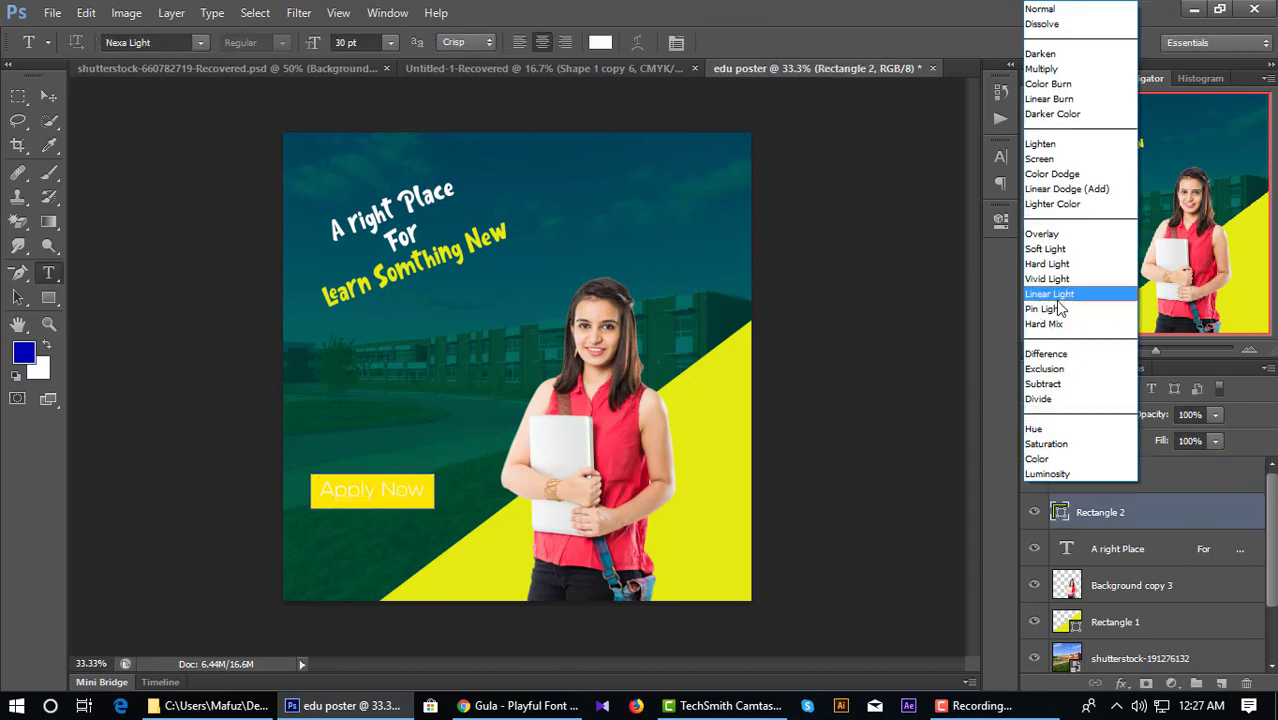
left_click(1052, 370)
key("Down")
key("Down")
key("Down")
key("Down")
key("Down")
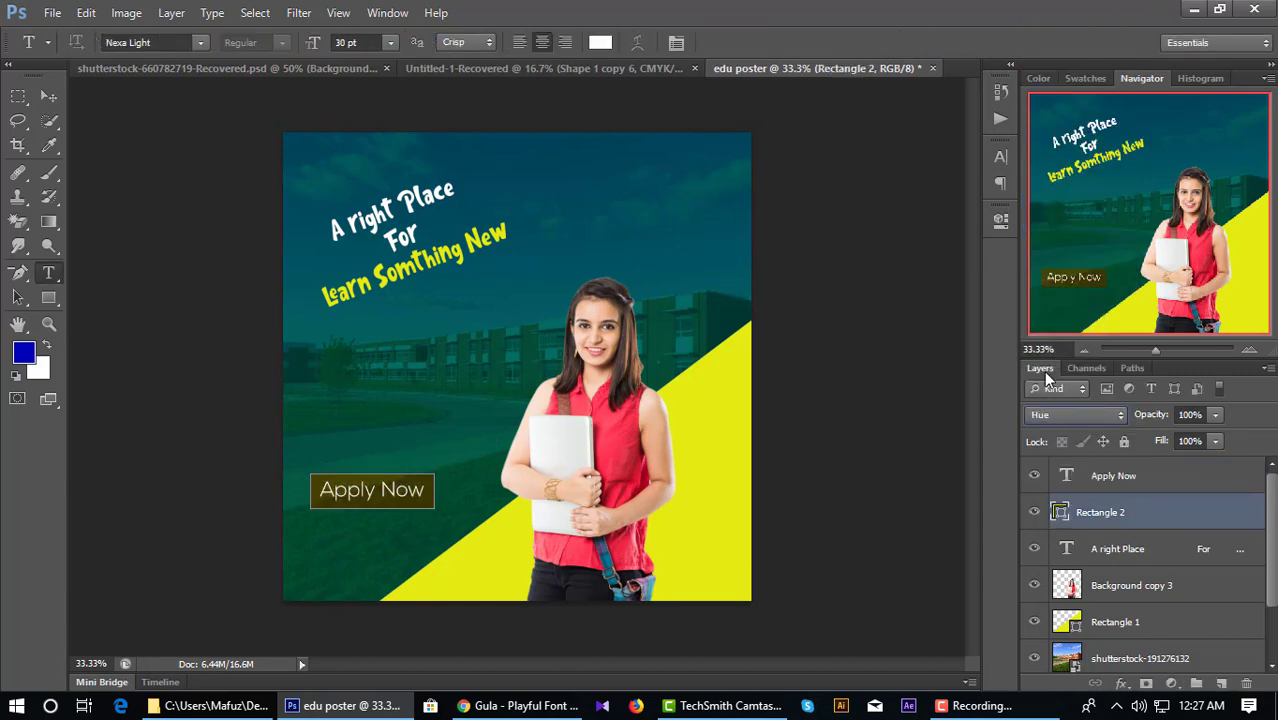
Step: Give the rectangle behind "Apply Now" a white 3 px outside stroke at 100% opacity
left_click(1115, 480)
left_click(1142, 510)
right_click(1146, 510)
left_click(990, 52)
left_click(717, 249)
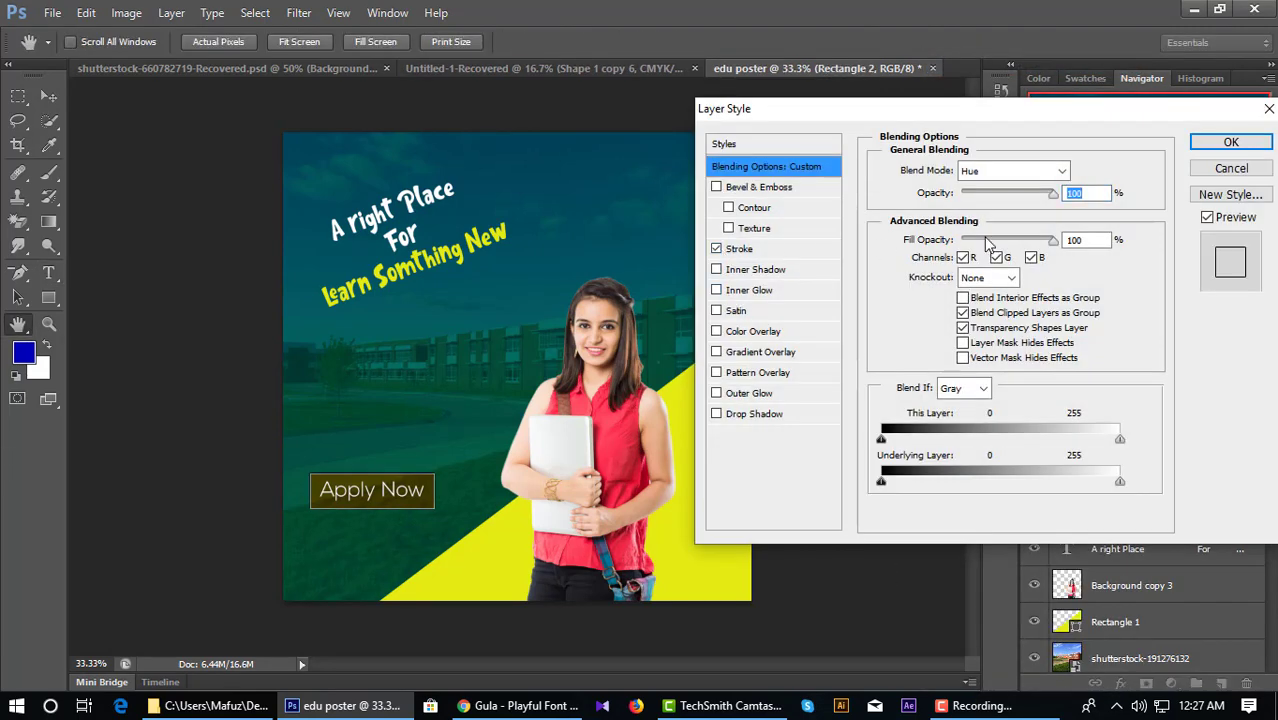
left_click(760, 250)
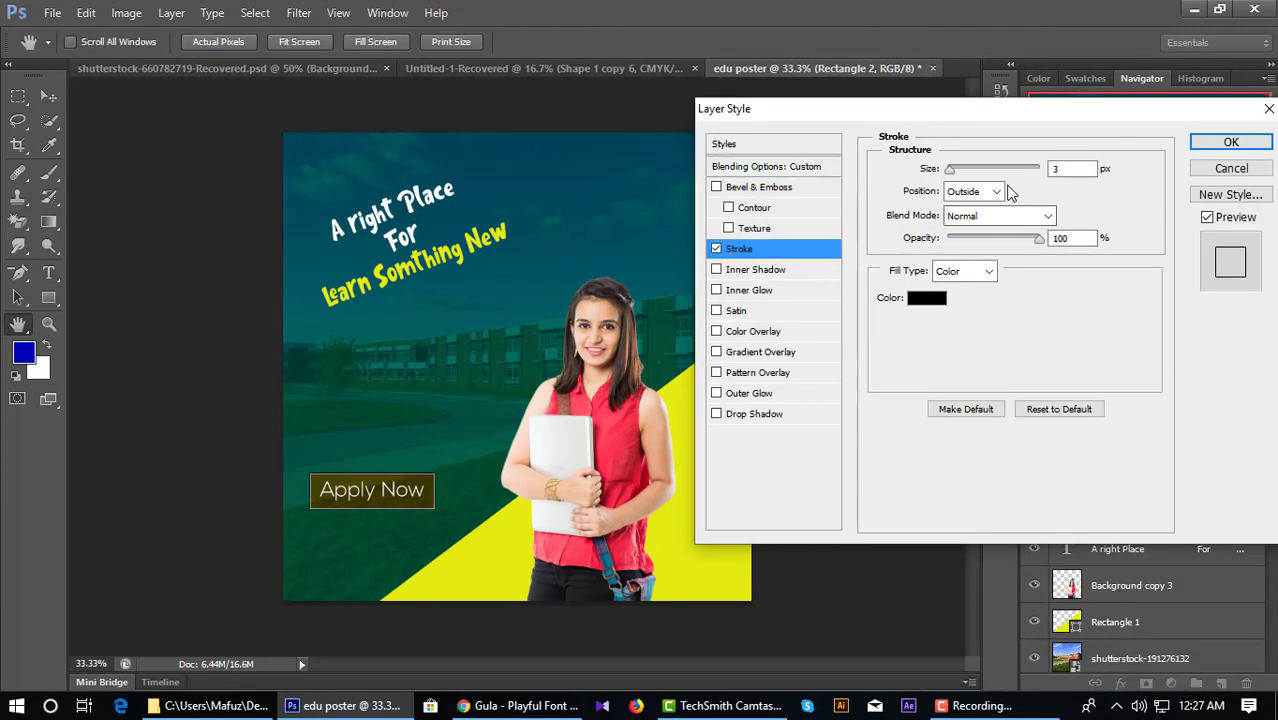
left_click(919, 300)
left_click(832, 205)
left_click(1245, 197)
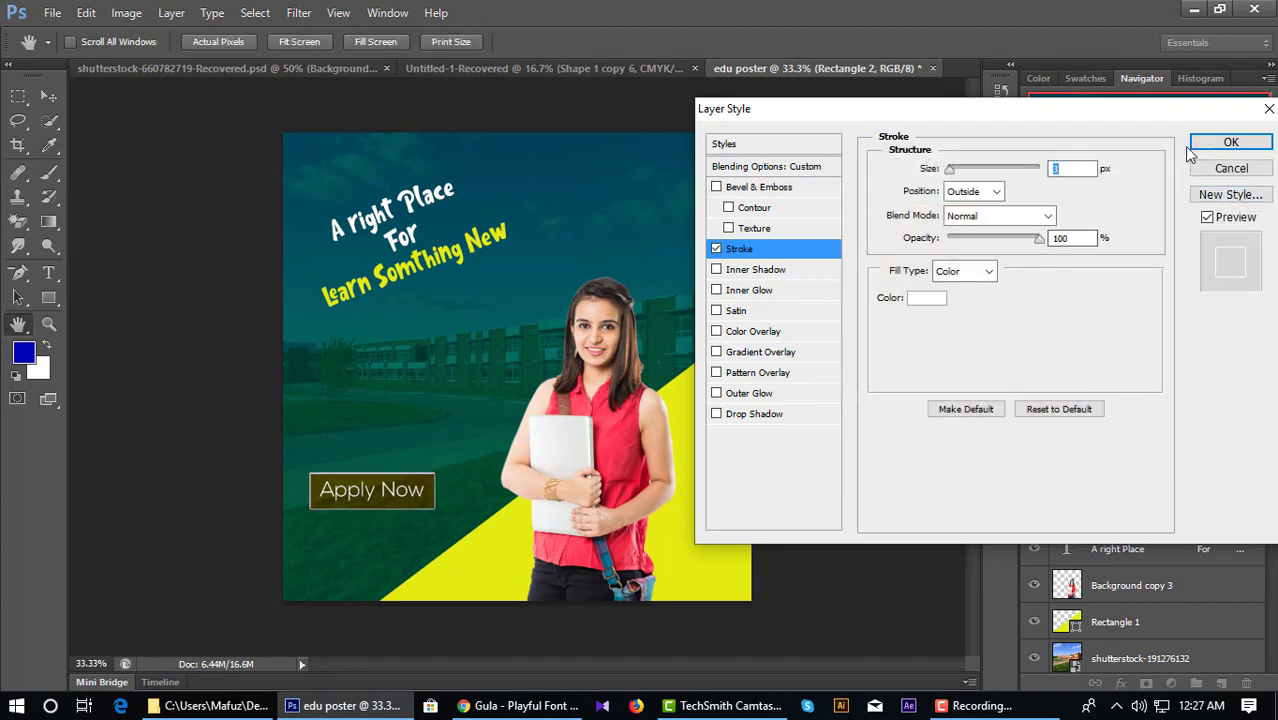
left_click(1231, 142)
Step: Scale the "Apply Now" text and its rectangle together to about 79% around their centre
key("t")
key("alt+bracketright")
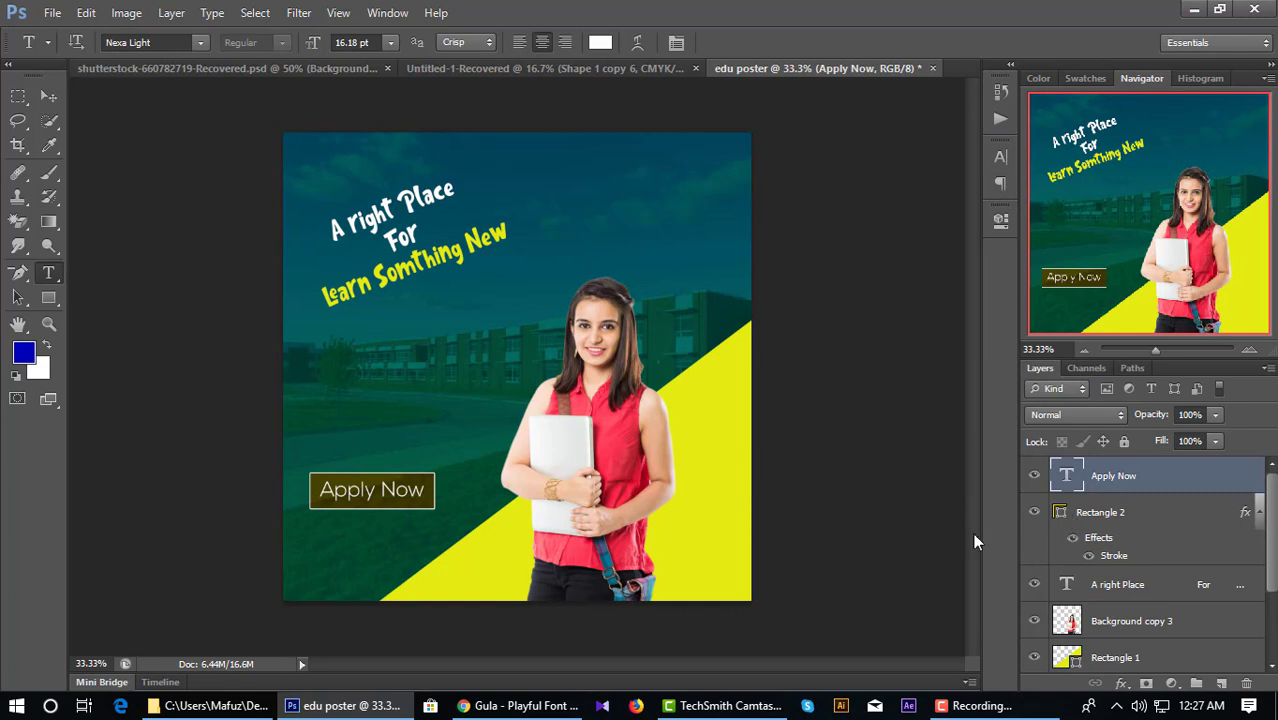
left_click(1080, 510, "shift")
key("ctrl+t")
left_click_drag(432, 477, 421, 479)
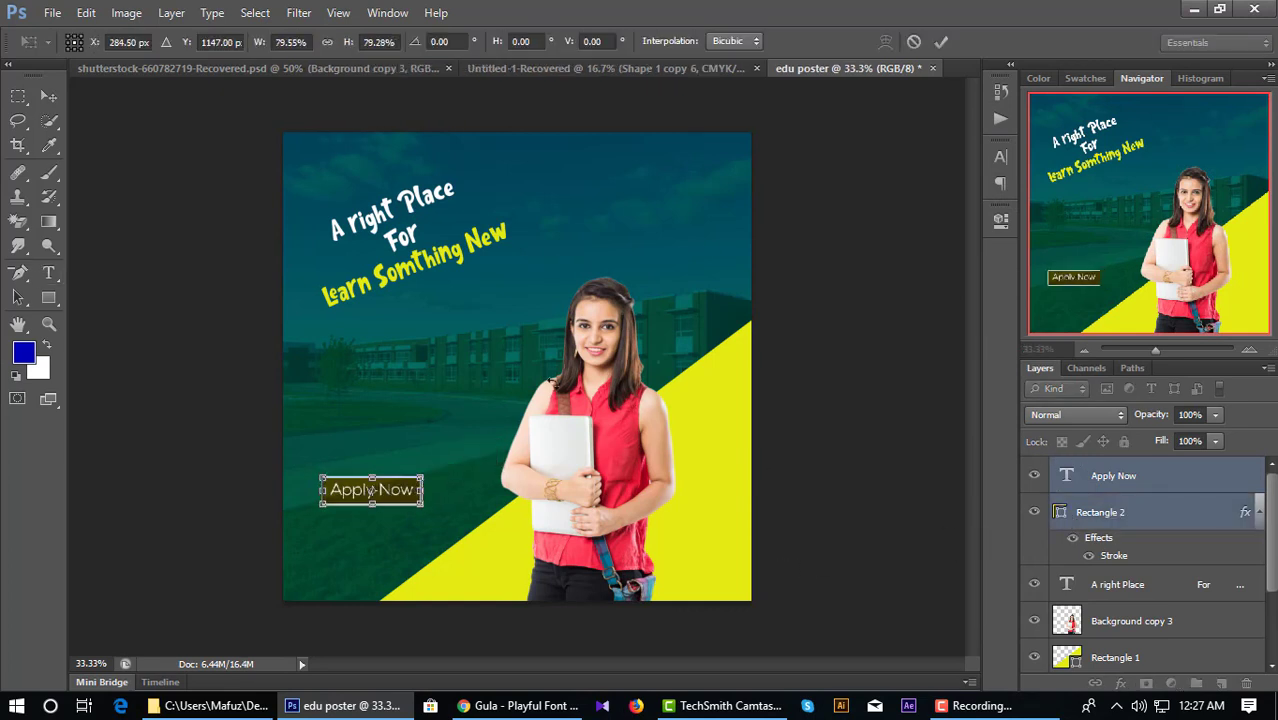
left_click(941, 41)
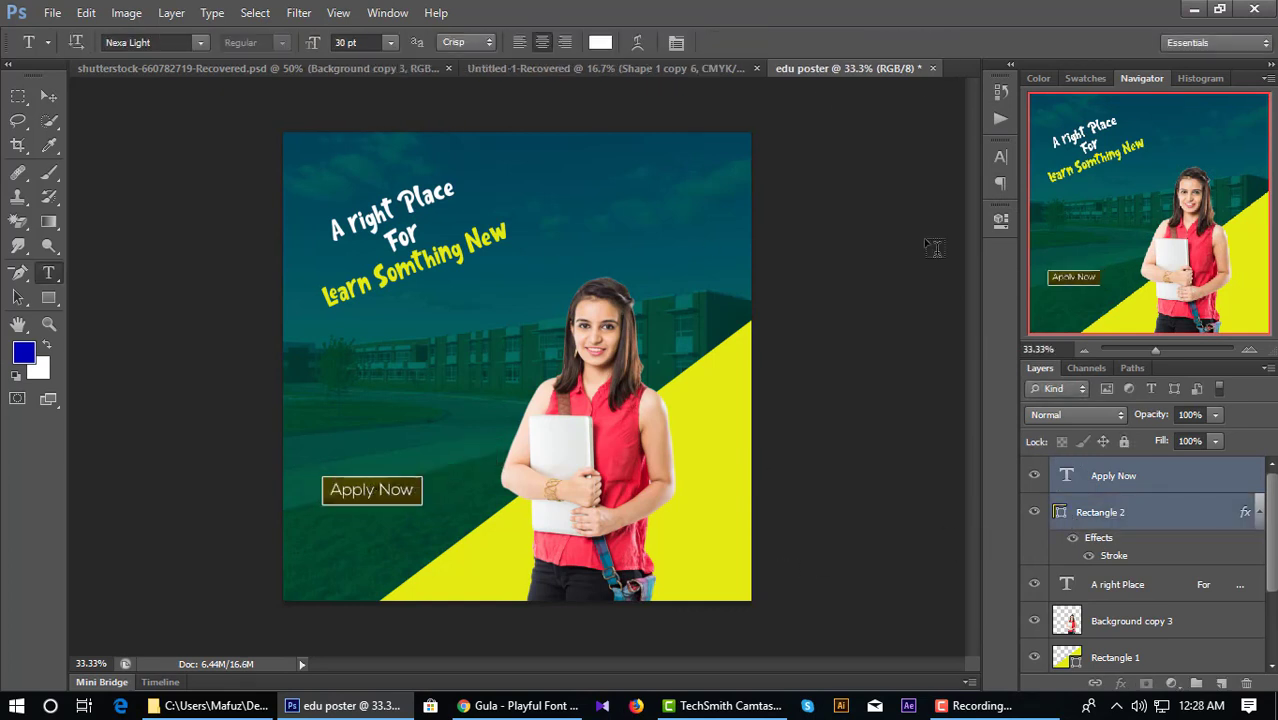
Step: Add a two-line Gula text reading "Admission Going On" and "2019-2020" above the Apply Now box
left_click(1134, 484)
left_click(321, 395)
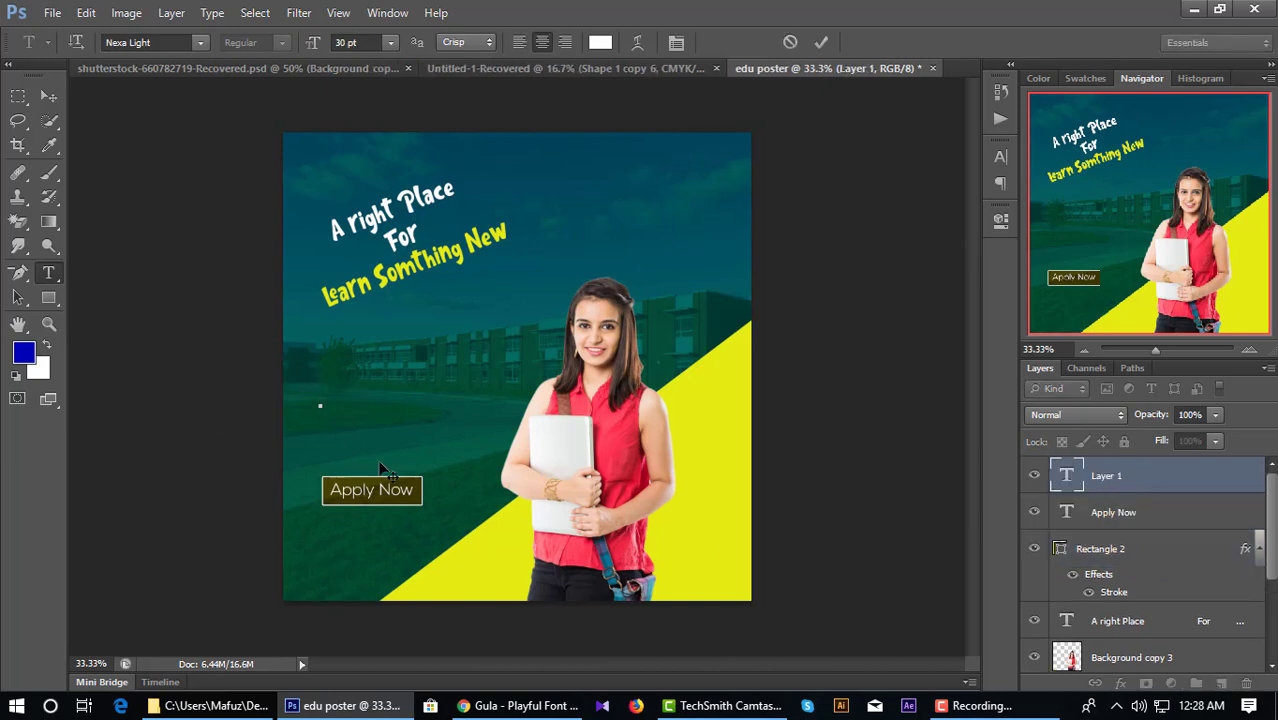
left_click(150, 42)
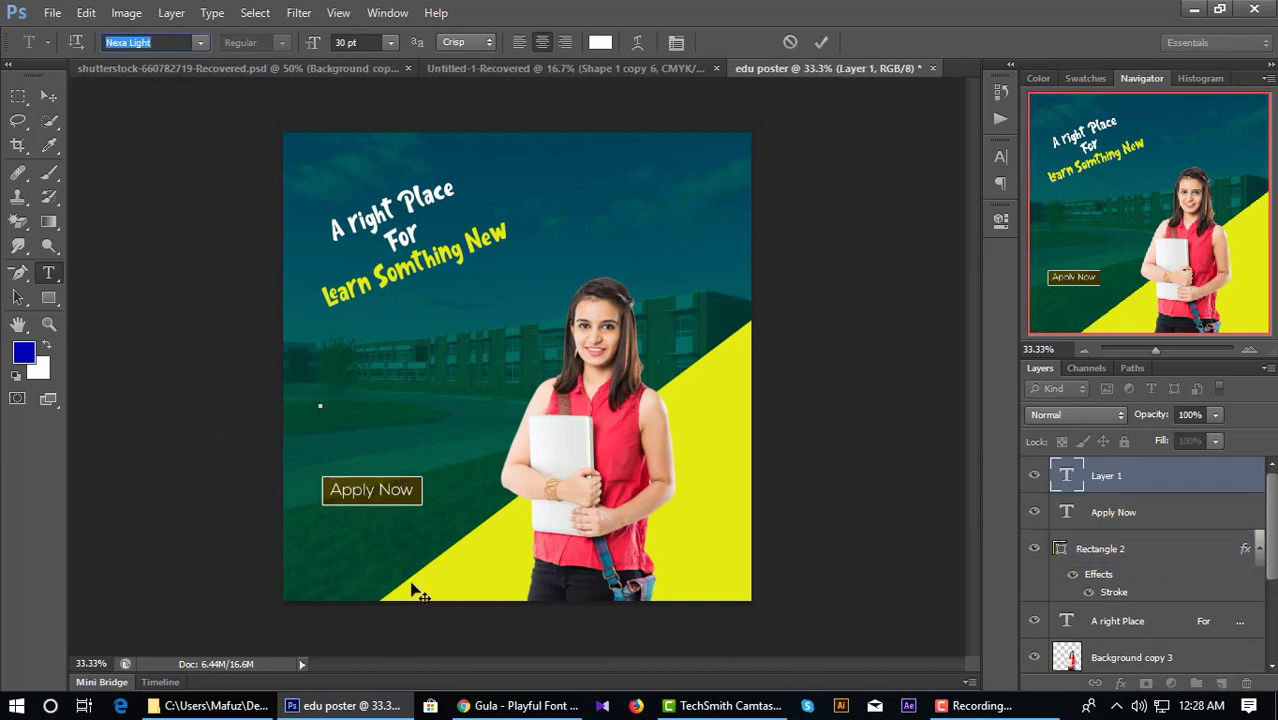
type("GuAdmission")
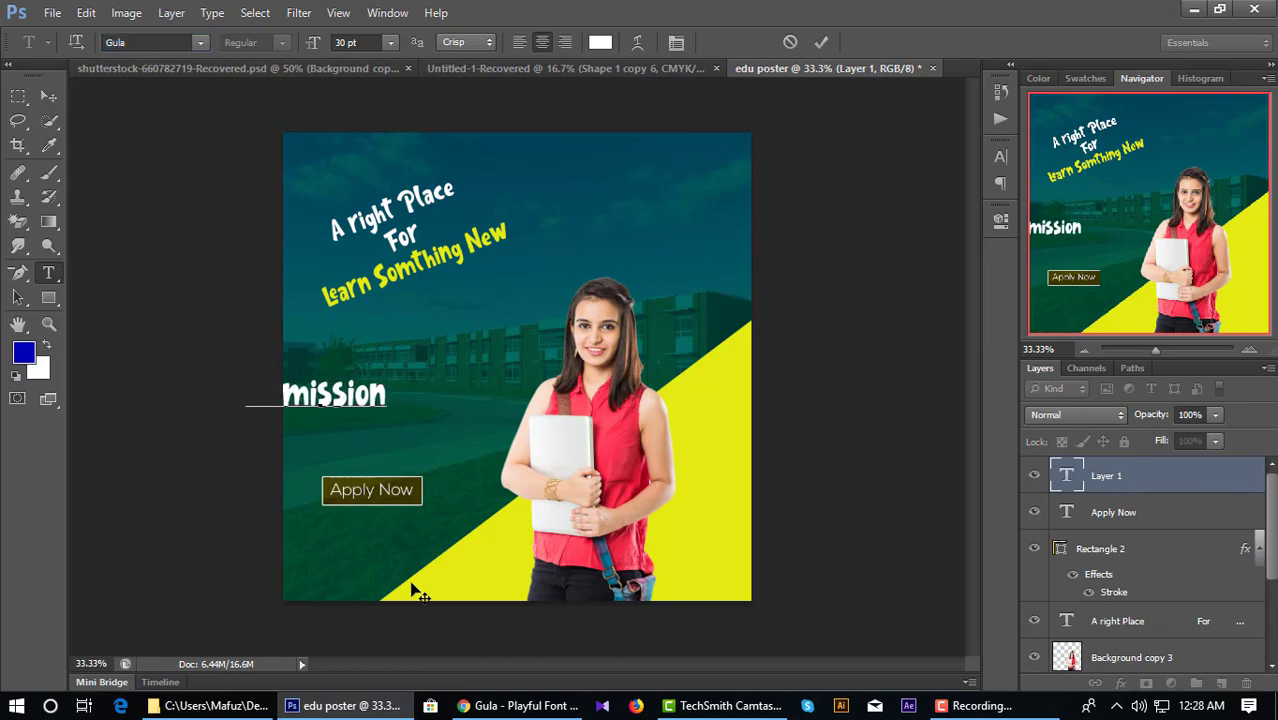
type(" Going On")
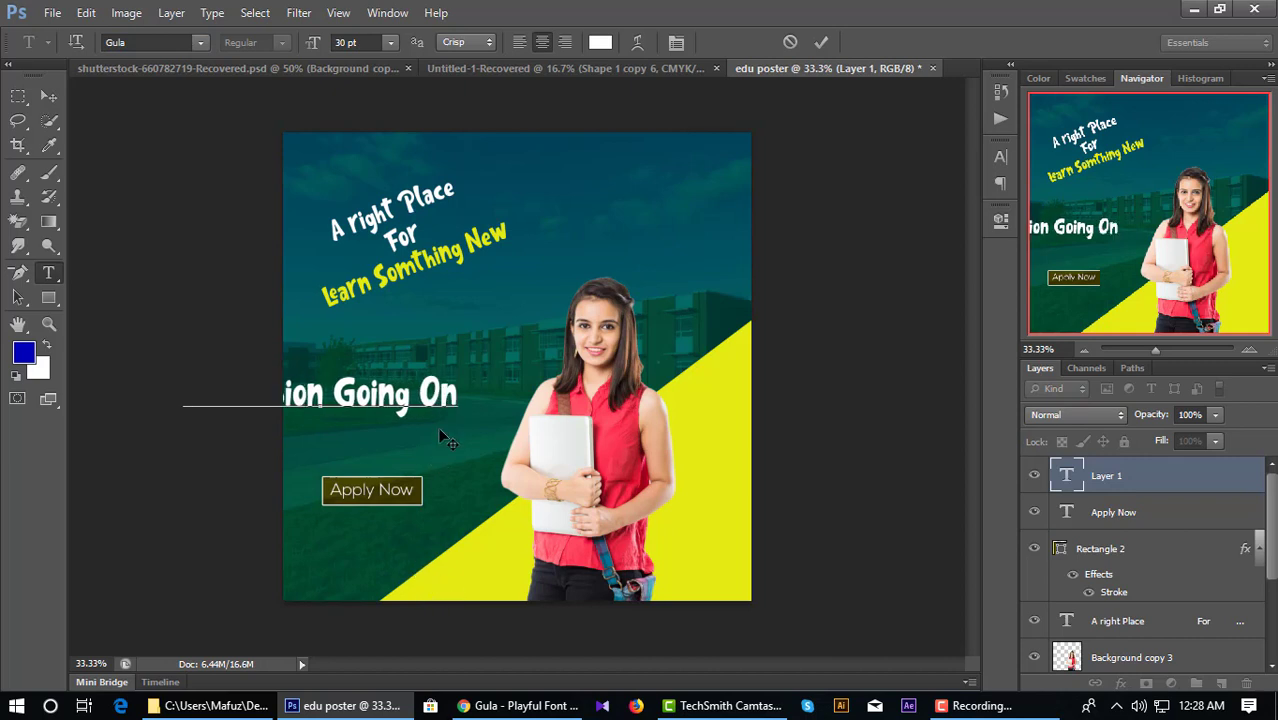
key("Return")
type("2019-201")
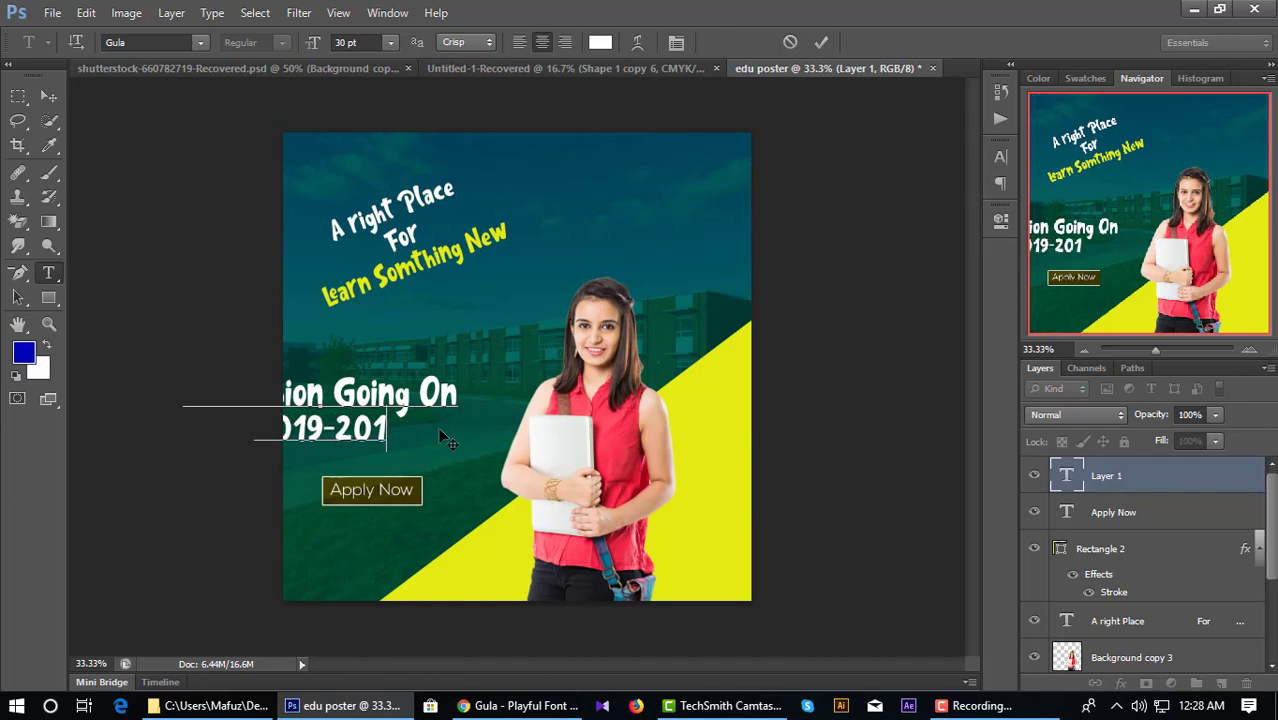
key("BackSpace")
type("20")
Step: Set the size of the whole two-line admission text to 14 pt and commit it
key("ctrl+a")
left_click(390, 42)
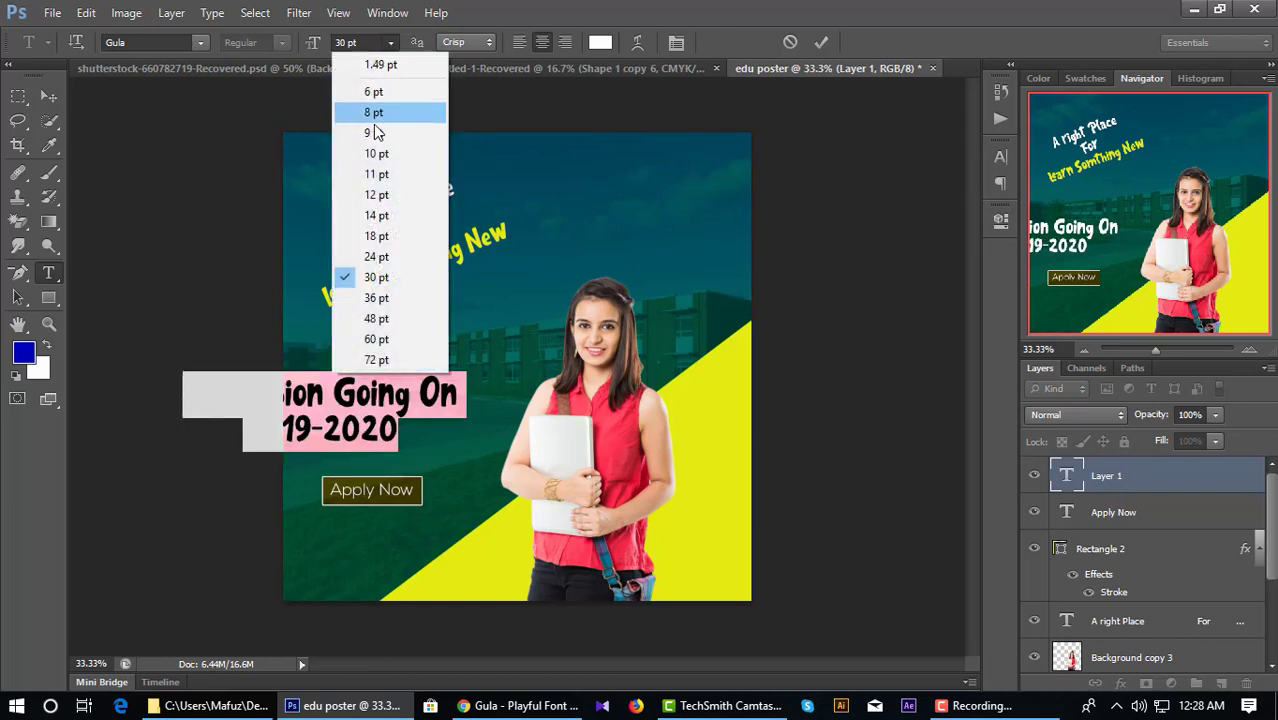
left_click(371, 151)
left_click(413, 441)
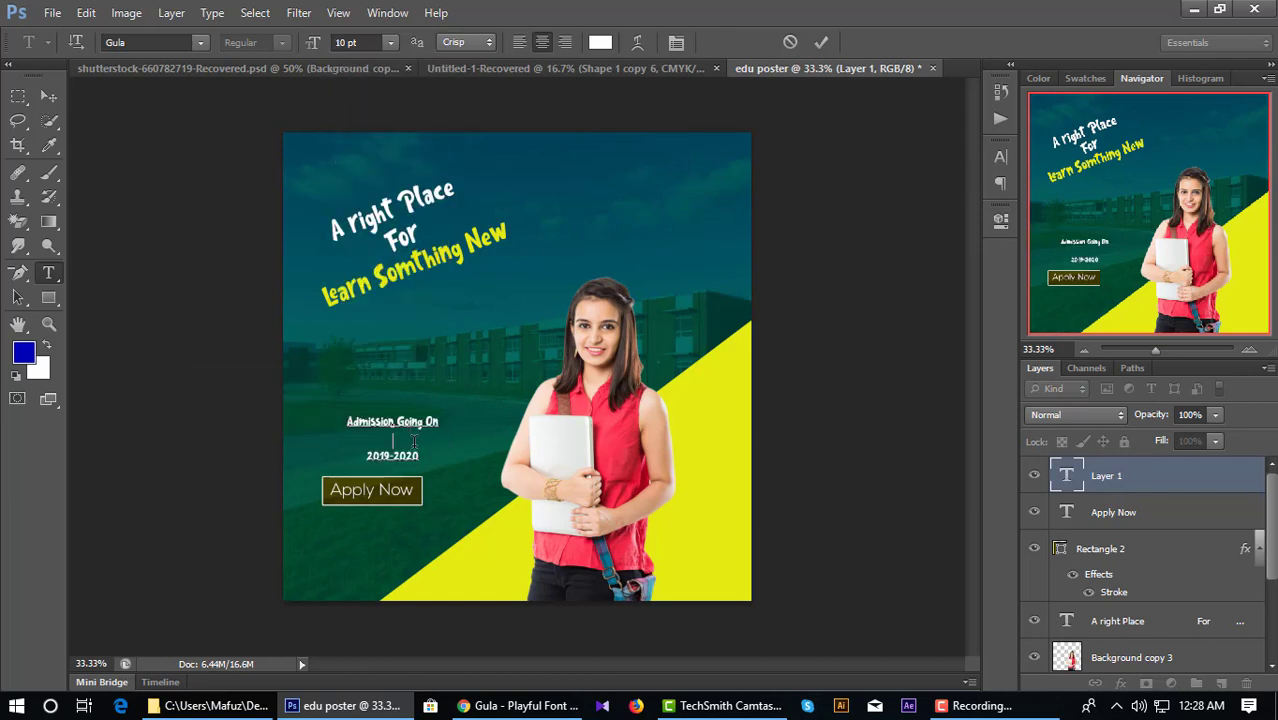
key("ctrl+a")
left_click(390, 42)
left_click(376, 174)
left_click(390, 42)
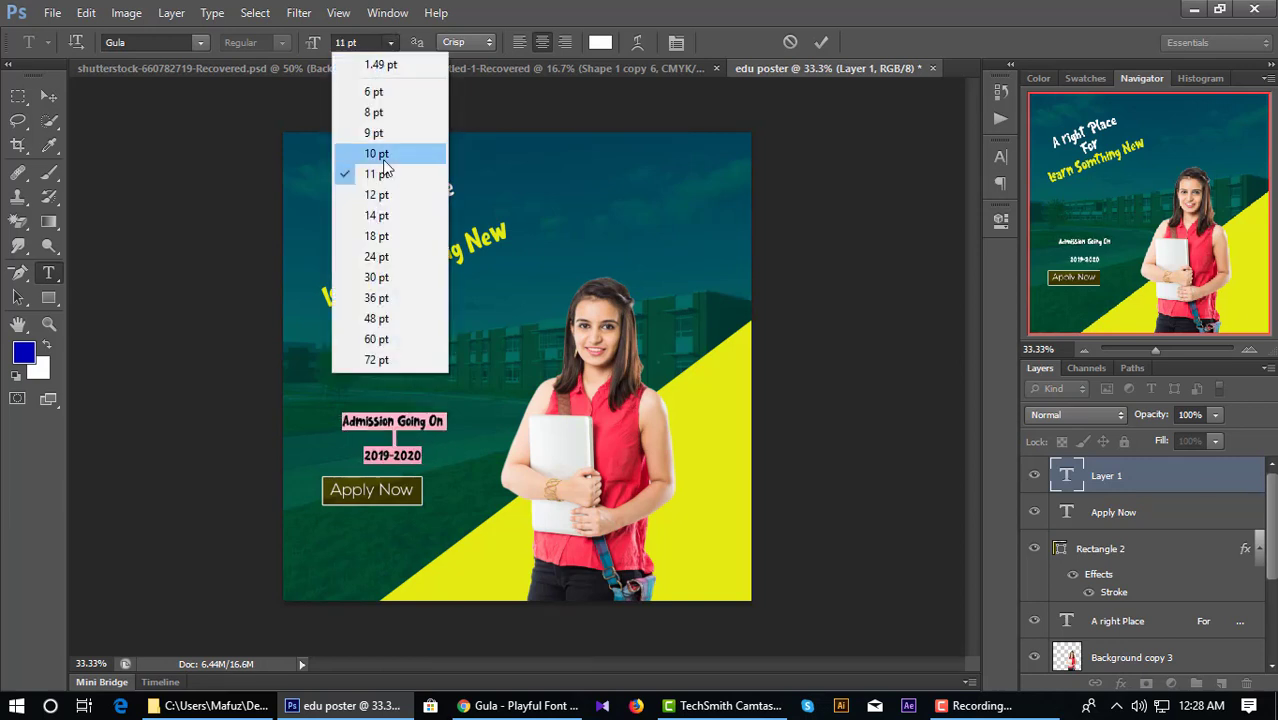
left_click(376, 215)
left_click(821, 42)
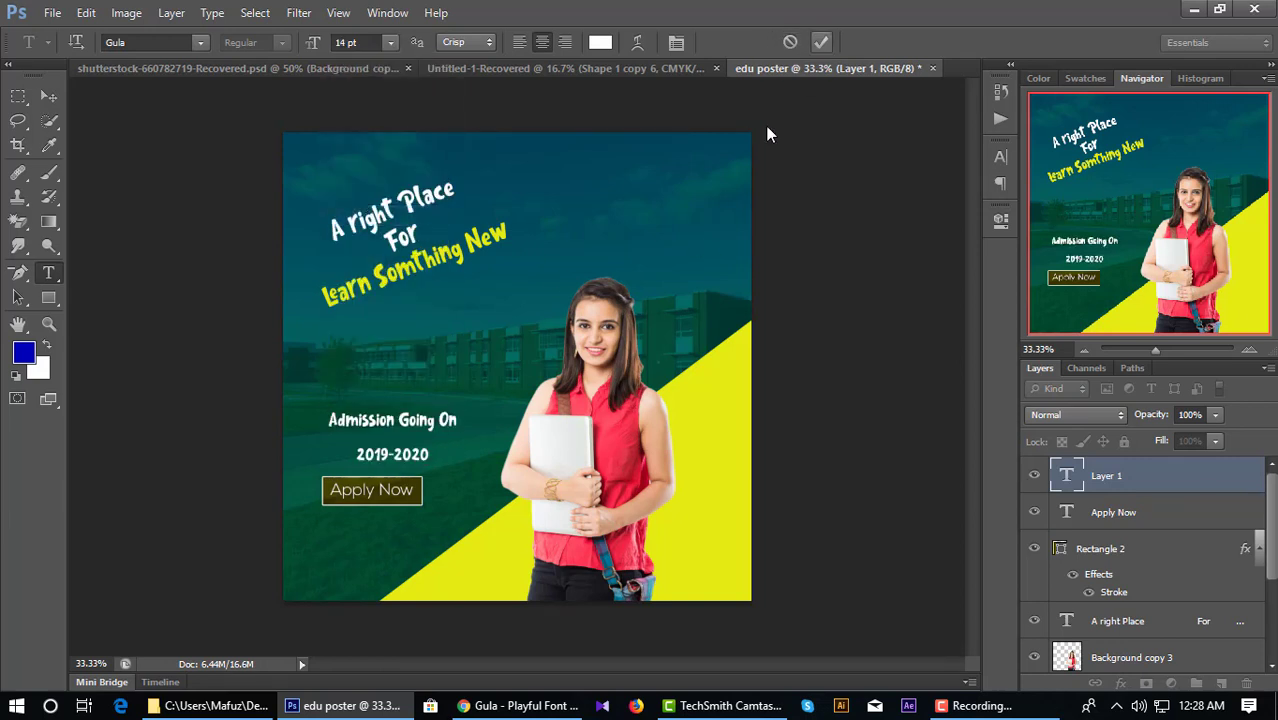
Step: Tighten the line spacing between "Admission Going On" and "2019-2020" and commit the text
left_click(401, 434)
key("alt+Up")
key("alt+Up")
key("alt+Up")
key("alt+Up")
key("alt+Up")
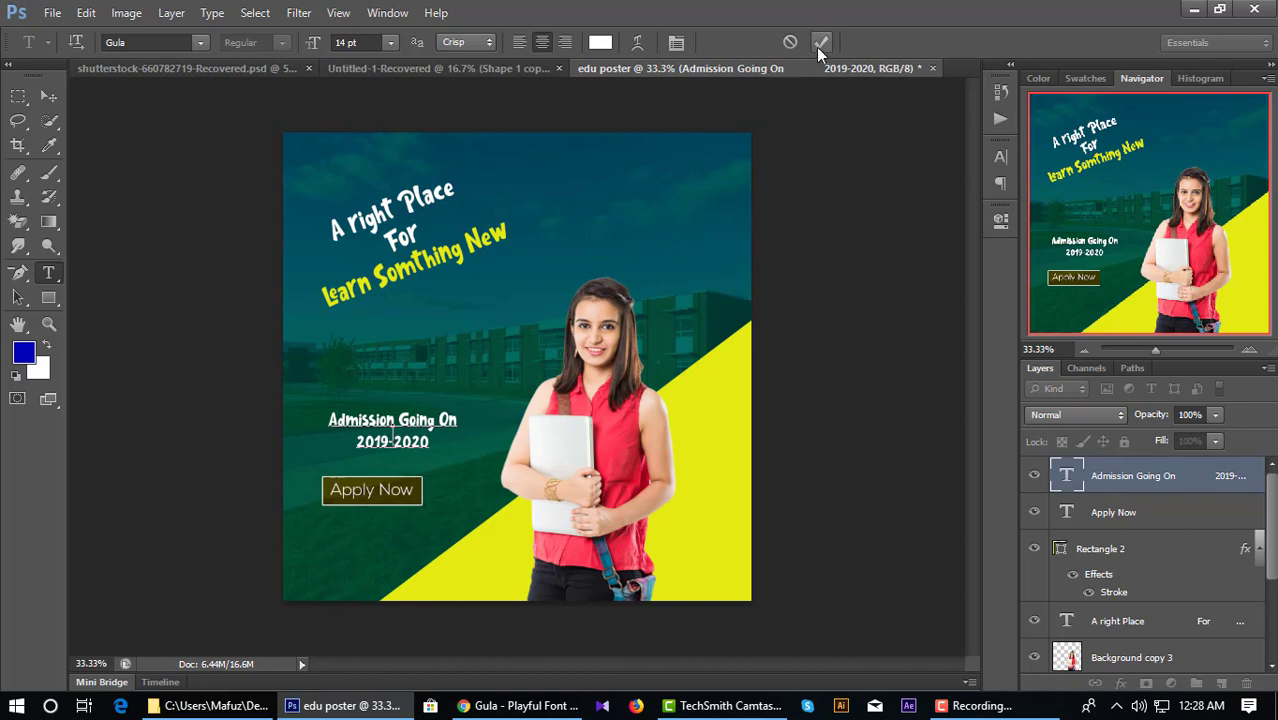
left_click(820, 43)
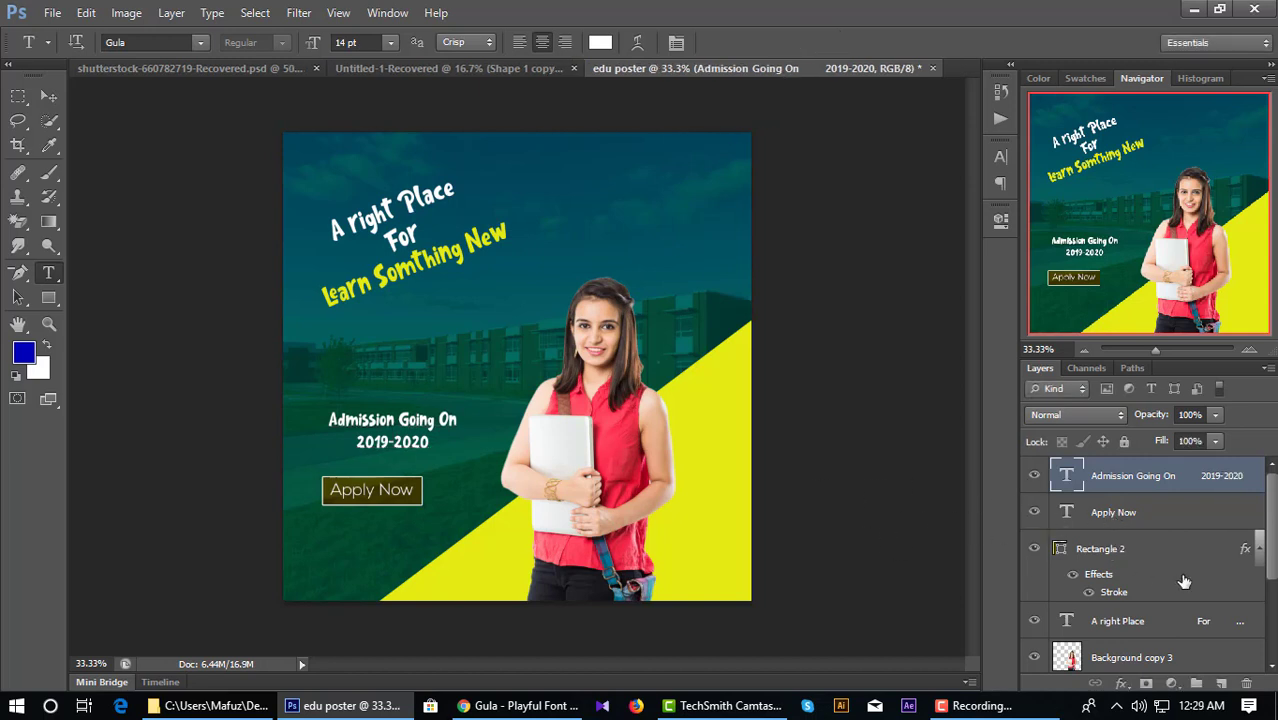
Step: Nudge the admission text left and down so it sits centred just above the Apply Now box
left_click(48, 97)
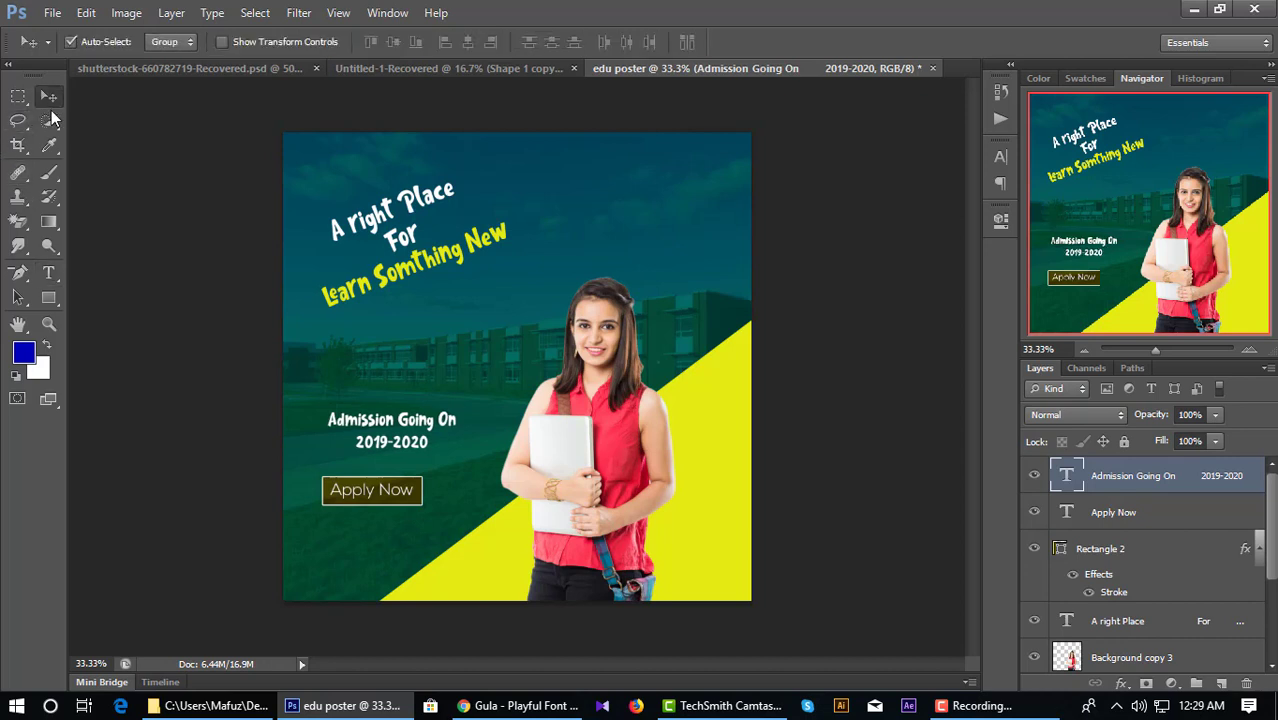
key("shift+Left")
key("shift+Left")
key("shift+Left")
key("shift+Left")
key("shift+Left")
key("shift+Down")
key("shift+Down")
key("shift+Down")
key("shift+Down")
key("shift+Down")
key("shift+Down")
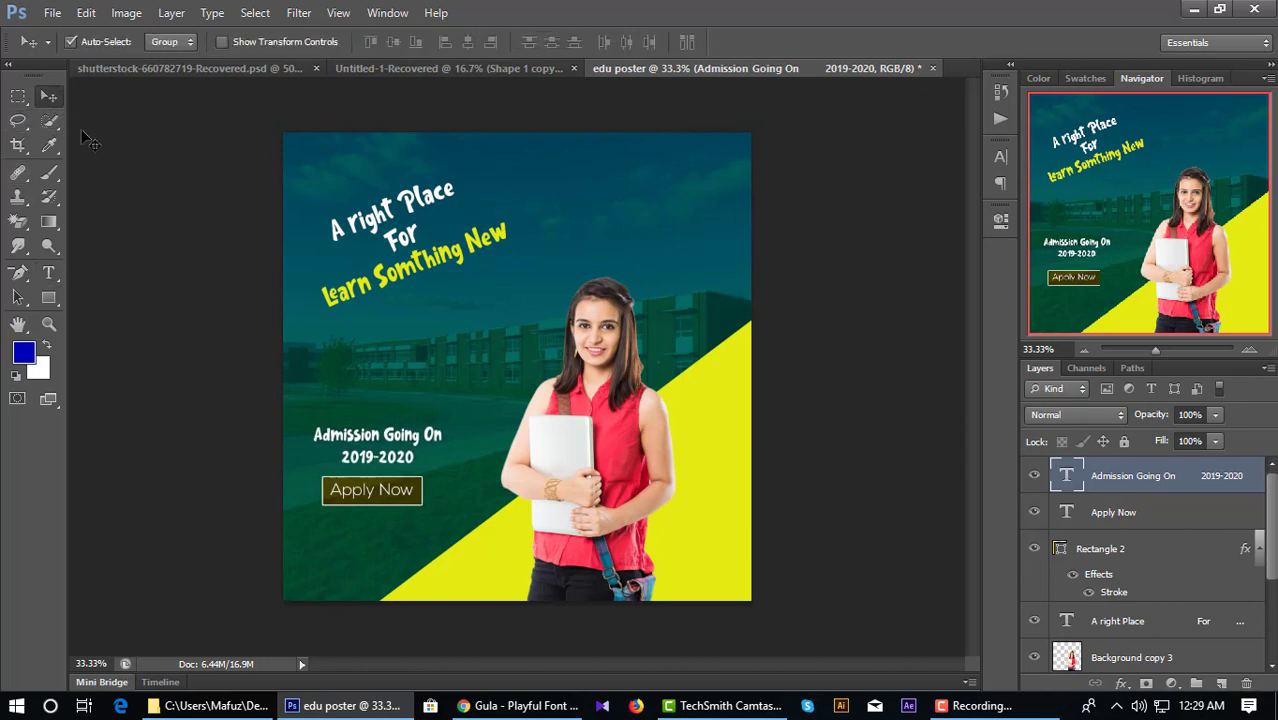
key("shift+Left")
key("shift+Left")
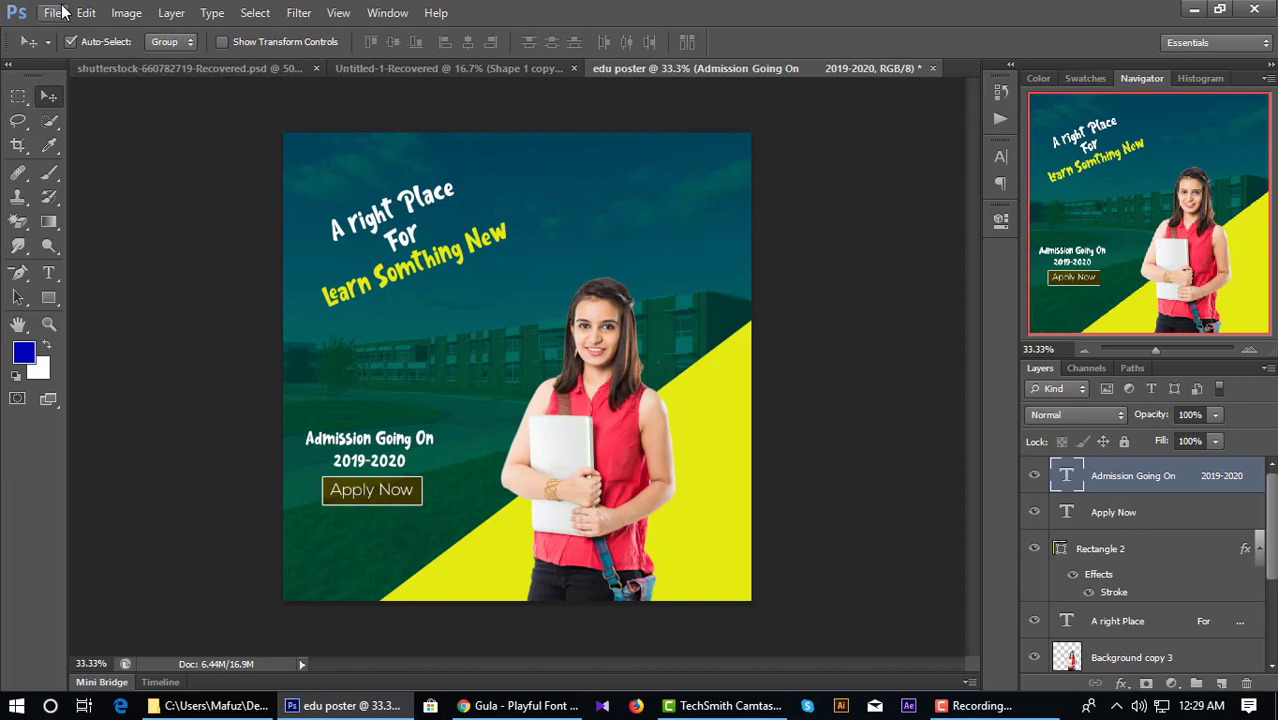
Step: Copy a University of Michigan logo image from the Google Images results in Chrome and paste it into the Photoshop poster
left_click(518, 706)
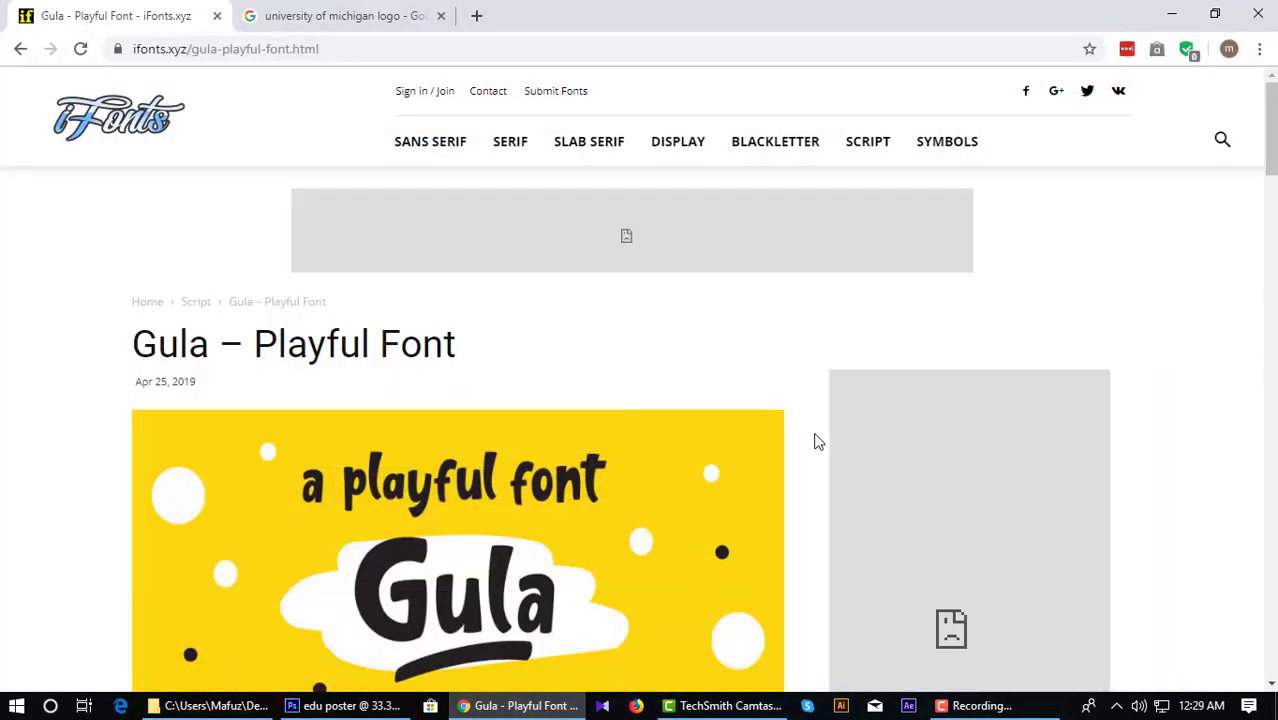
left_click(398, 22)
right_click(1040, 352)
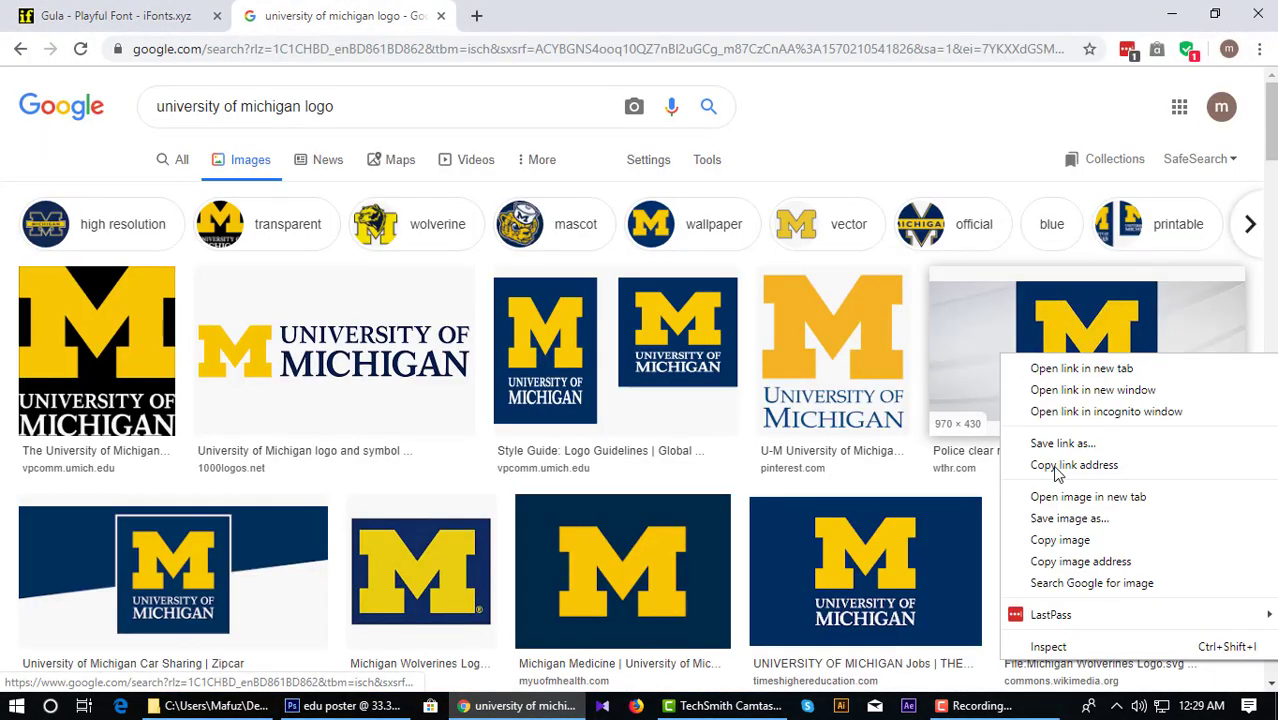
left_click(1060, 540)
key("alt+Tab")
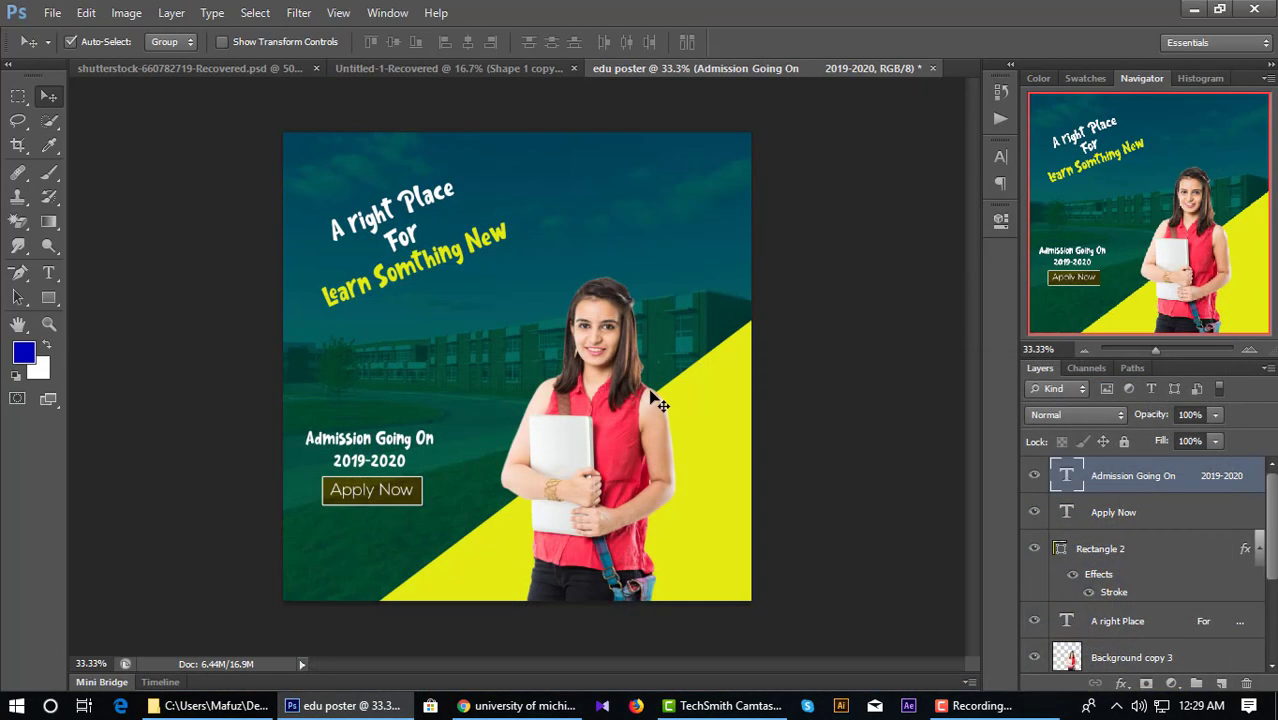
key("ctrl+v")
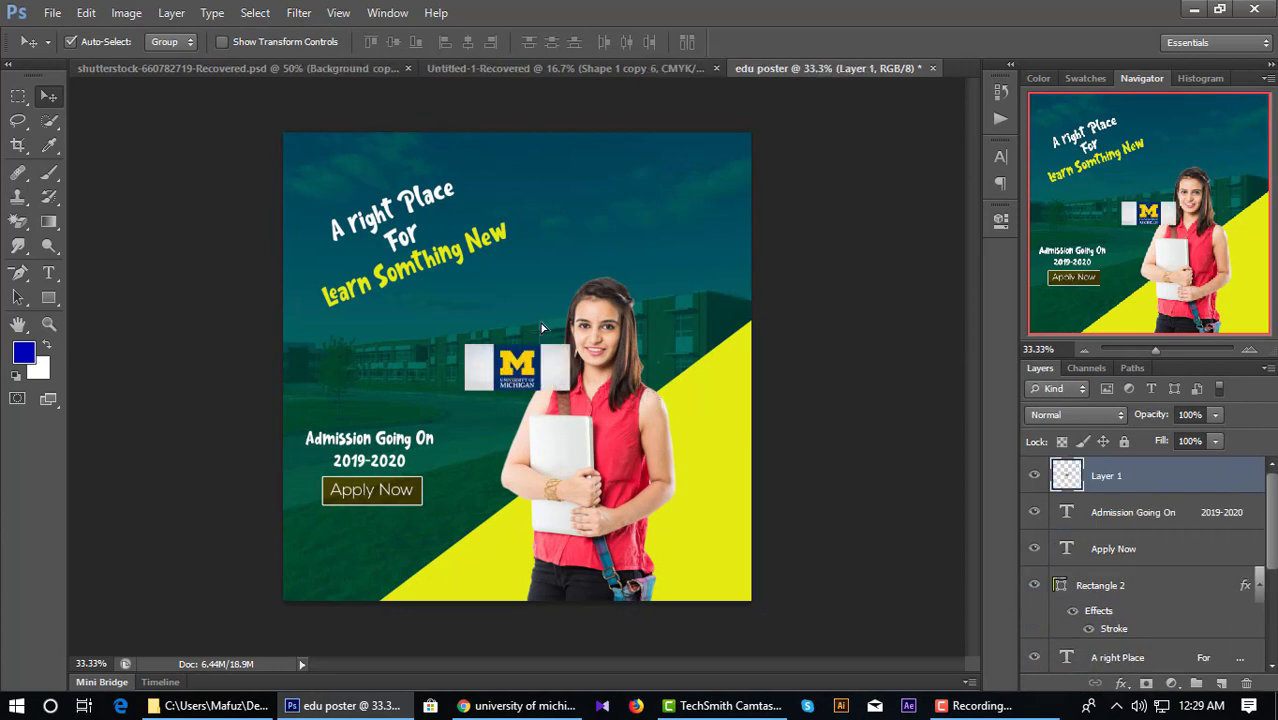
Step: Move the University of Michigan logo image into the poster's upper-right corner and enlarge it to about 144%
left_click_drag(507, 379, 761, 207)
key("ctrl+t")
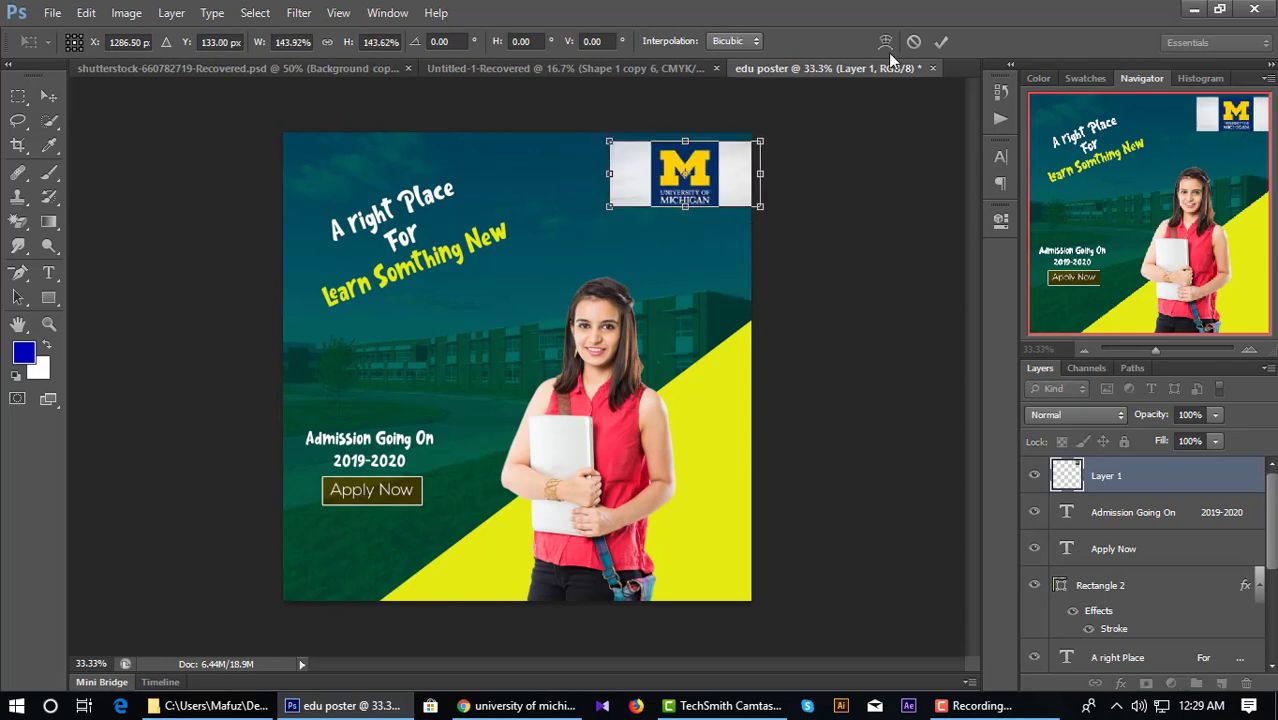
left_click(941, 41)
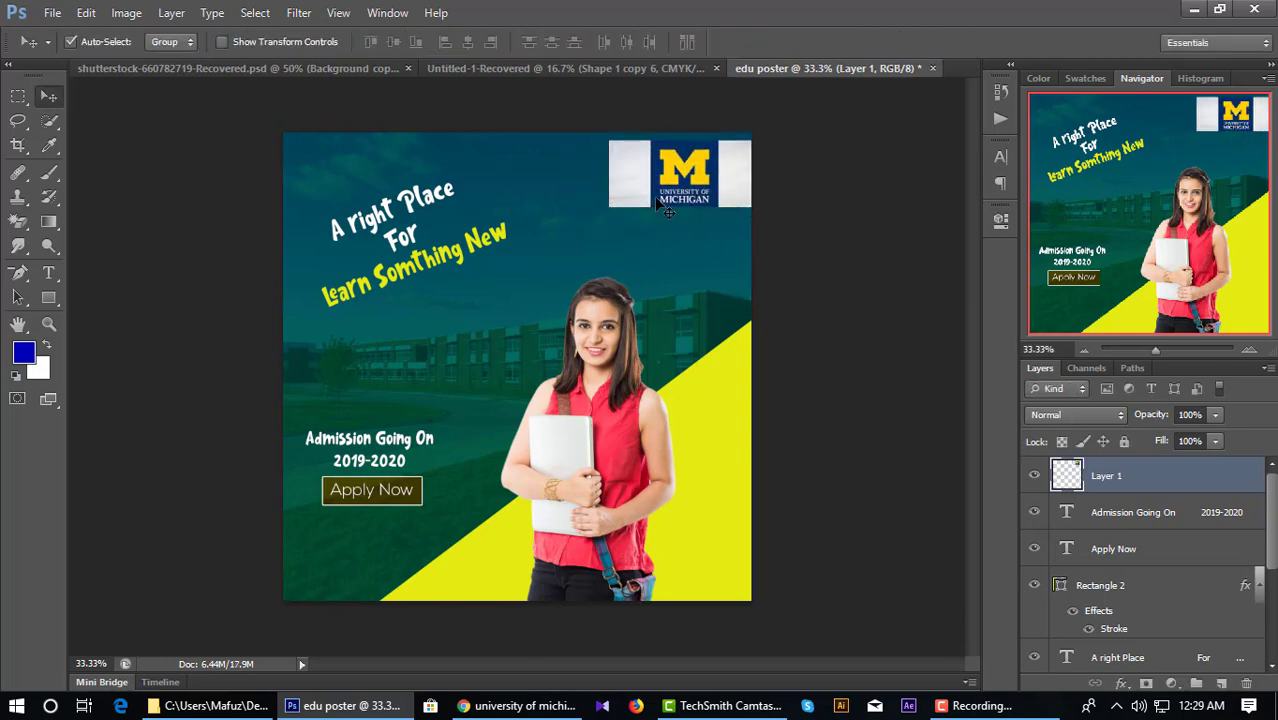
Step: Try to erase the white panels beside the university logo with the Magic Eraser, and undo the erasures
scroll(751, 156, "up", 4)
left_click_drag(737, 183, 678, 308)
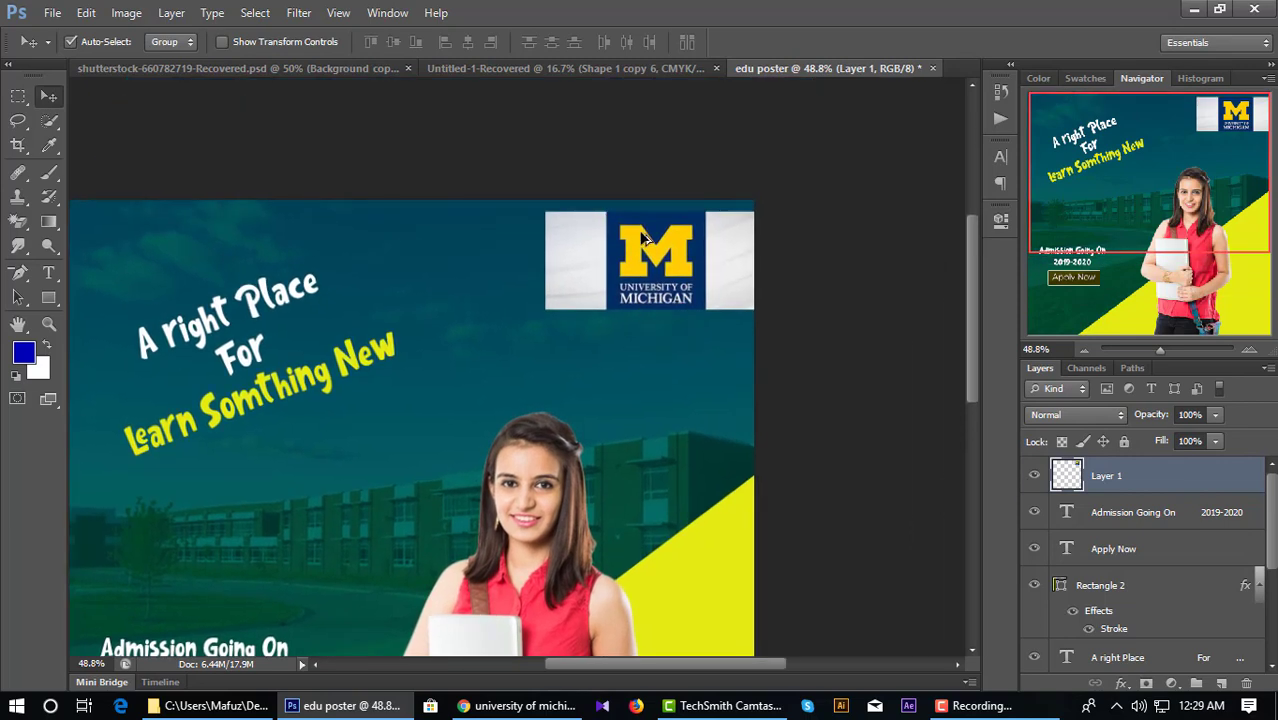
scroll(643, 237, "up", 5)
left_click(18, 221)
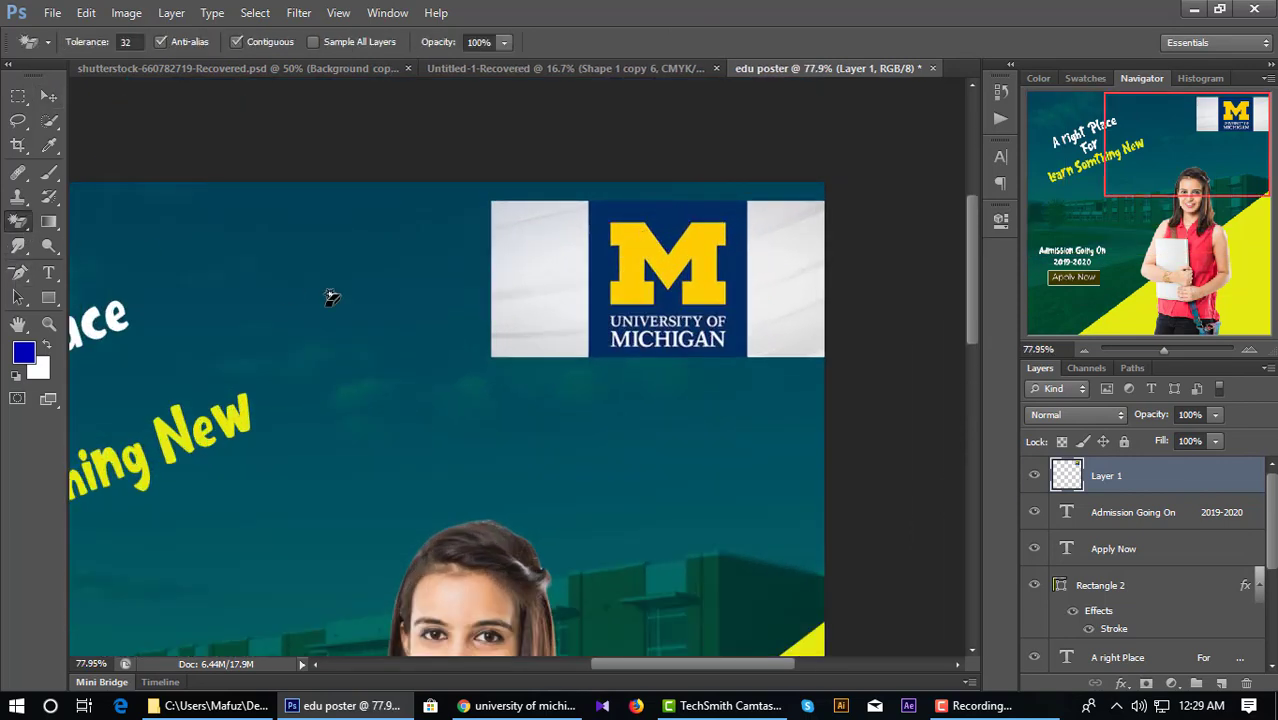
left_click(540, 298)
left_click(819, 285)
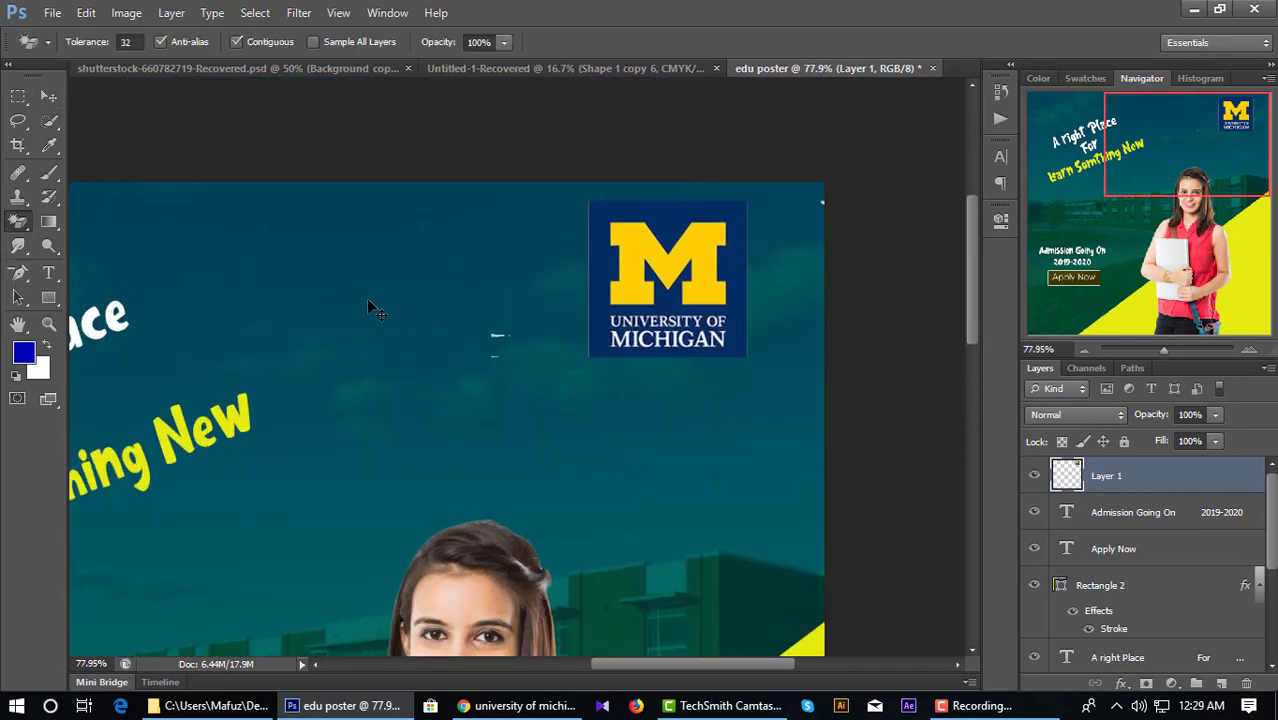
key("ctrl+alt+z")
key("ctrl+alt+z")
left_click(517, 350)
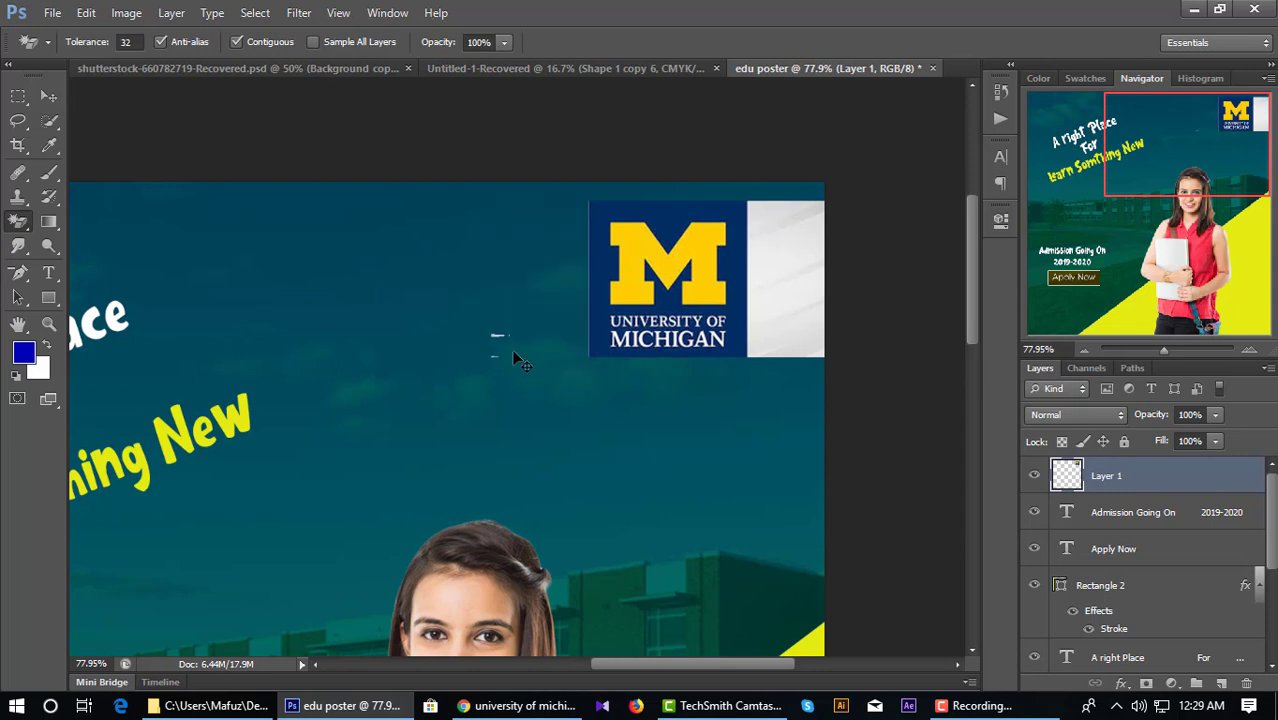
key("ctrl+z")
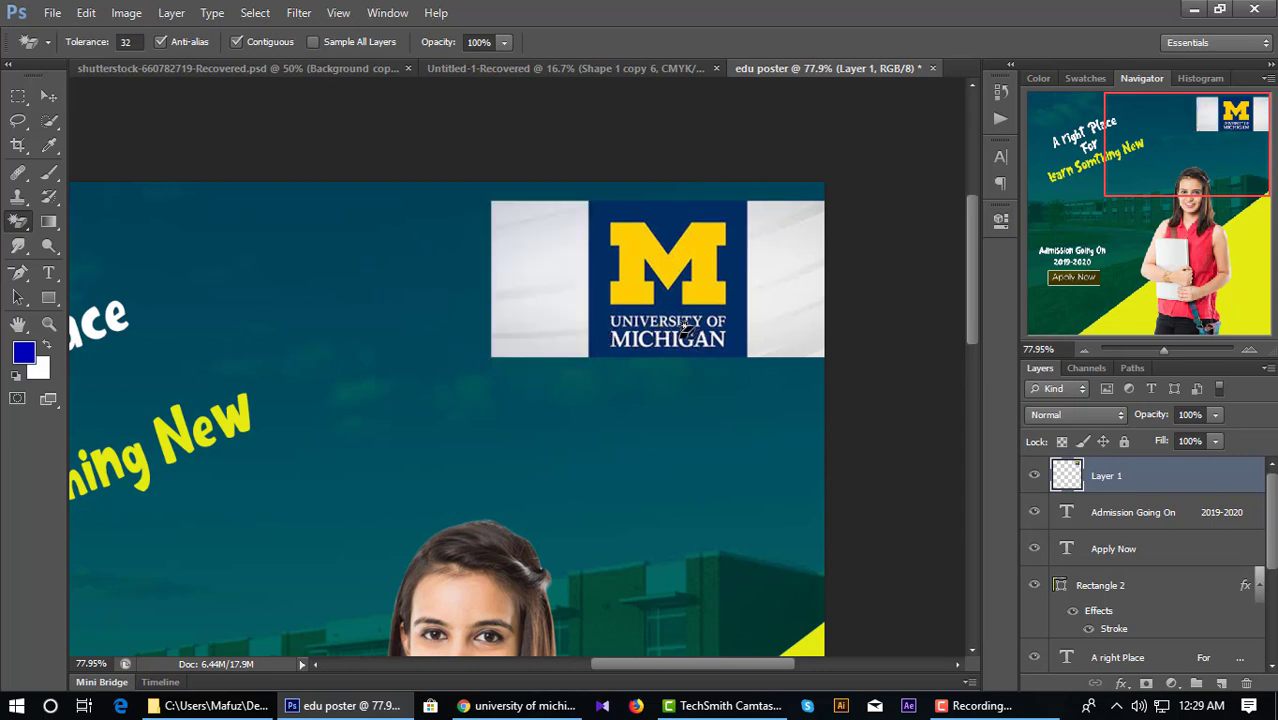
Step: Select the white panels on both sides of the blue logo with rectangular marquees, delete them and deselect
left_click(19, 99)
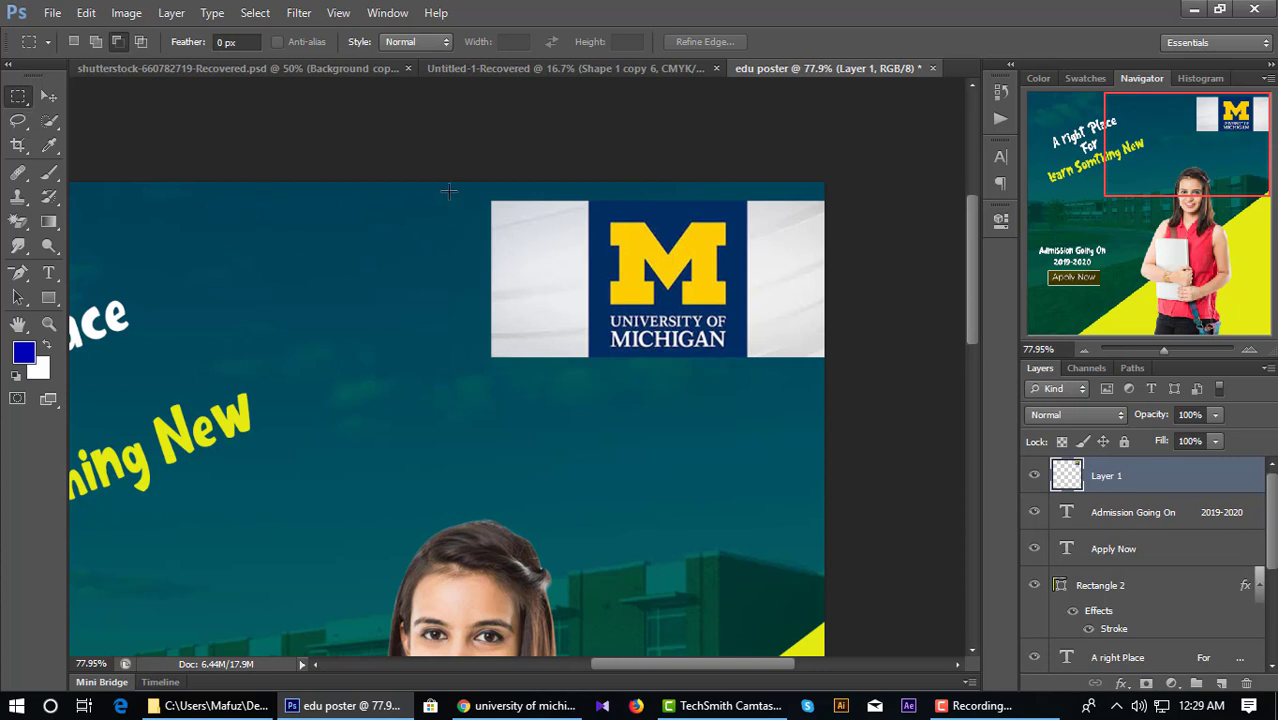
left_click_drag(463, 182, 586, 405)
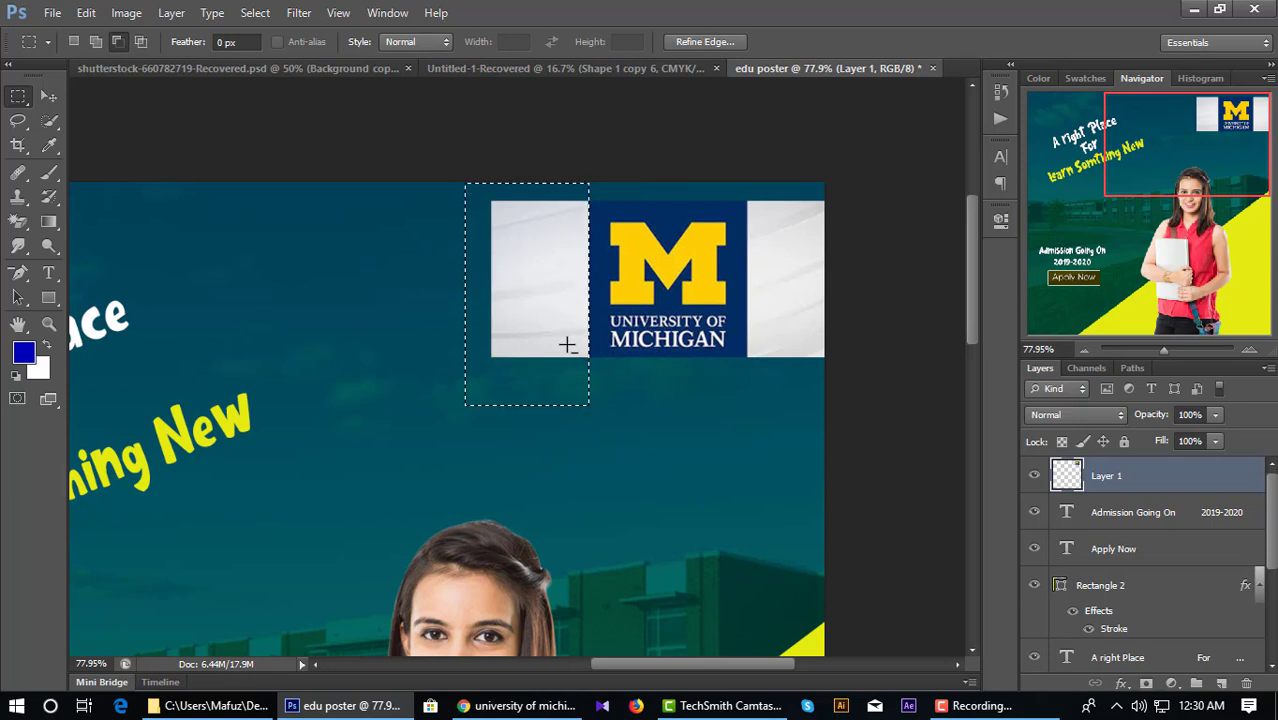
left_click(96, 43)
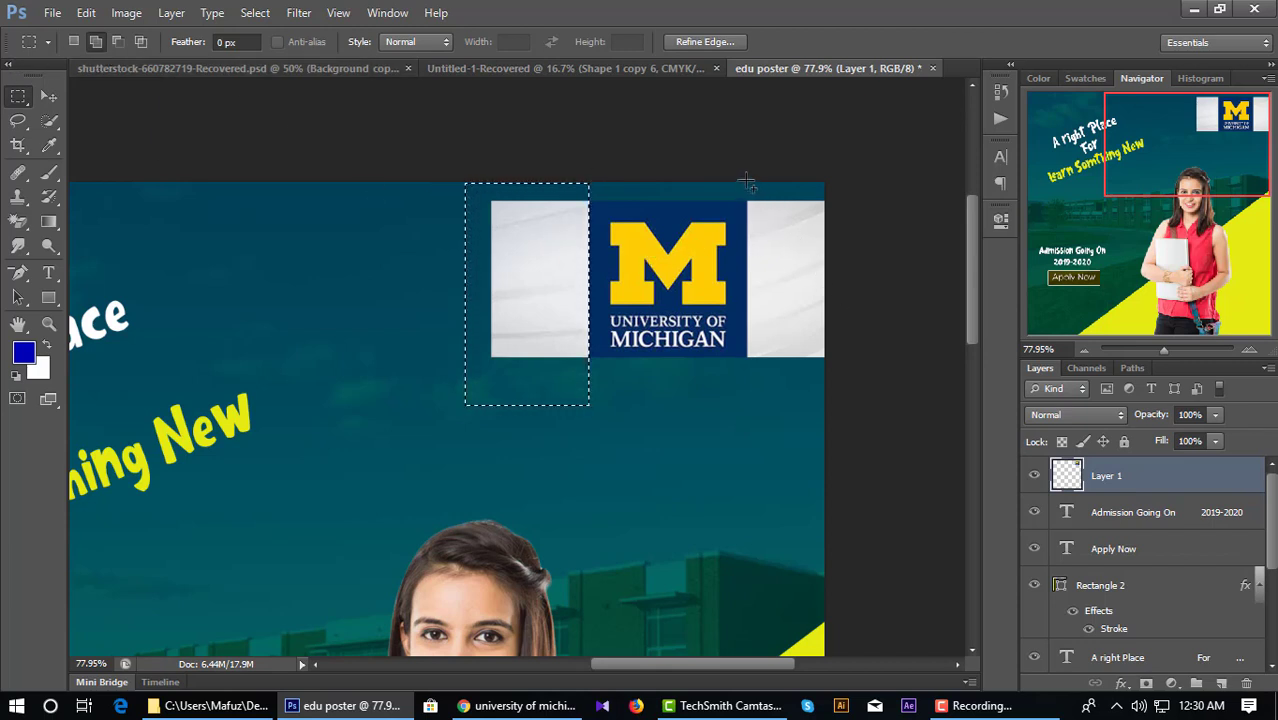
left_click_drag(746, 183, 822, 408)
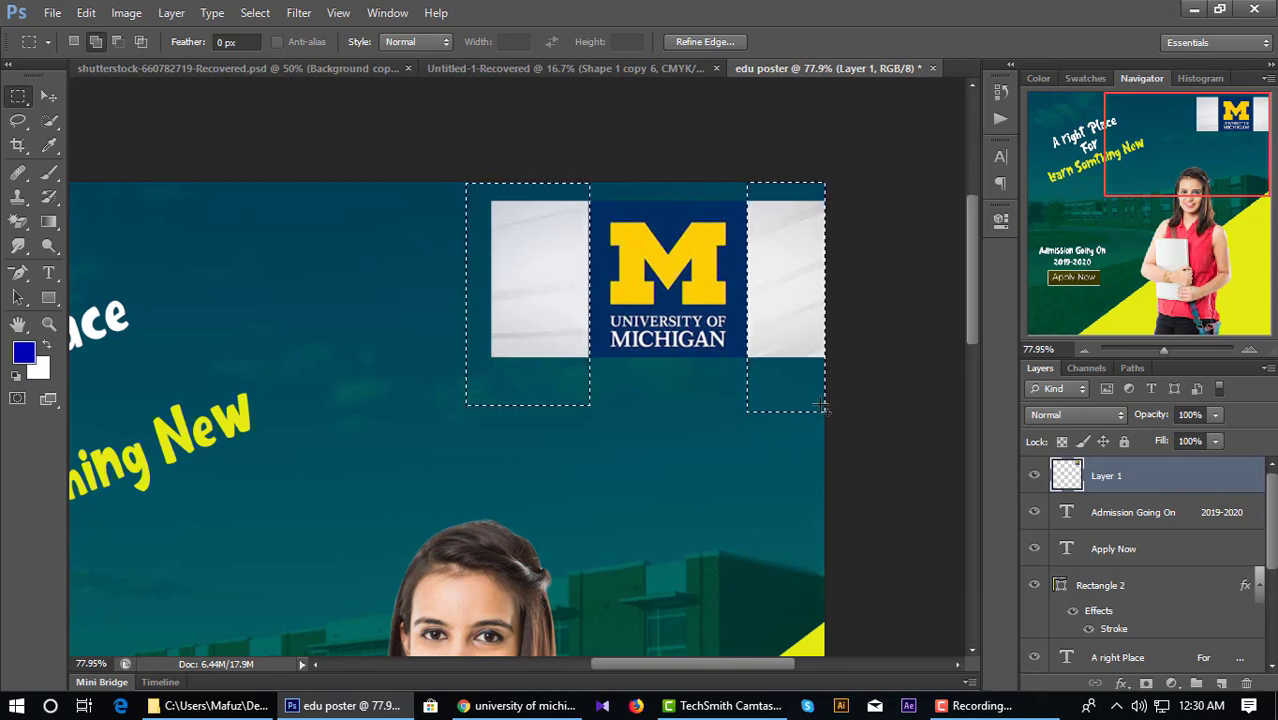
key("Delete")
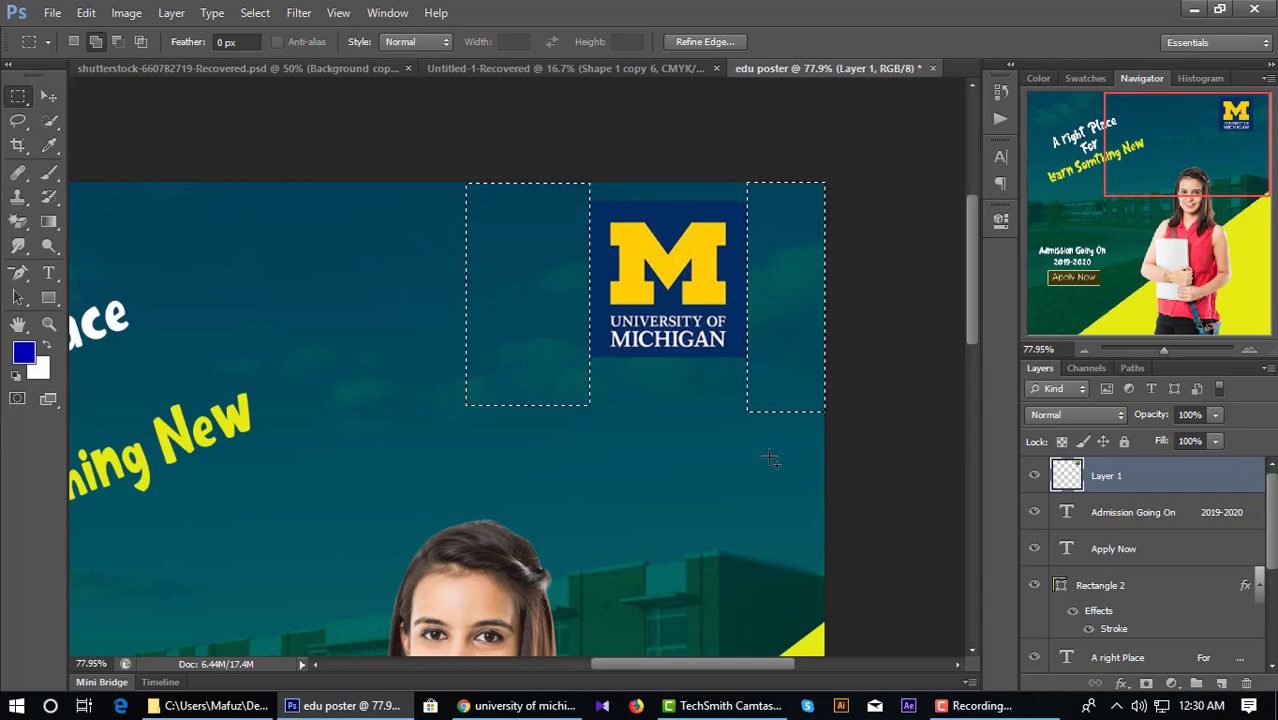
key("ctrl+d")
scroll(770, 458, "down", 3)
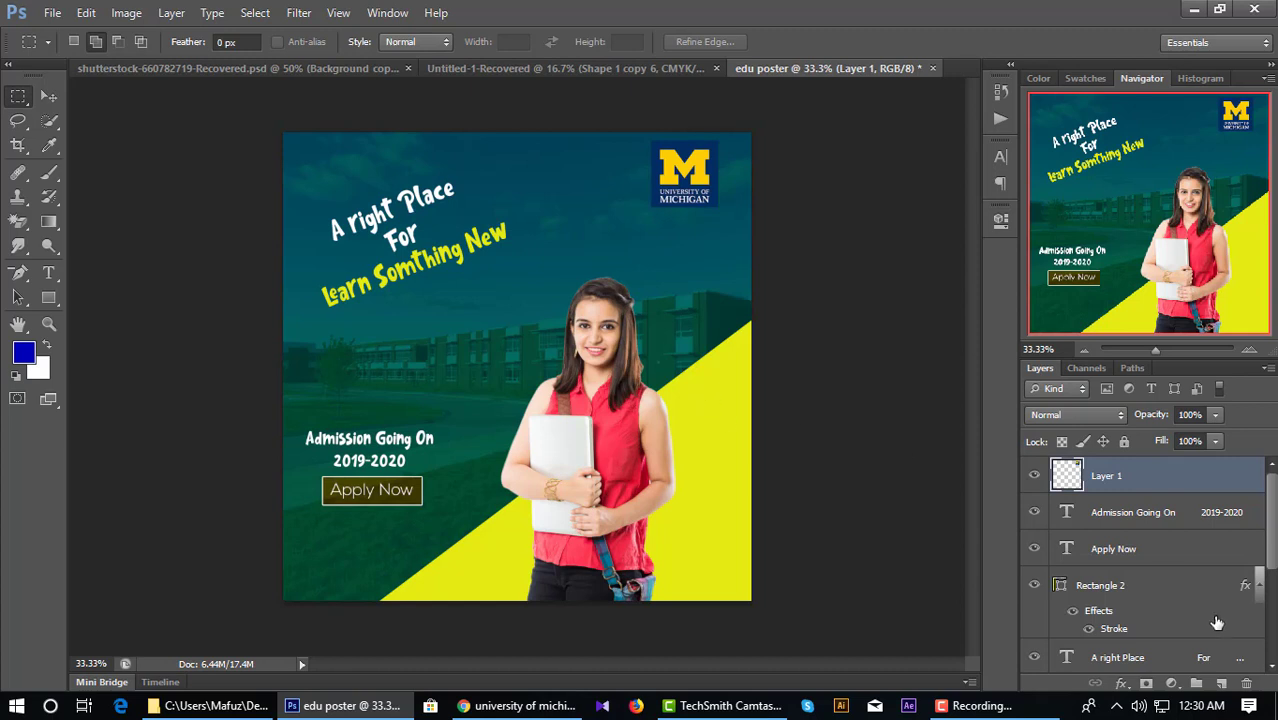
Step: Try out blending modes on the yellow diagonal shape (Rectangle 1) and settle on Hard Light
scroll(1217, 623, "down", 3)
left_click(1114, 548)
left_click(1075, 416)
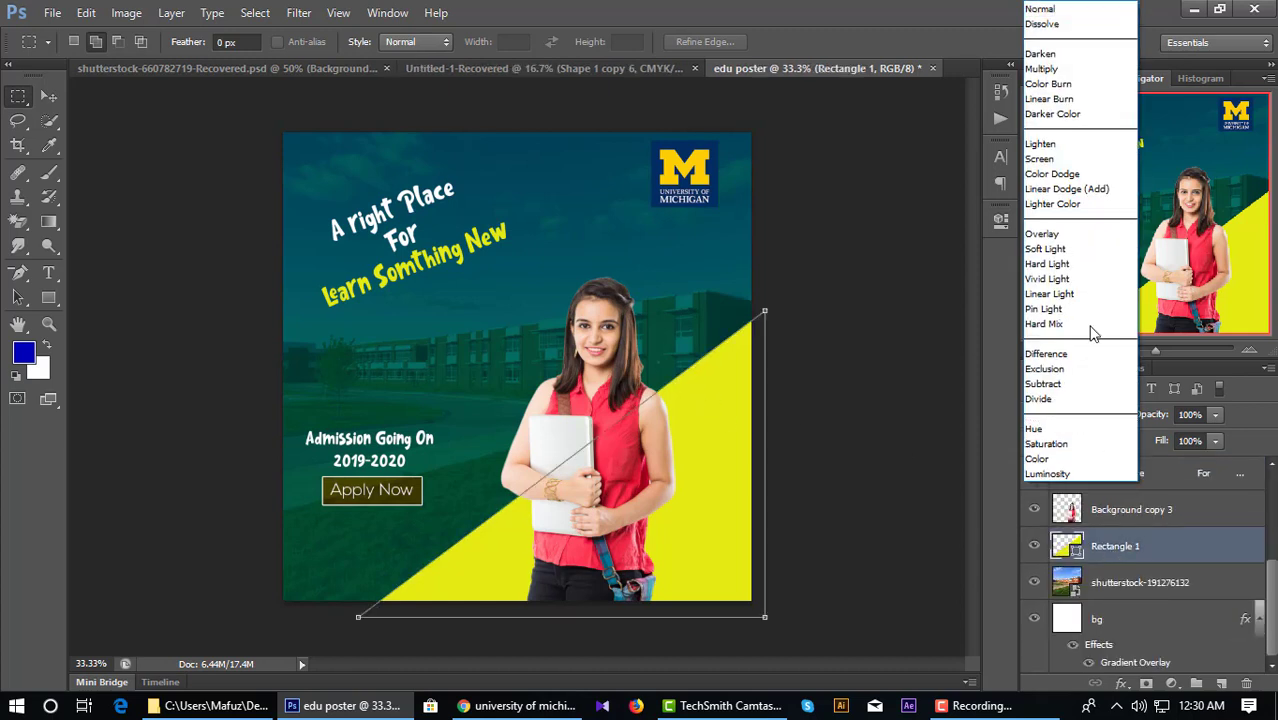
left_click(1052, 174)
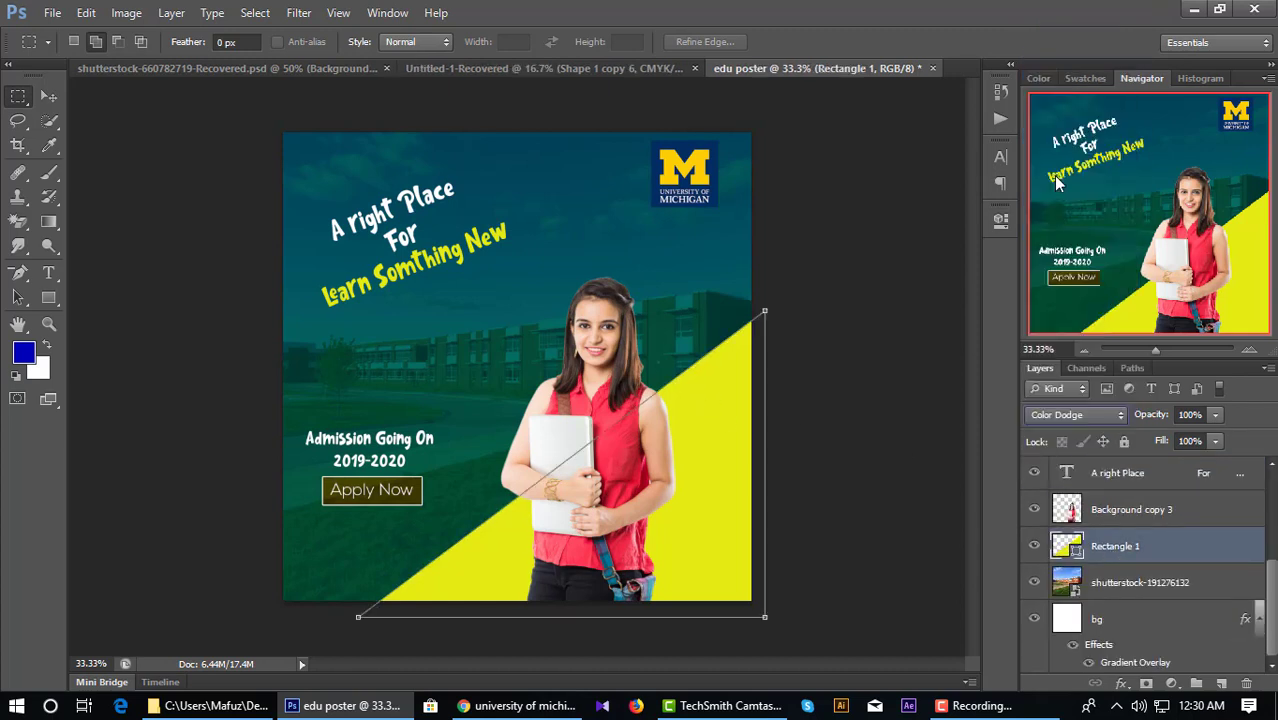
key("Up")
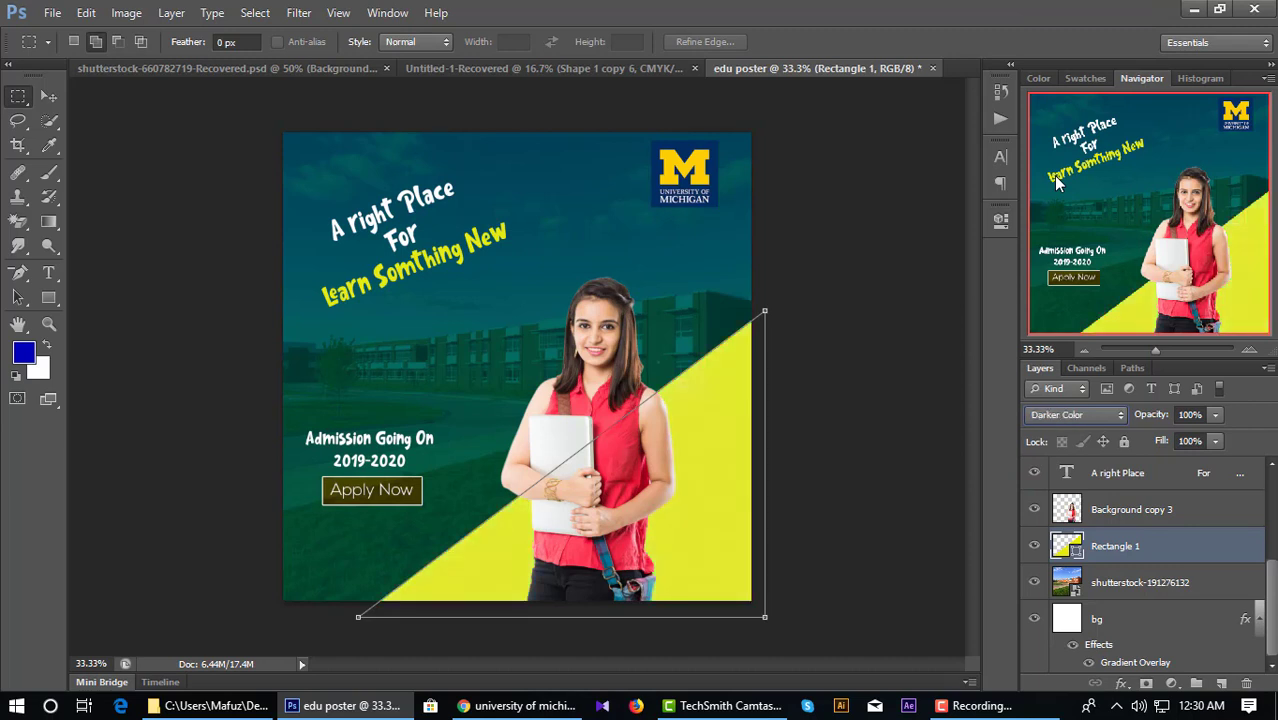
key("Up")
key("Up")
key("Up")
key("Up")
key("Up")
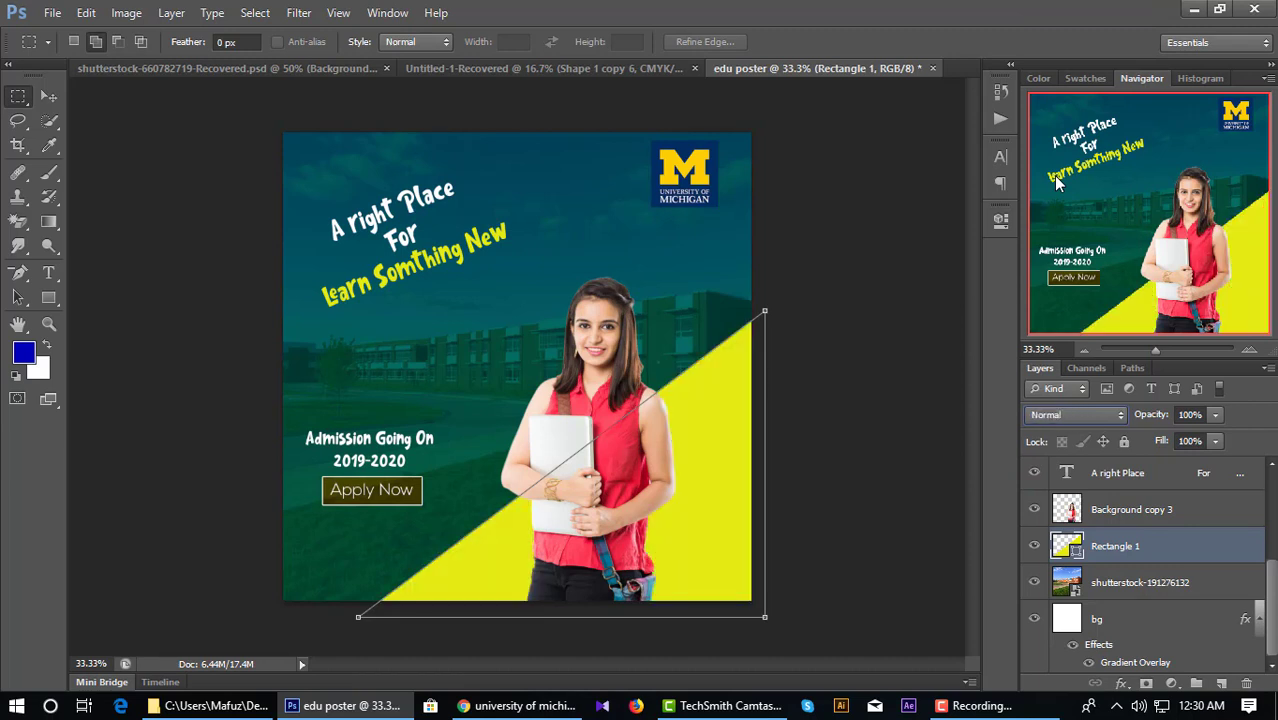
key("Down")
key("Down")
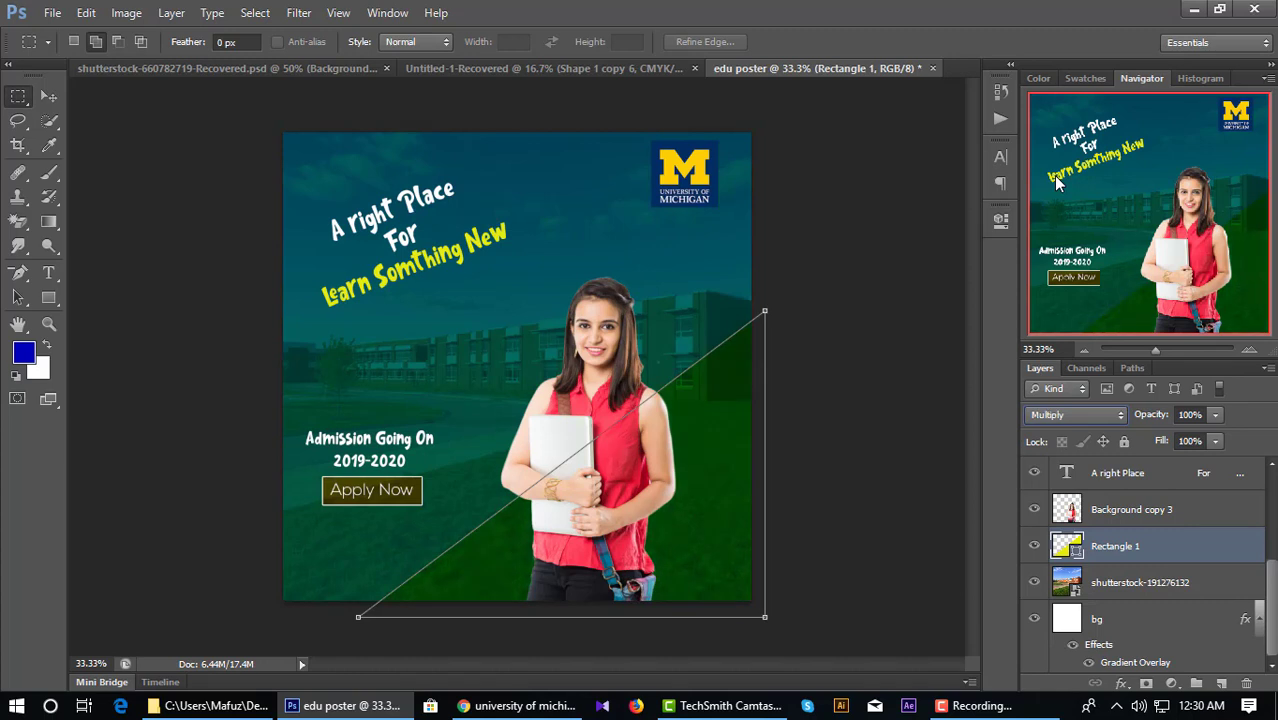
key("Down")
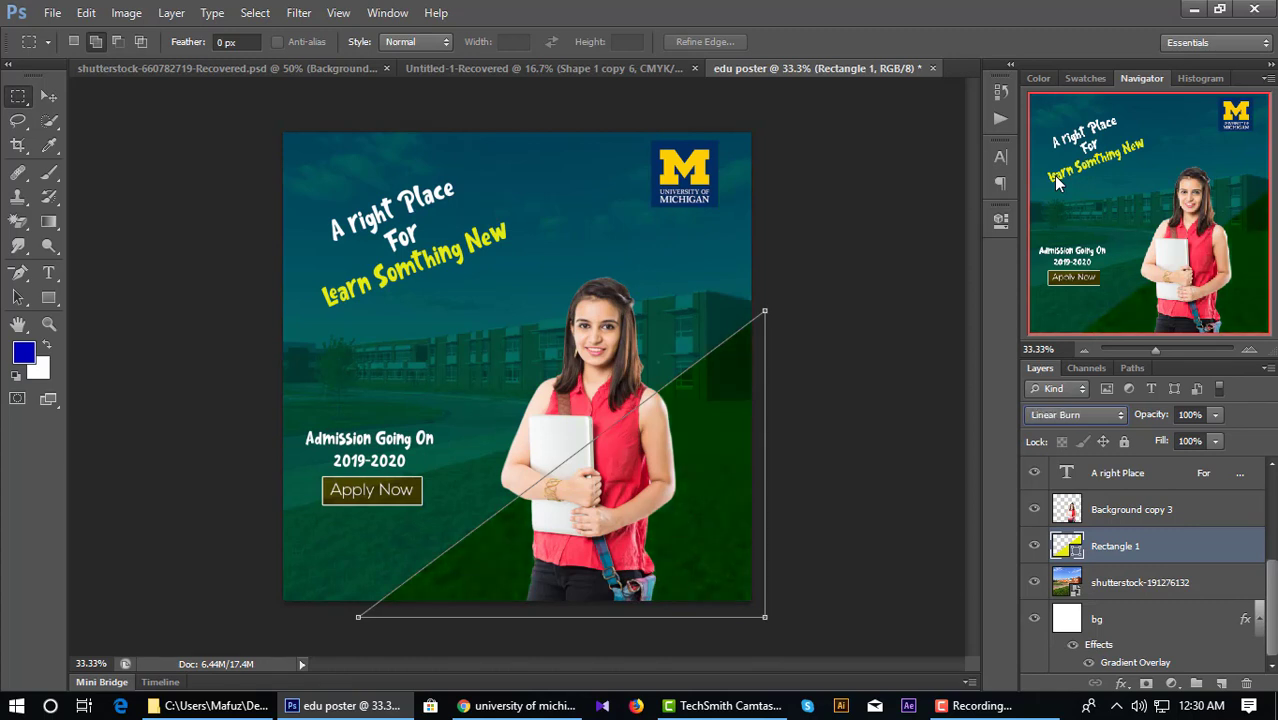
key("Down")
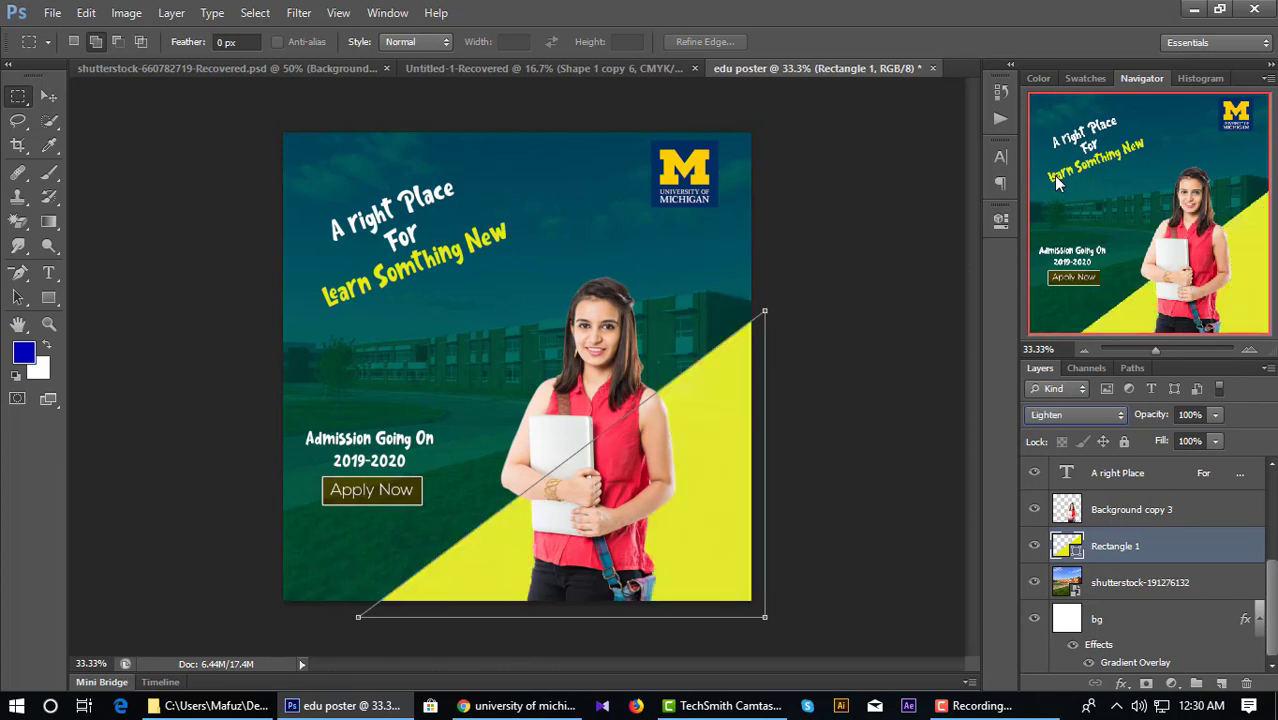
key("Down")
key("Down")
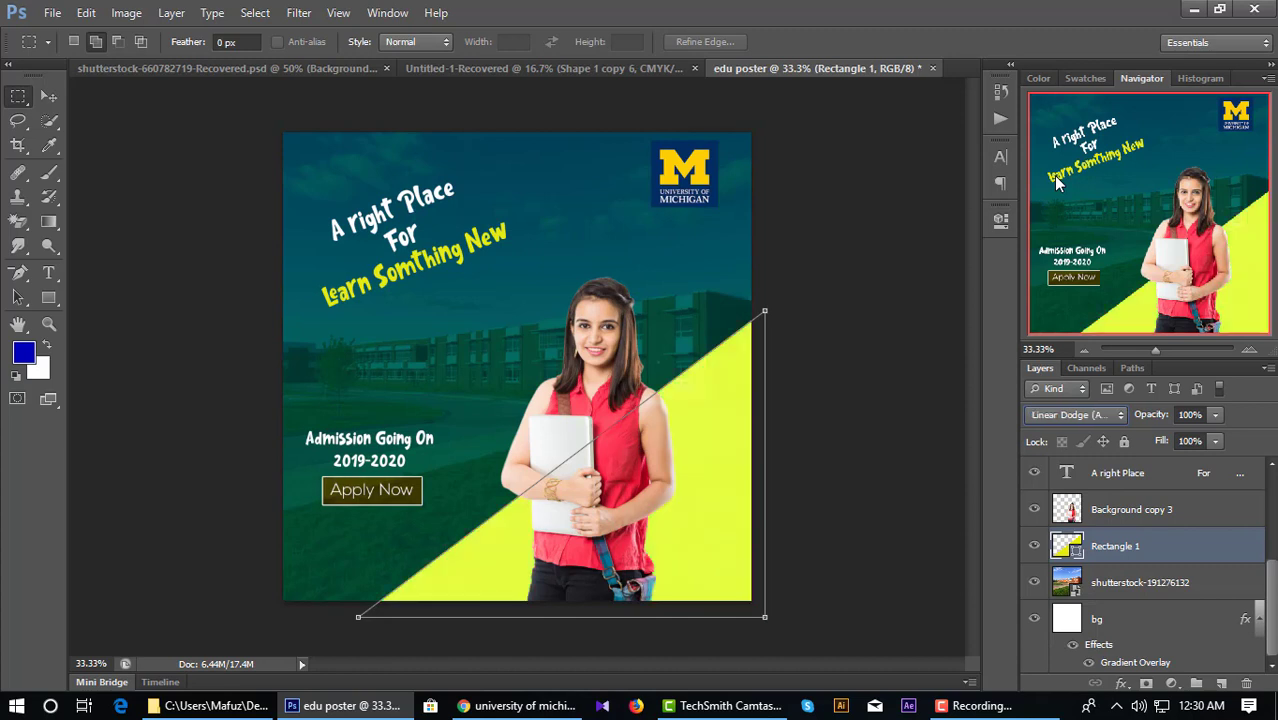
key("Down")
key("Up")
key("Down")
key("Down")
key("Down")
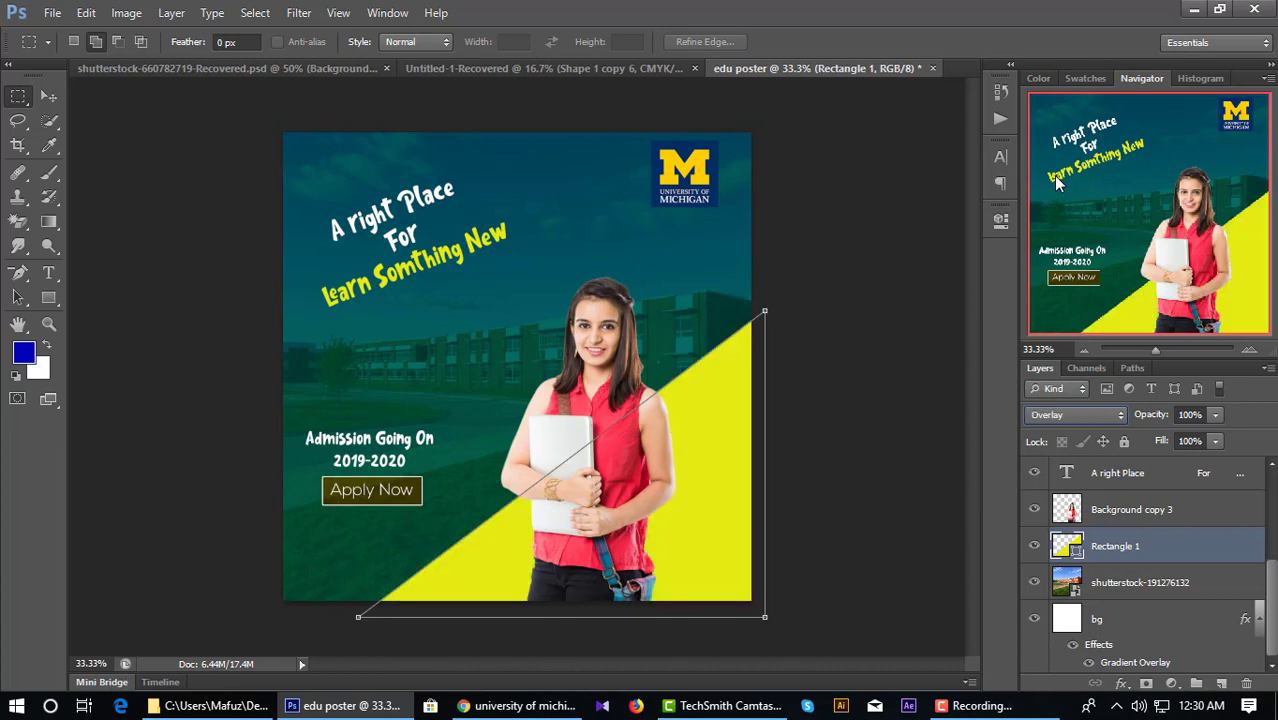
key("Up")
key("Down")
key("Up")
key("Down")
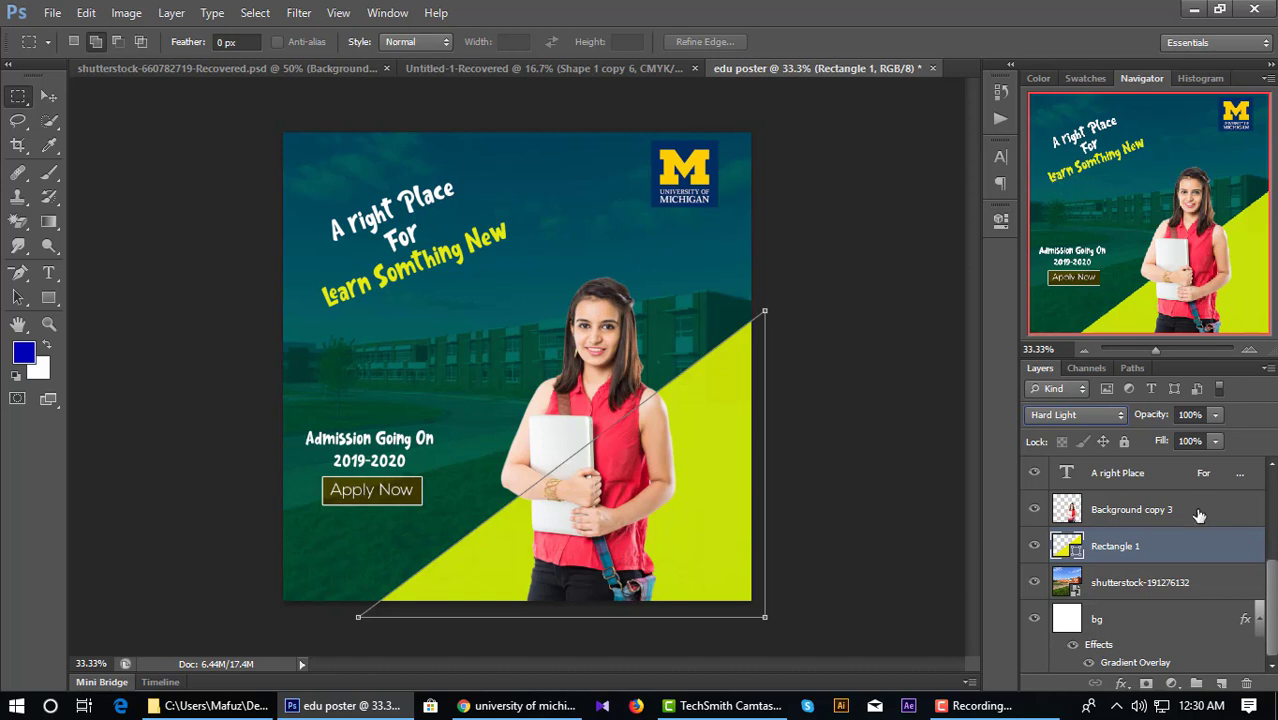
Step: Lower the opacity of the diagonal Rectangle 1 shape to 71% and deselect its layer
mouse_move(1147, 420)
left_mouse_down()
mouse_move(1135, 420)
mouse_move(1150, 422)
left_mouse_up()
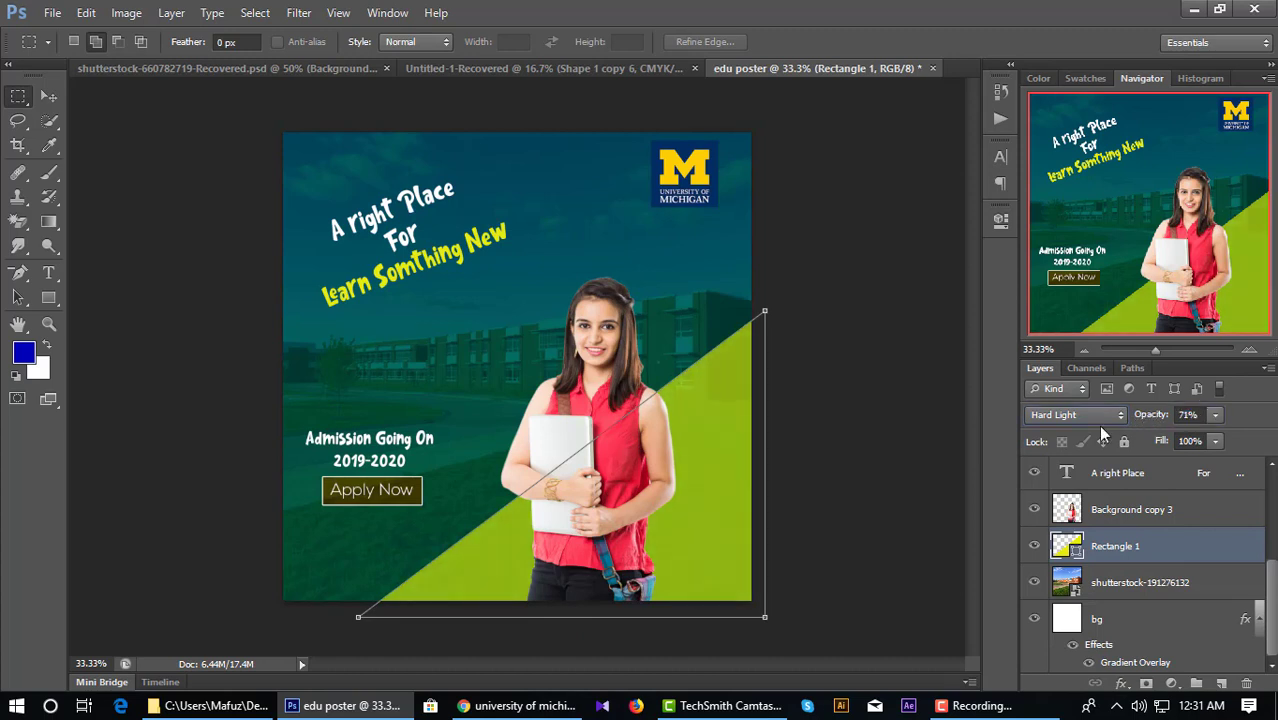
key("v")
left_click(848, 393)
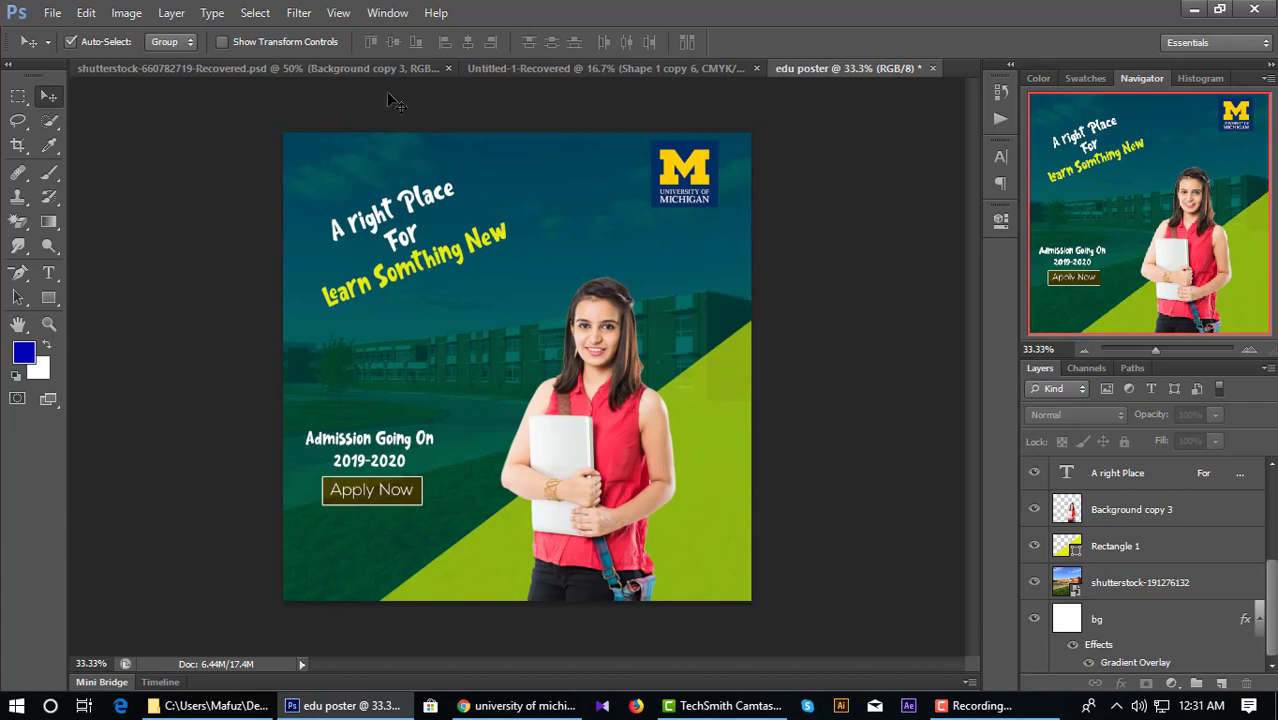
Step: Bring the white halftone dot shape from Untitled-1-Recovered into the edu poster and place its layer directly beneath Rectangle 1
left_click(527, 69)
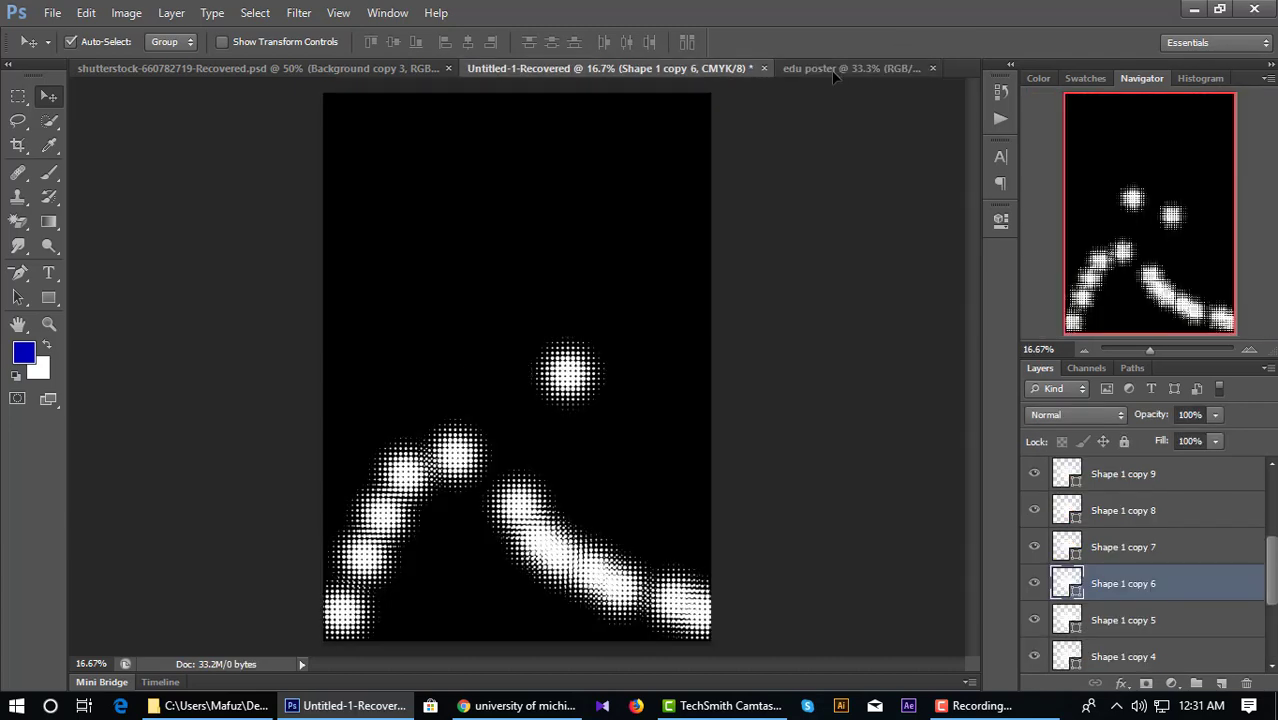
left_click_drag(833, 77, 742, 411)
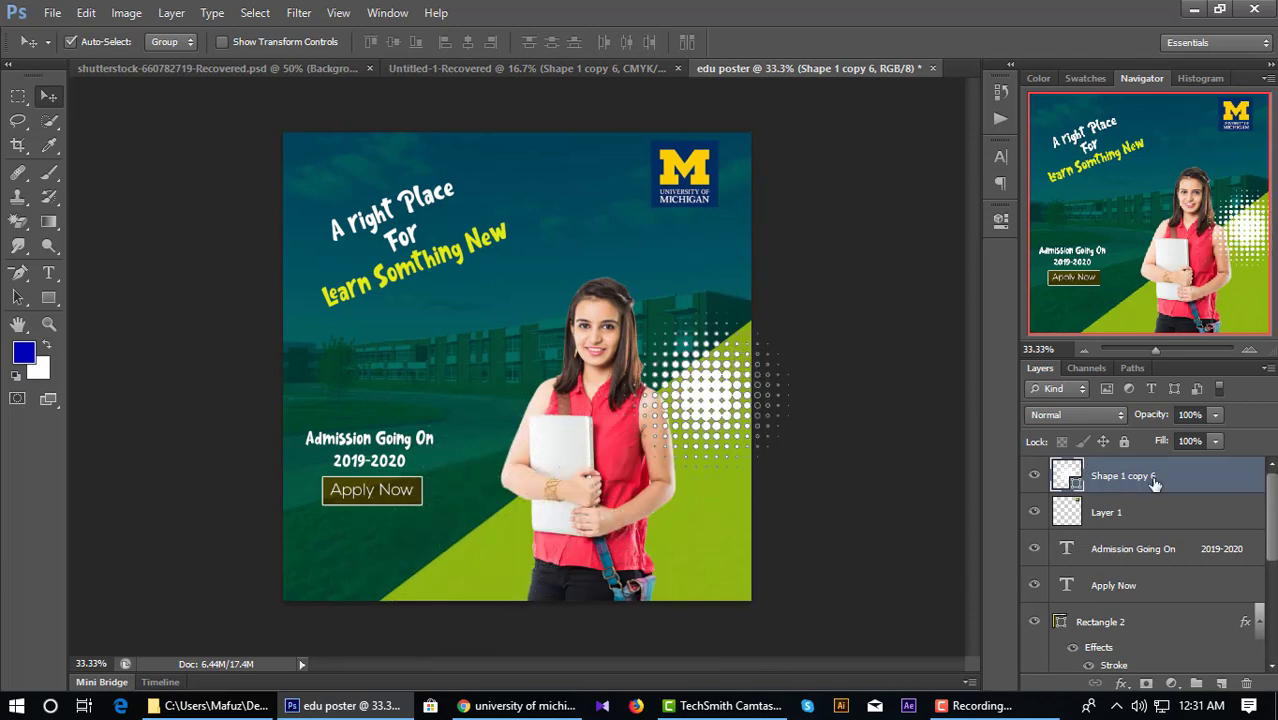
left_click_drag(1154, 482, 1125, 563)
left_click(740, 405)
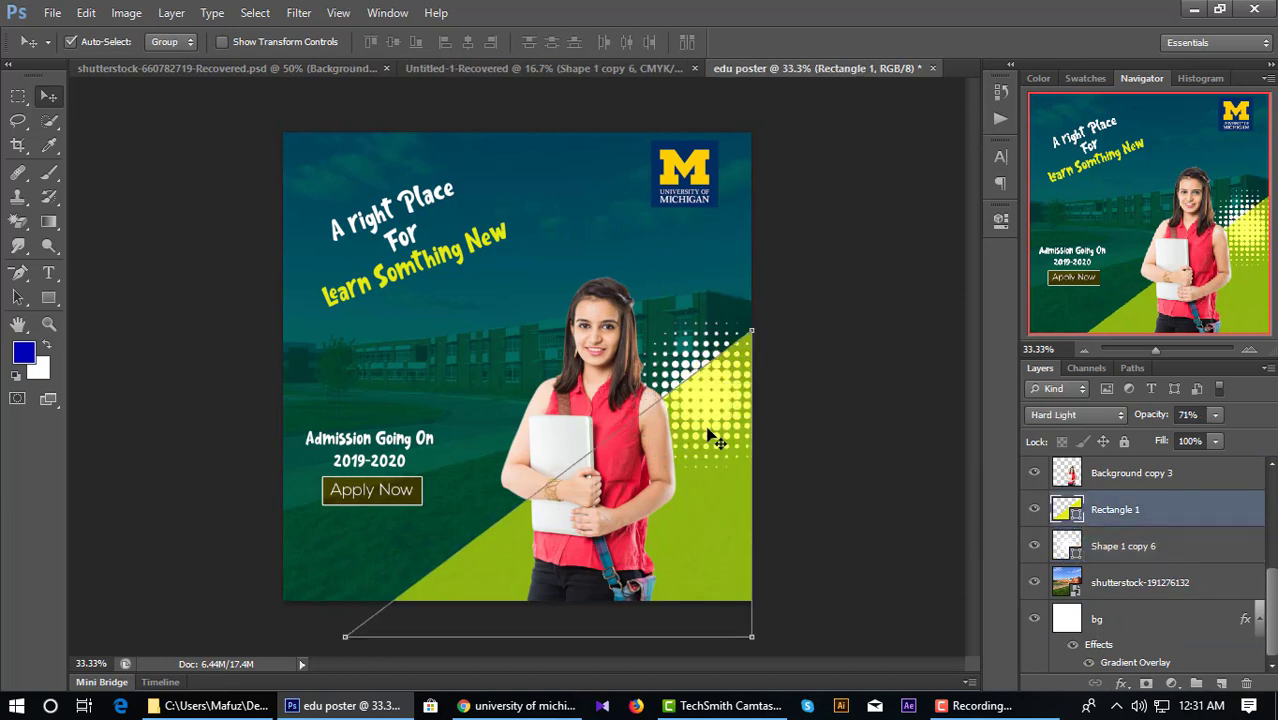
key("ctrl+z")
left_click(1102, 556)
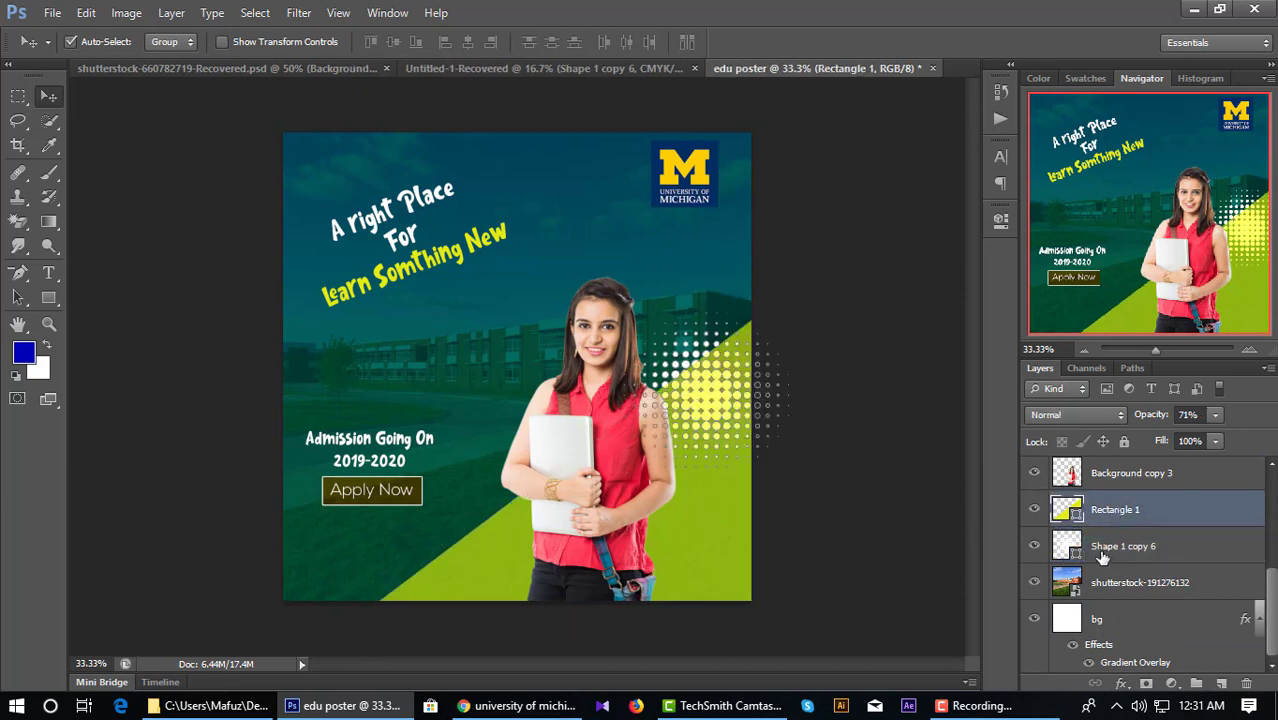
mouse_move(727, 412)
left_mouse_down()
mouse_move(743, 392)
mouse_move(729, 412)
left_mouse_up()
key("ctrl+z")
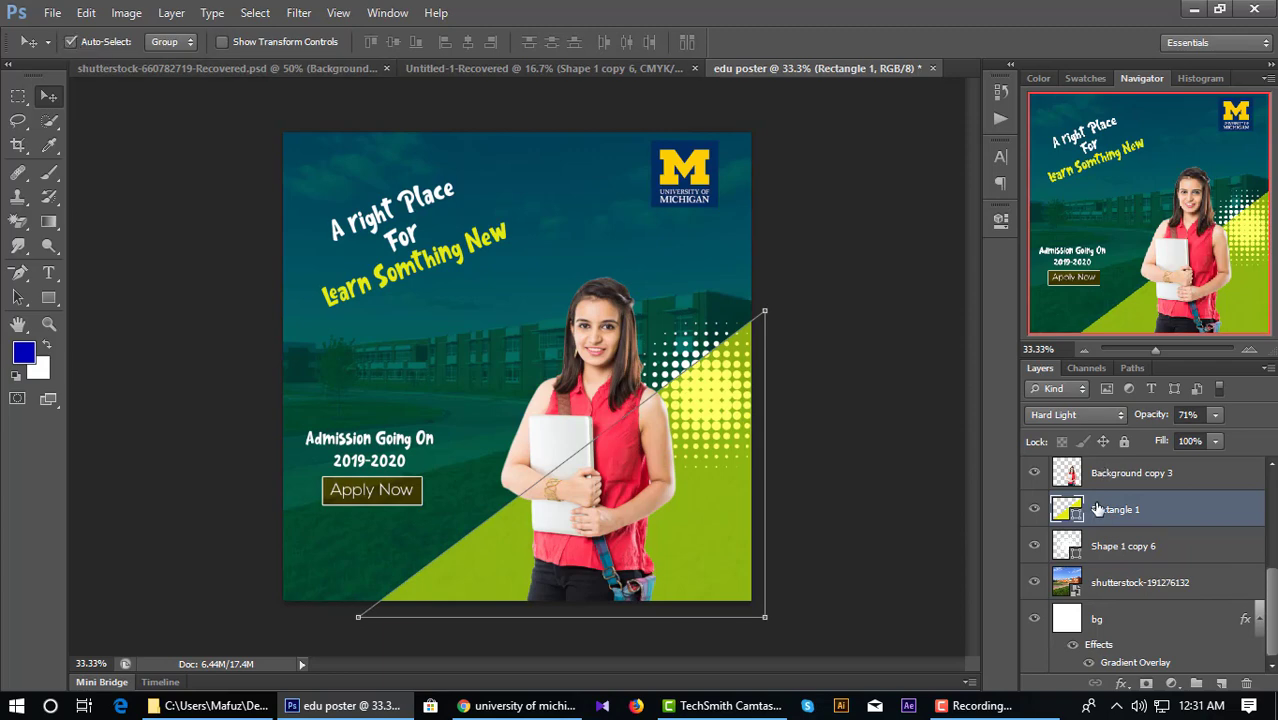
Step: Shift the halftone dot shape slightly left and down behind the student's shoulder and commit the transform
left_click(1102, 546)
key("ctrl+t")
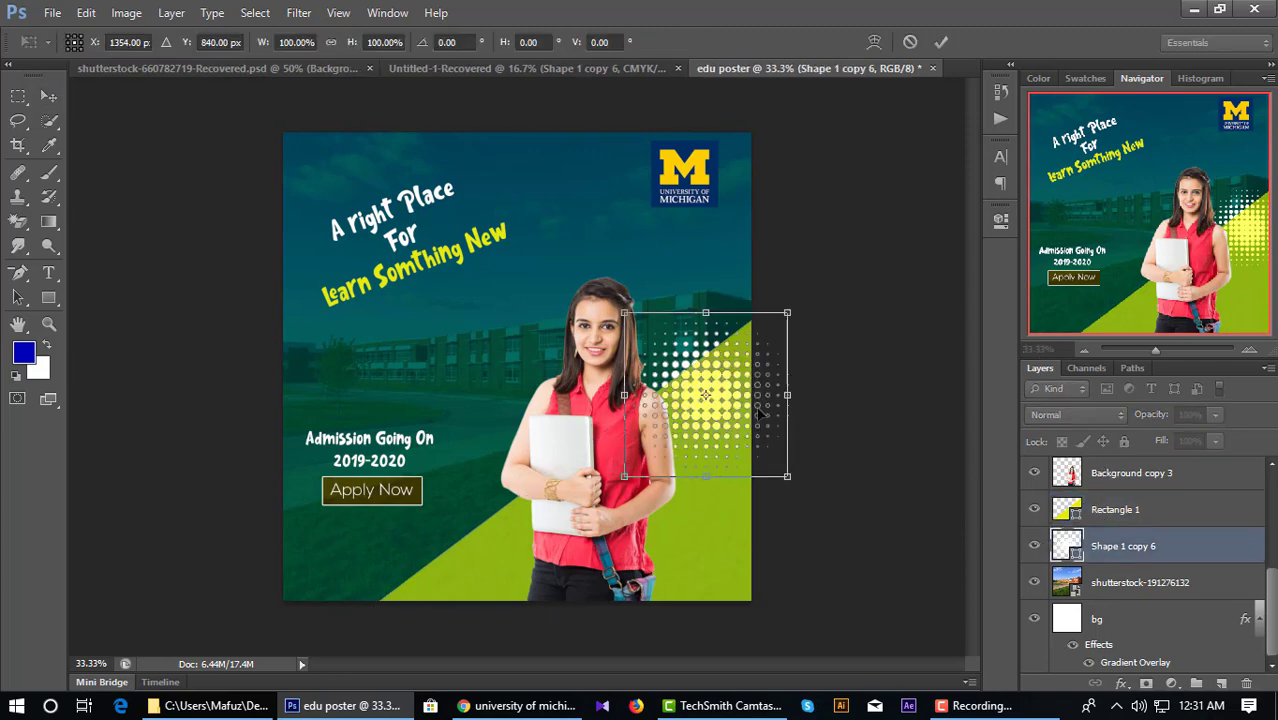
left_click_drag(725, 408, 692, 408)
left_click_drag(678, 352, 682, 394)
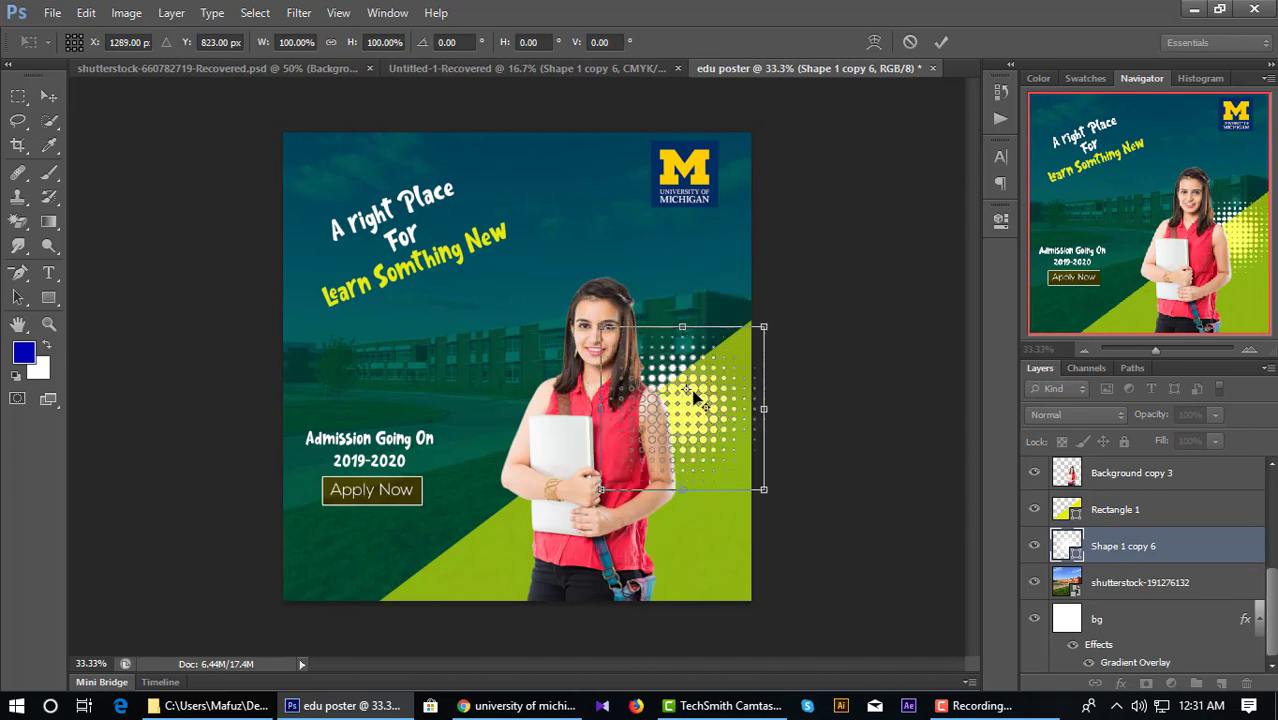
left_click(941, 43)
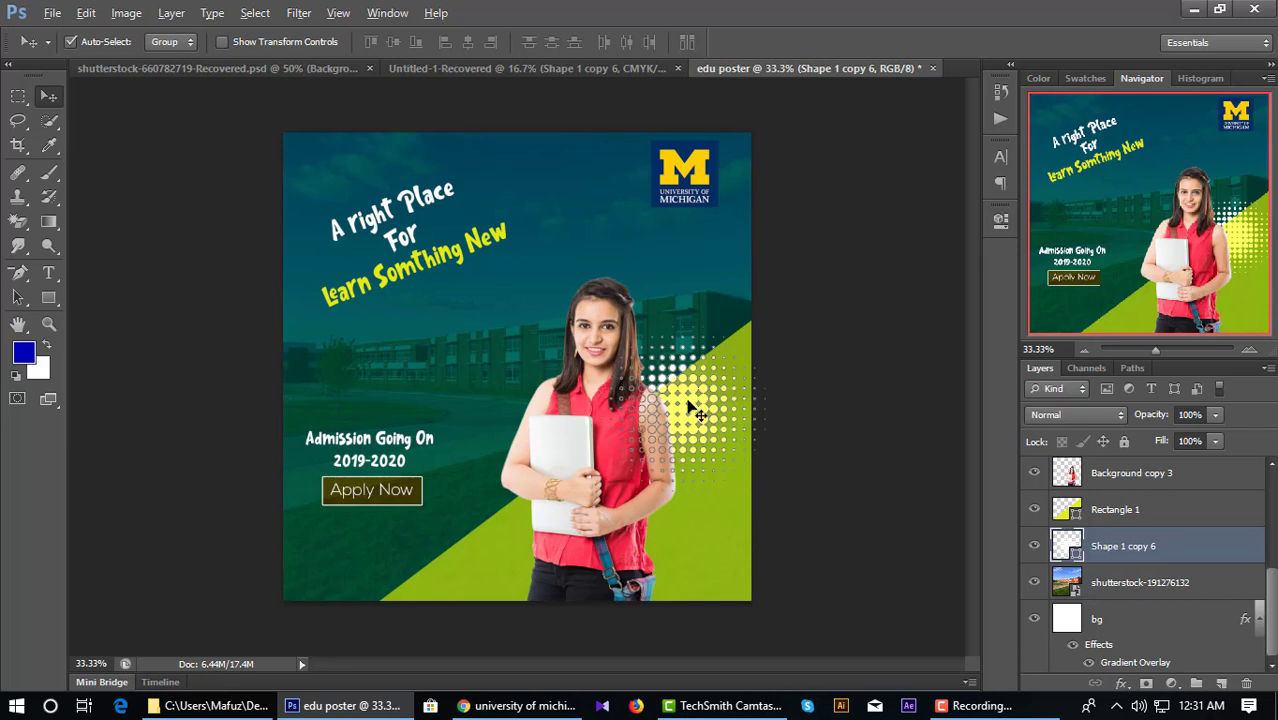
Step: Undo the removal of the green diagonal shape and reselect the halftone dot layer
left_click_drag(686, 405, 578, 484)
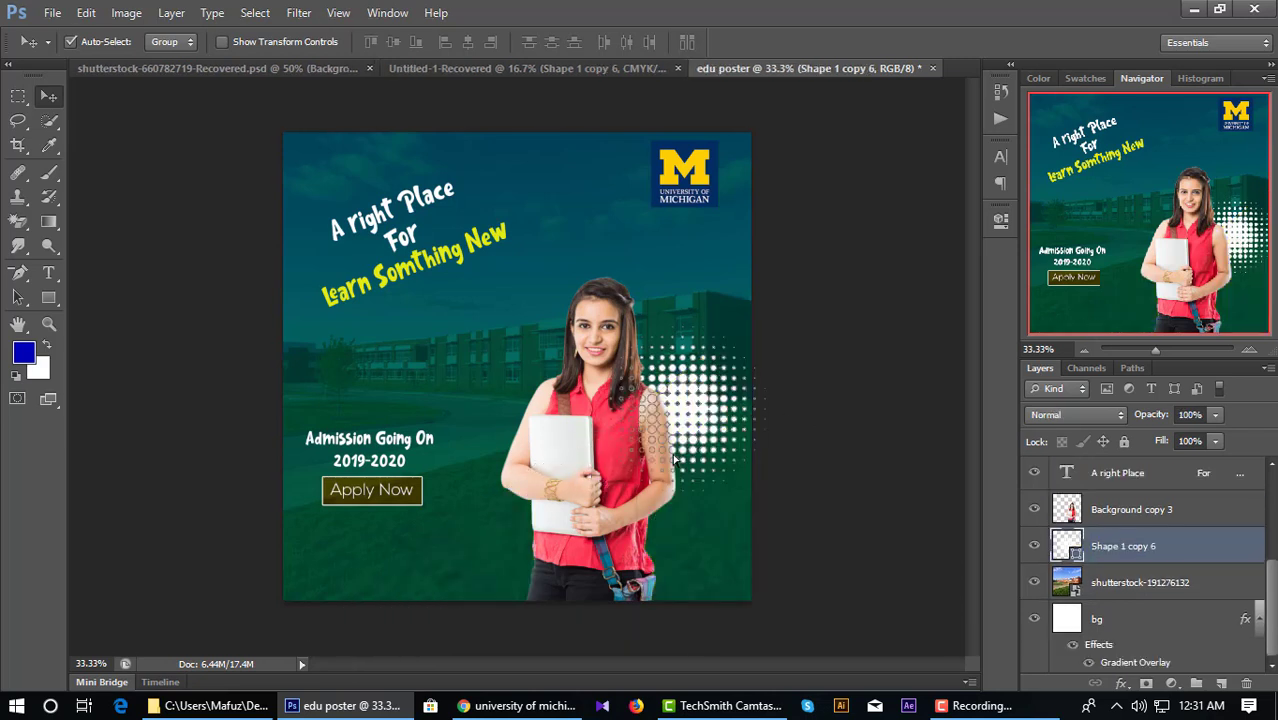
key("ctrl+z")
left_click(1128, 580)
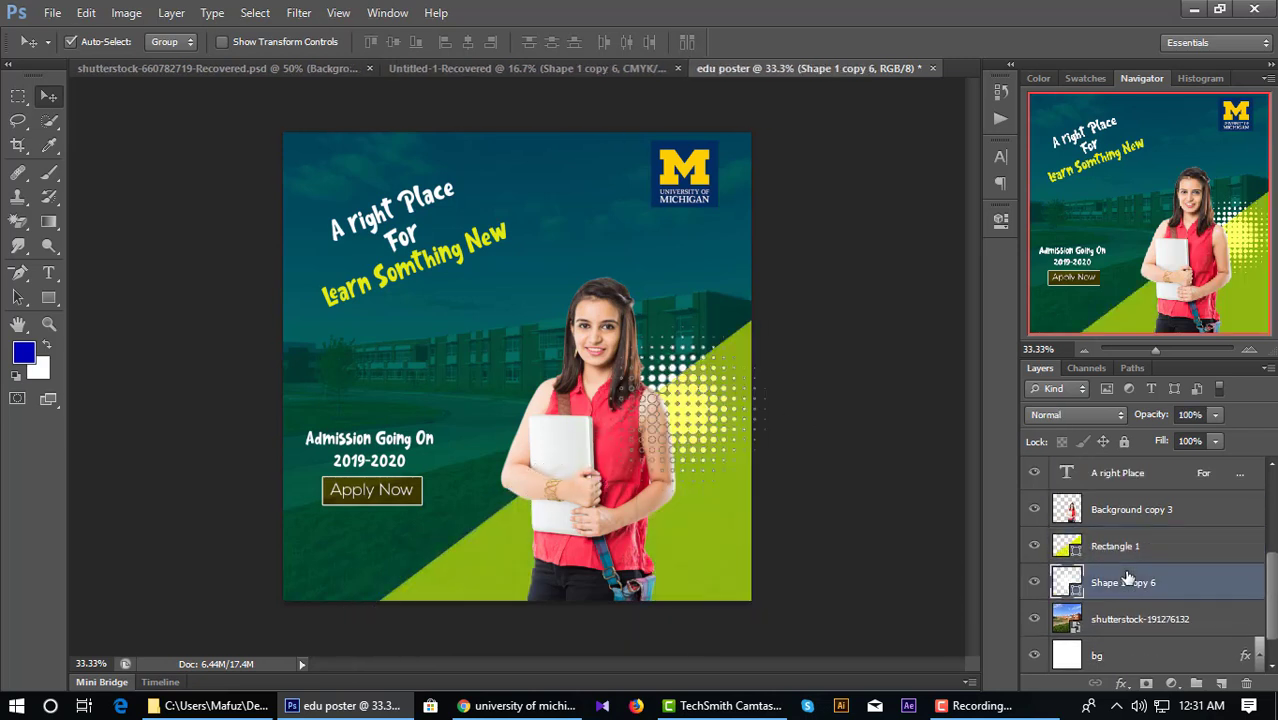
Step: Duplicate the Shape 1 copy 6 halftone layer within the edu poster document as Shape 1 copy 7
right_click(1130, 582)
left_click(990, 108)
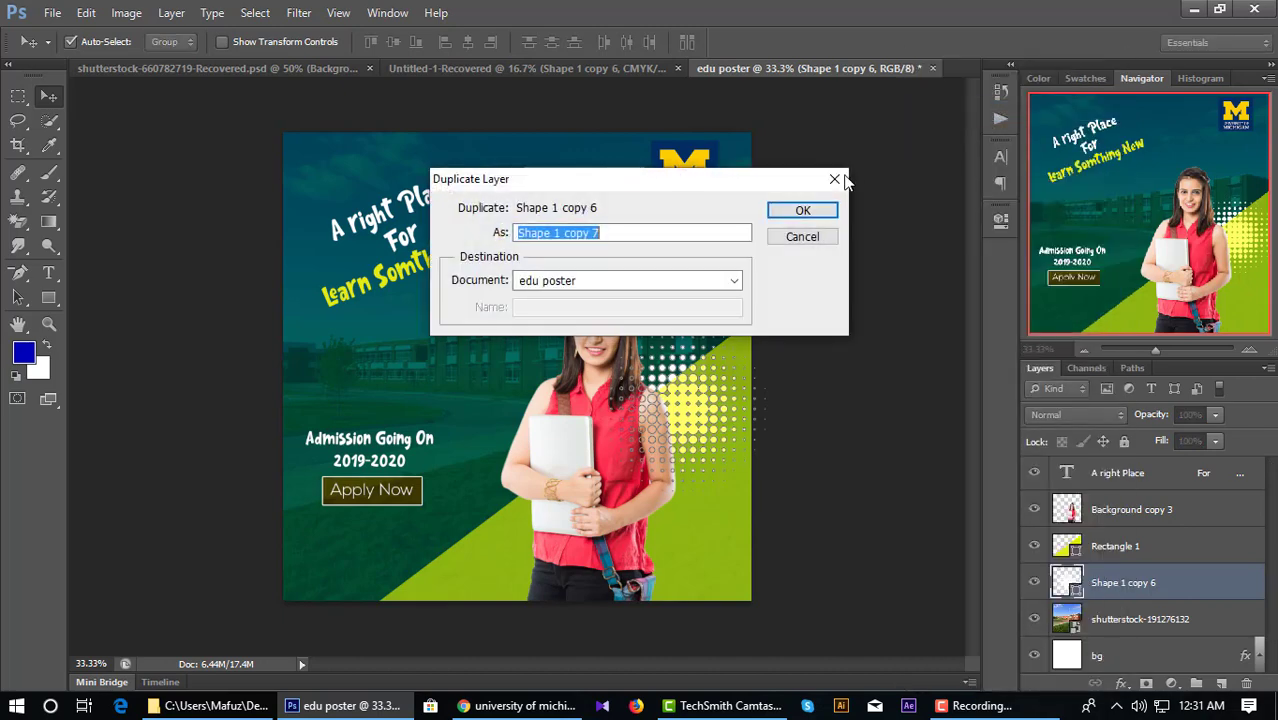
left_click(803, 210)
Step: Move the duplicated halftone dots to the poster's bottom edge below the Apply Now button, scale them to about 123%, and commit the transform
key("ctrl+t")
left_click_drag(706, 413, 475, 611)
left_click_drag(536, 519, 573, 481)
left_click_drag(483, 582, 505, 598)
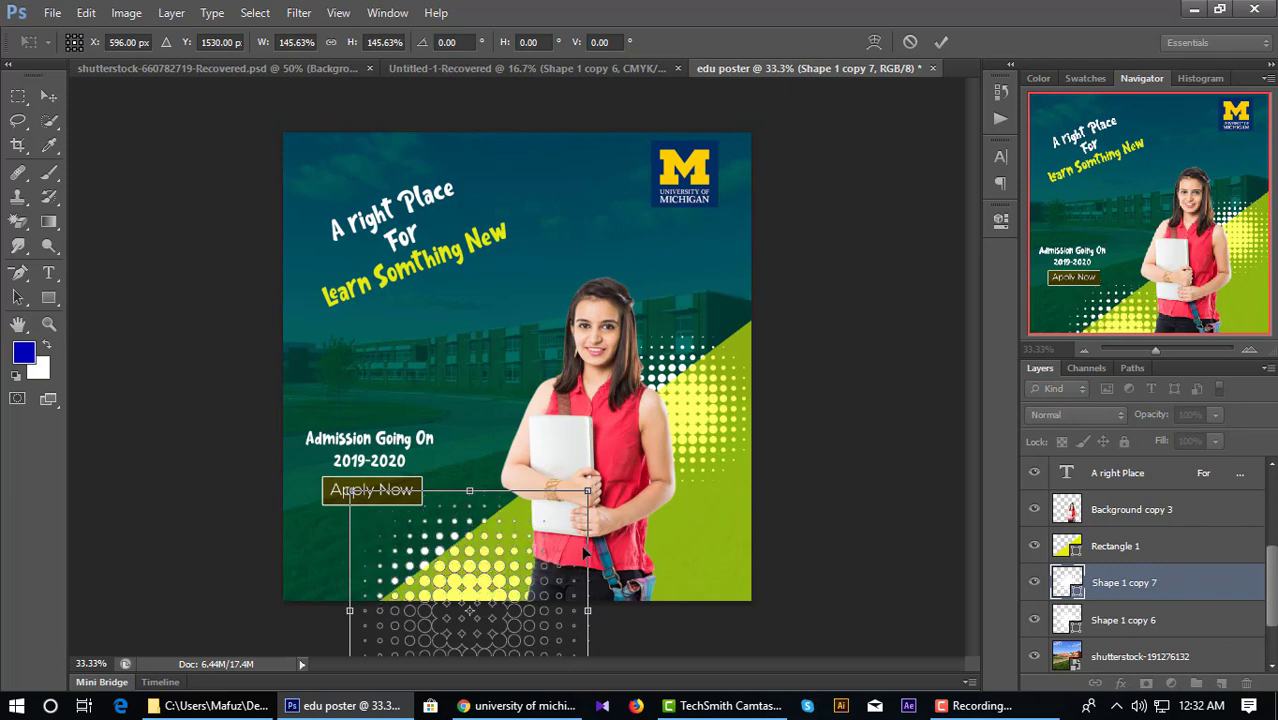
left_click_drag(585, 500, 570, 510)
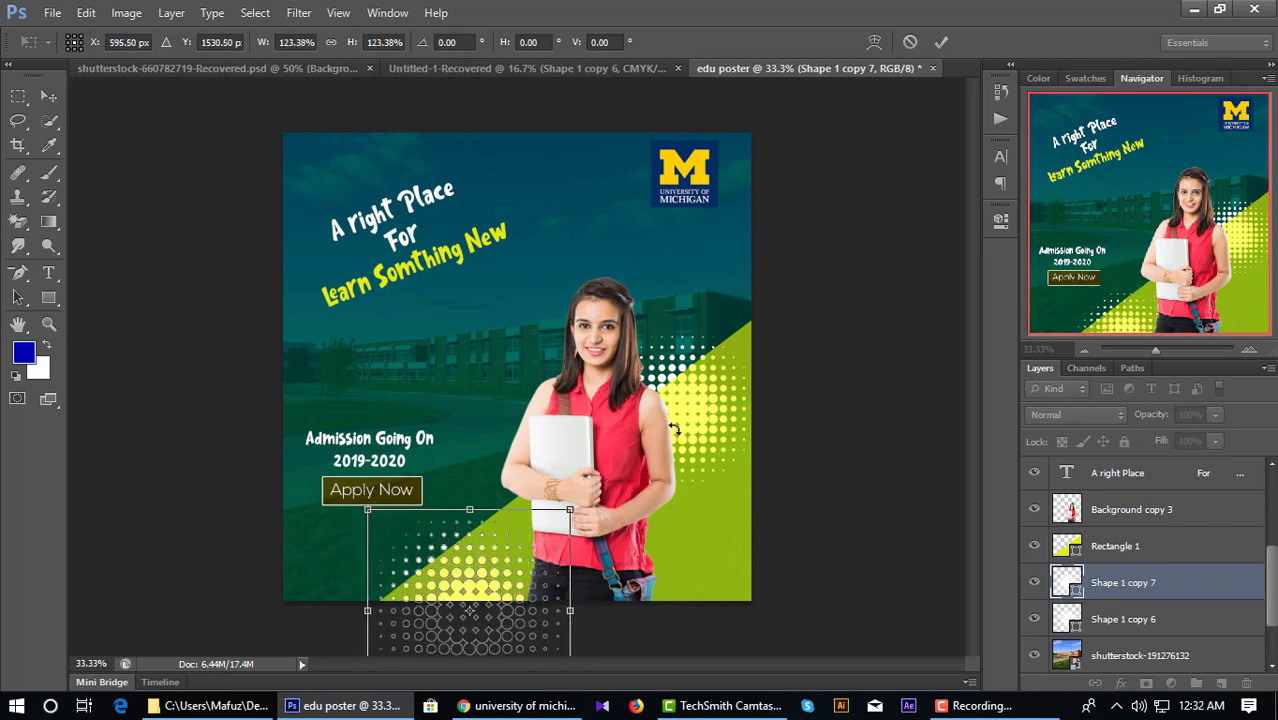
left_click(941, 43)
left_click(803, 494)
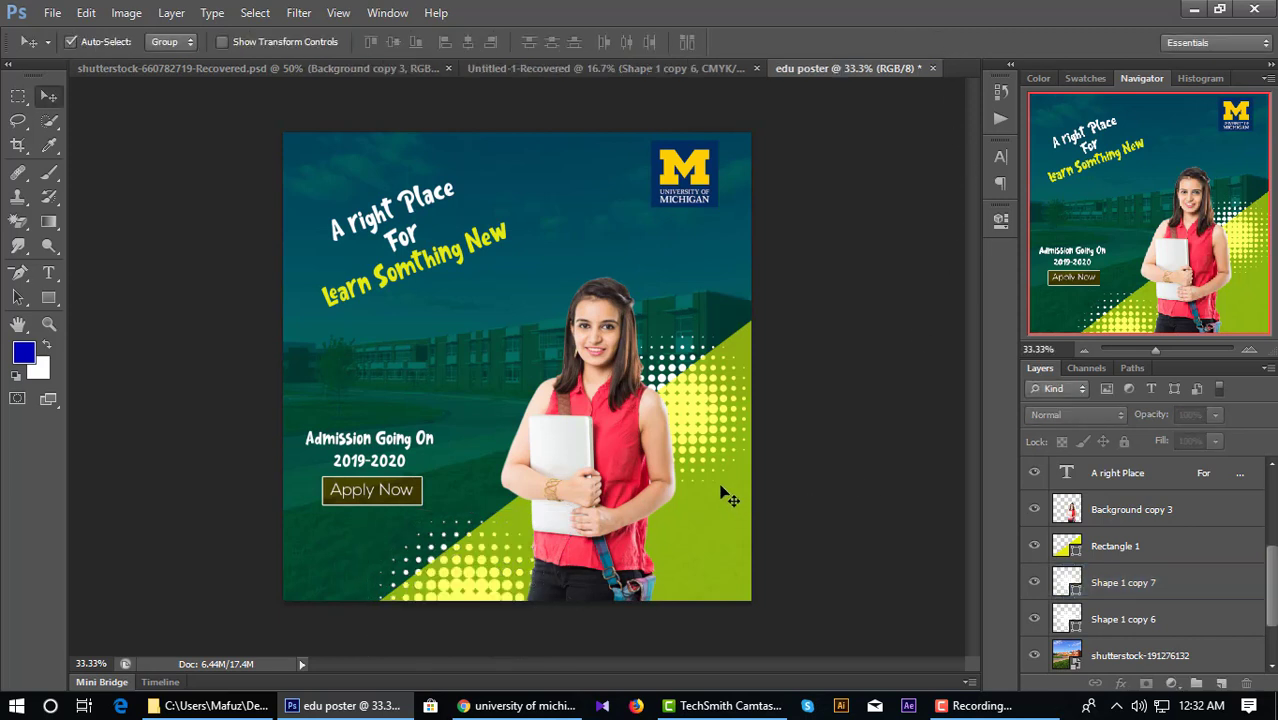
Step: Duplicate the Shape 1 copy 7 halftone layer within the edu poster document as Shape 1 copy 8
key("alt")
left_click(1130, 587)
right_click(1135, 586)
left_click(960, 110)
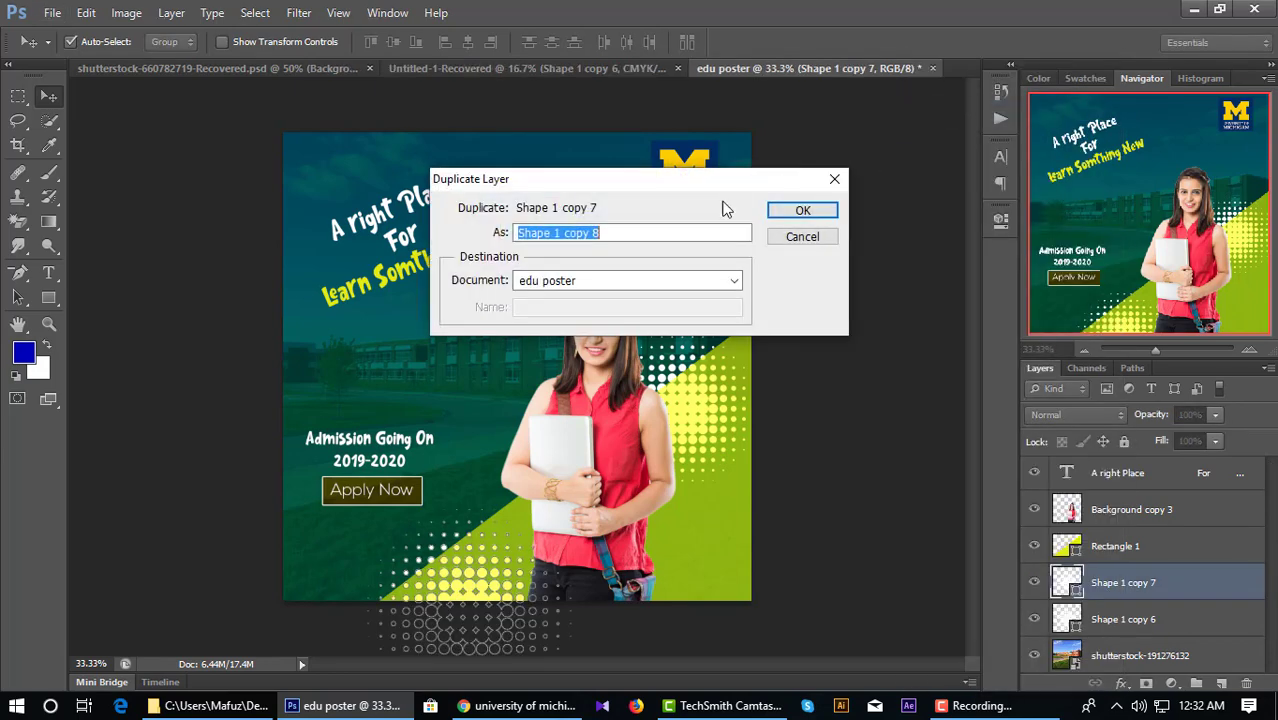
left_click(803, 210)
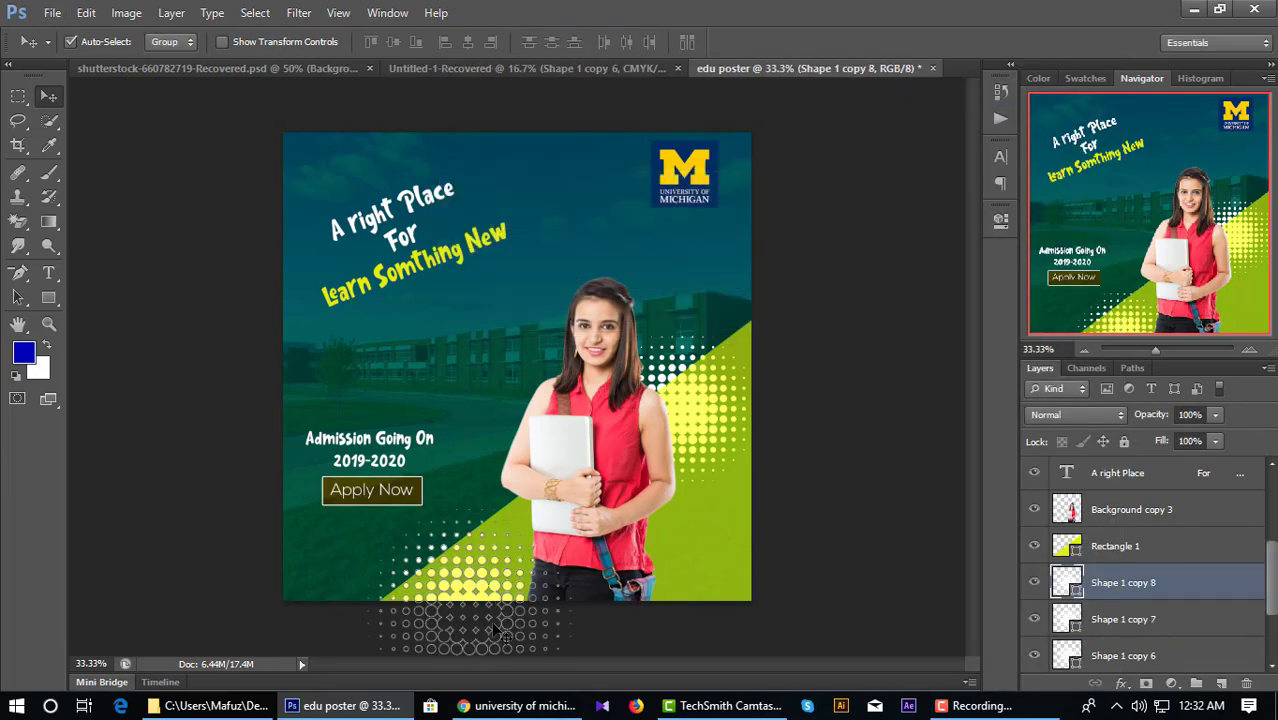
Step: Move the new halftone copy behind the student's hip at the poster's bottom edge, rotate it about -13.75°, and commit the transform
key("ctrl+t")
left_click_drag(531, 631, 640, 612)
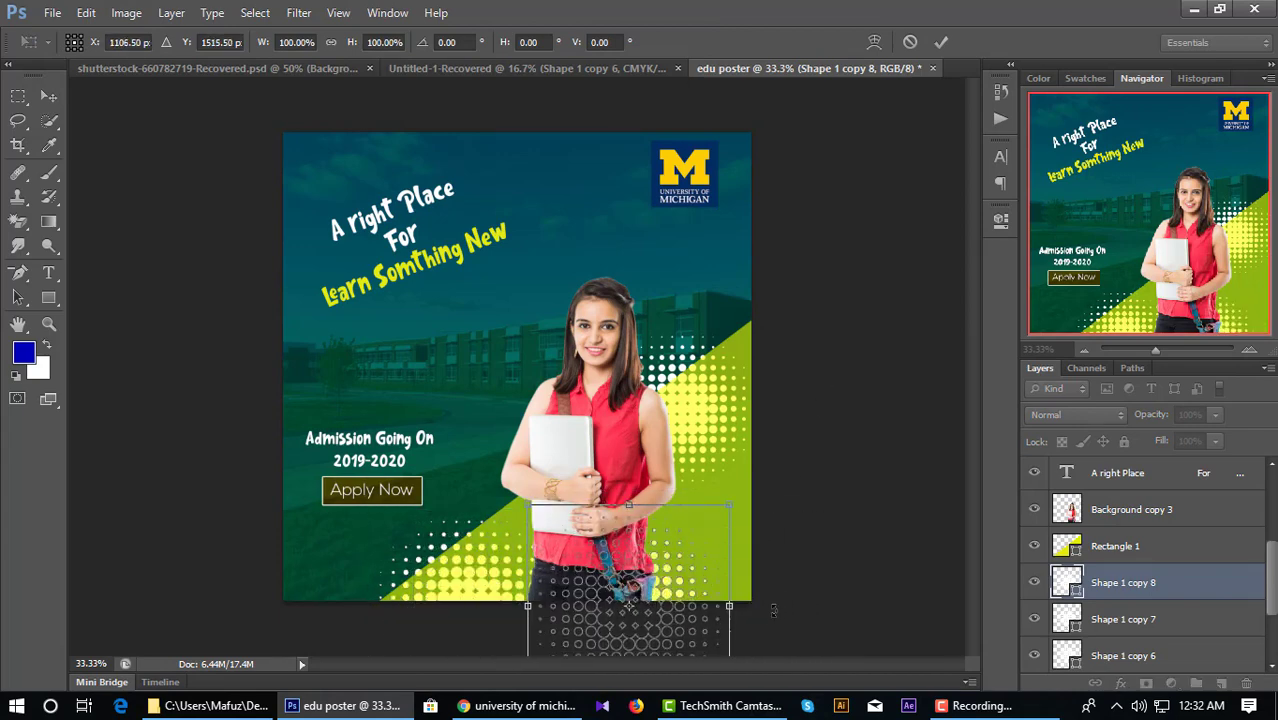
left_click_drag(770, 606, 768, 541)
mouse_move(722, 629)
left_mouse_down()
mouse_move(787, 613)
mouse_move(743, 621)
left_mouse_up()
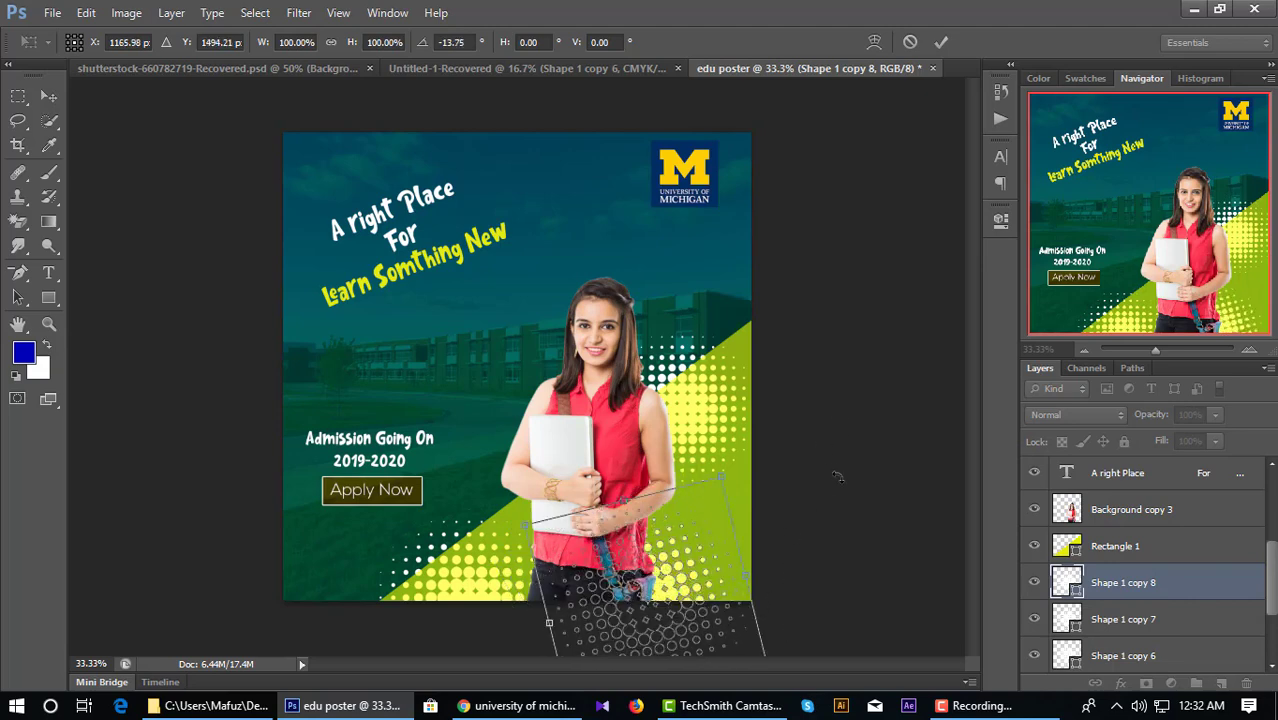
left_click_drag(628, 608, 707, 623)
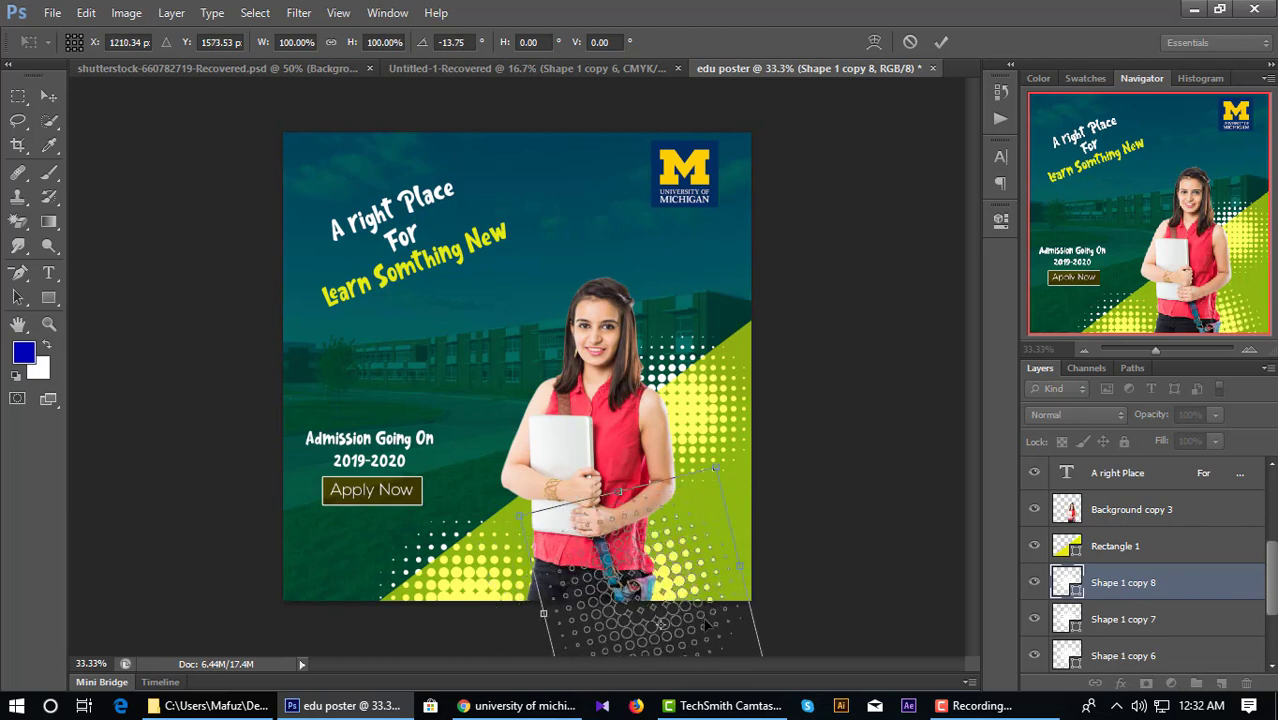
left_click(941, 42)
left_click(862, 237)
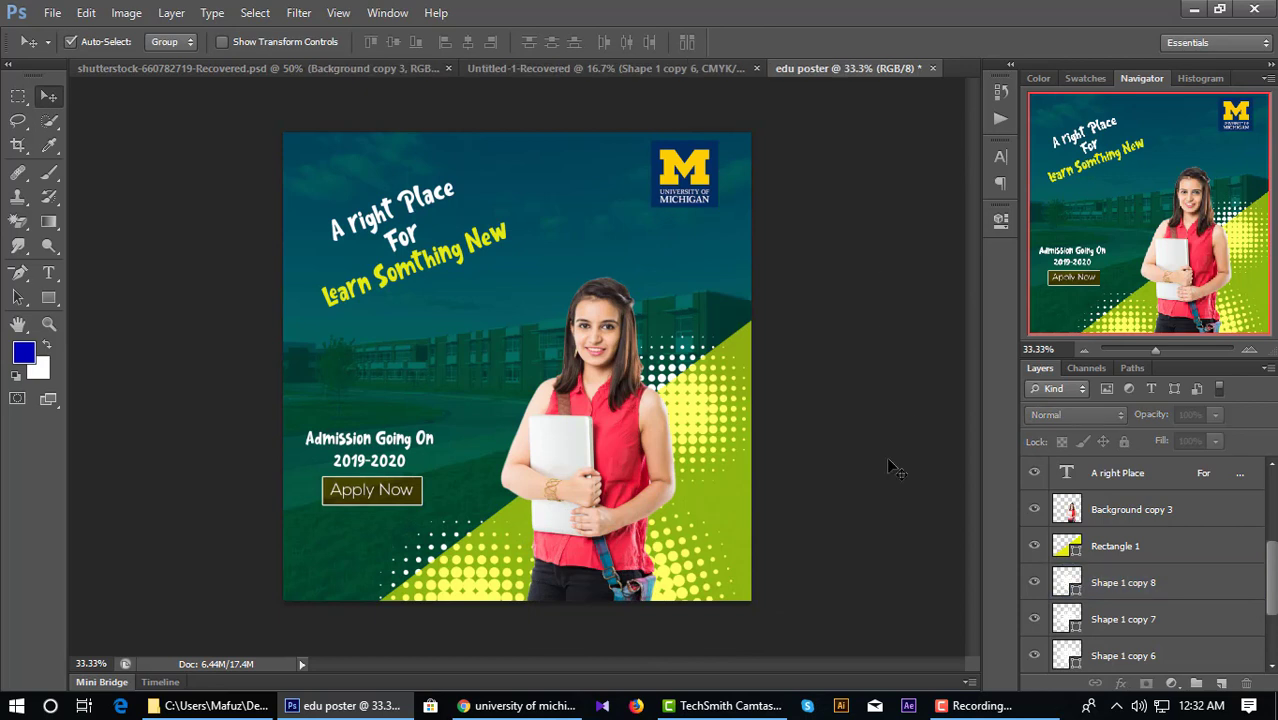
Step: Shift the green diagonal Rectangle 1 shape slightly down and right, then deselect its layer
left_click(1138, 547)
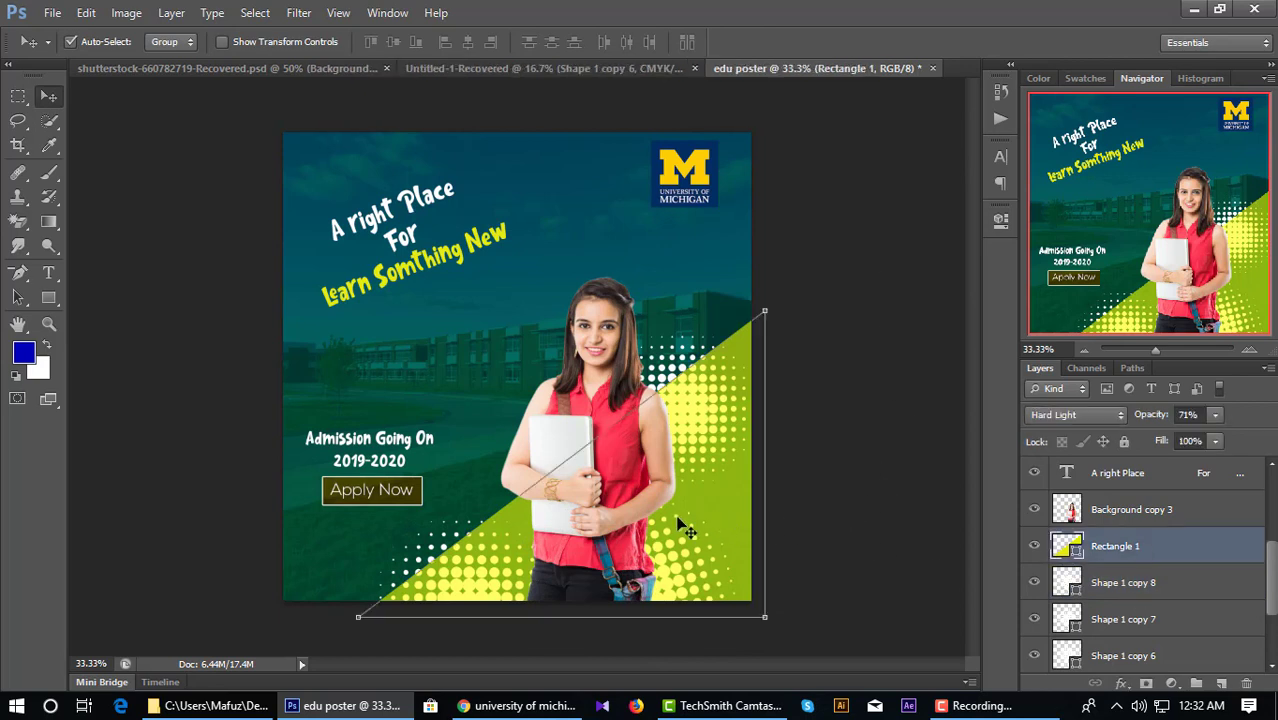
mouse_move(710, 502)
left_mouse_down()
mouse_move(737, 537)
mouse_move(719, 517)
left_mouse_up()
left_click(876, 481)
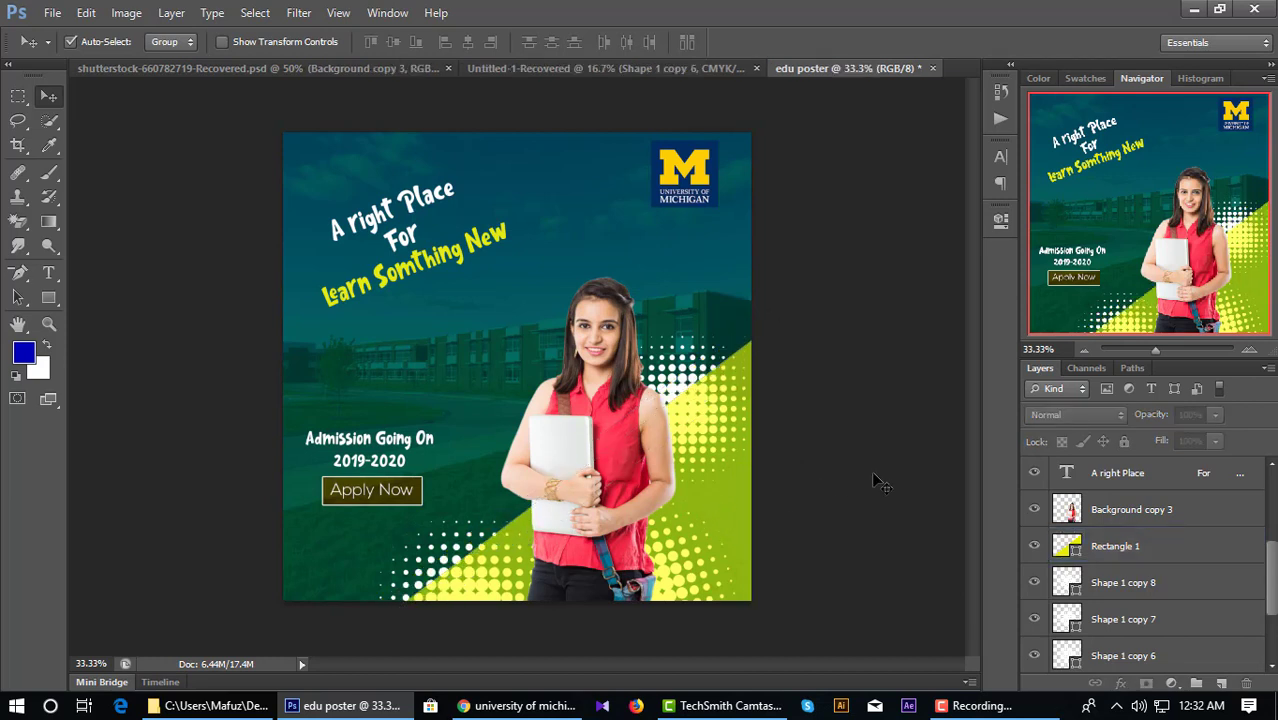